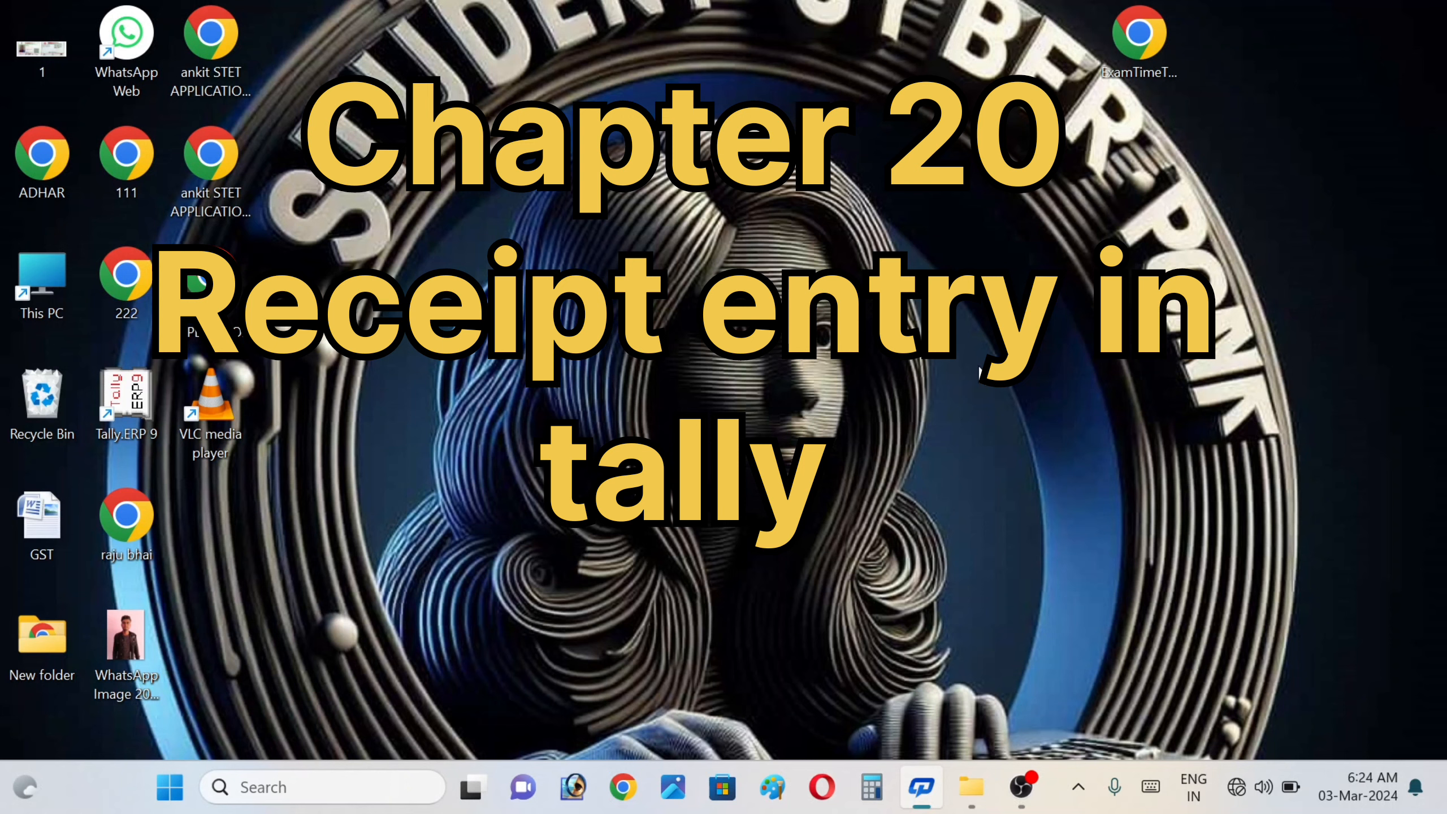
Launch Tally.ERP 9 and start working in Educational Mode
{"action": "double_click", "coordinate": [127, 393]}
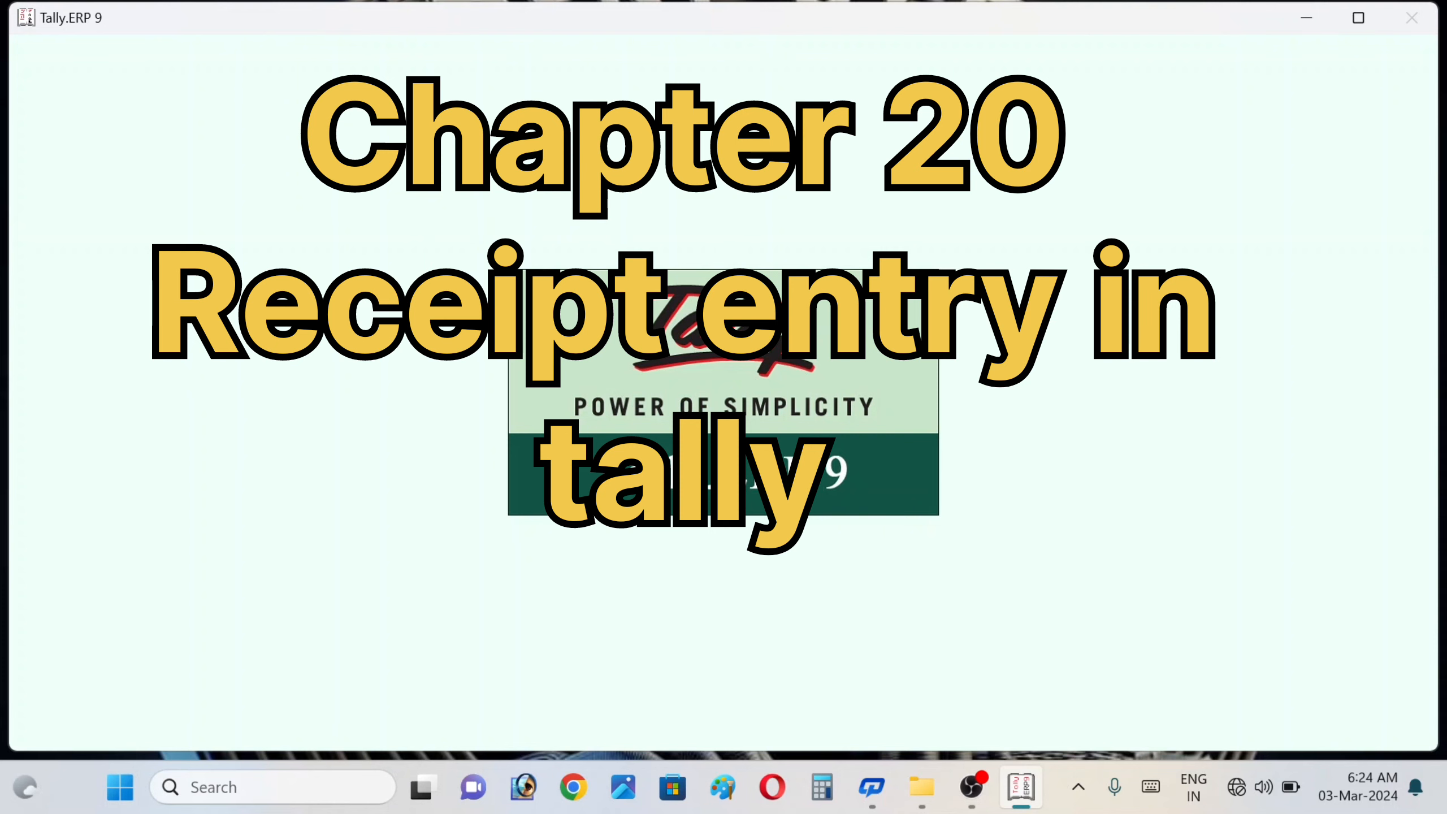
{"action": "key", "text": "Down"}
{"action": "key", "text": "Down"}
{"action": "key", "text": "Down"}
{"action": "key", "text": "Down"}
{"action": "key", "text": "Down"}
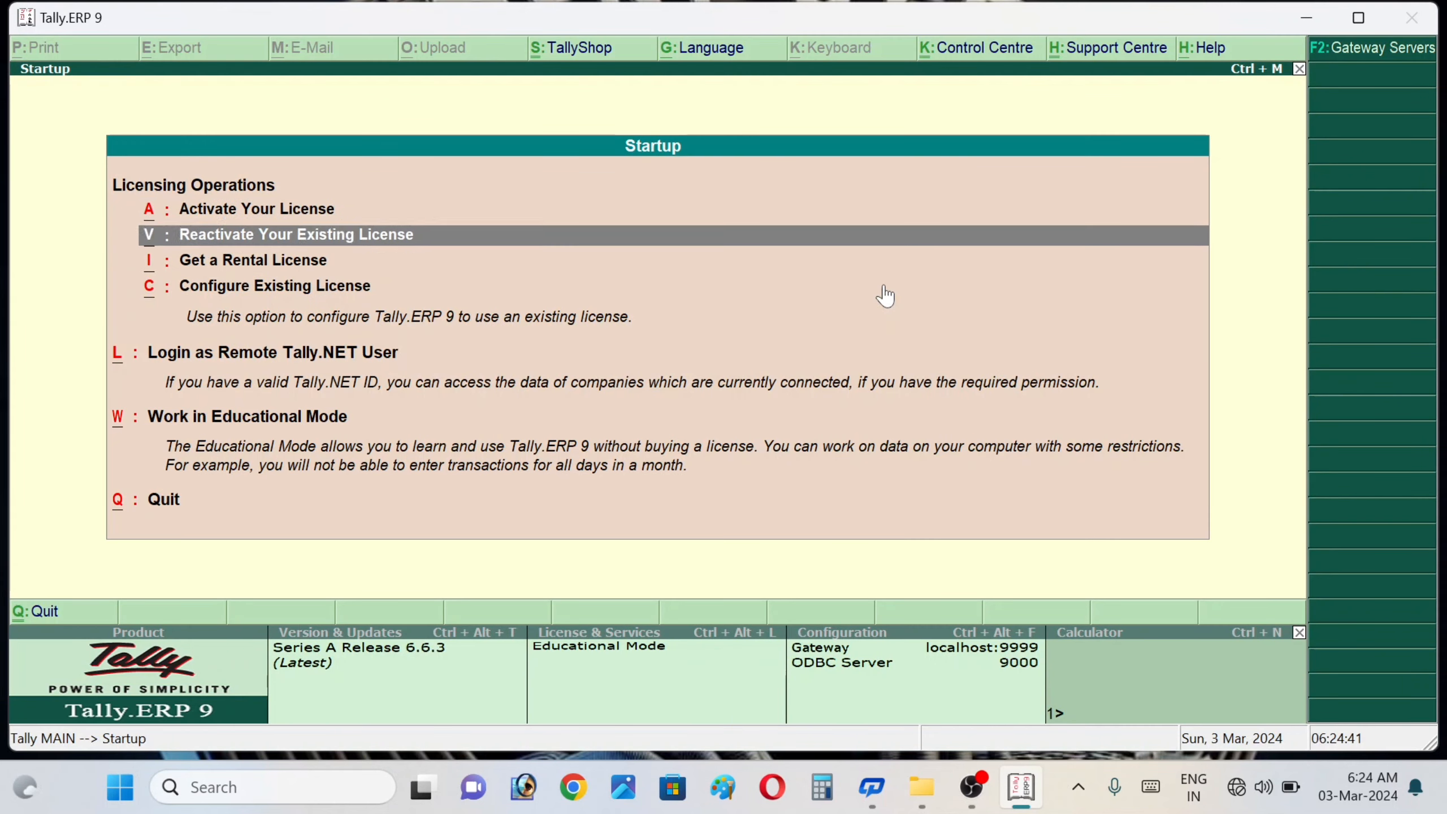
{"action": "key", "text": "Return"}
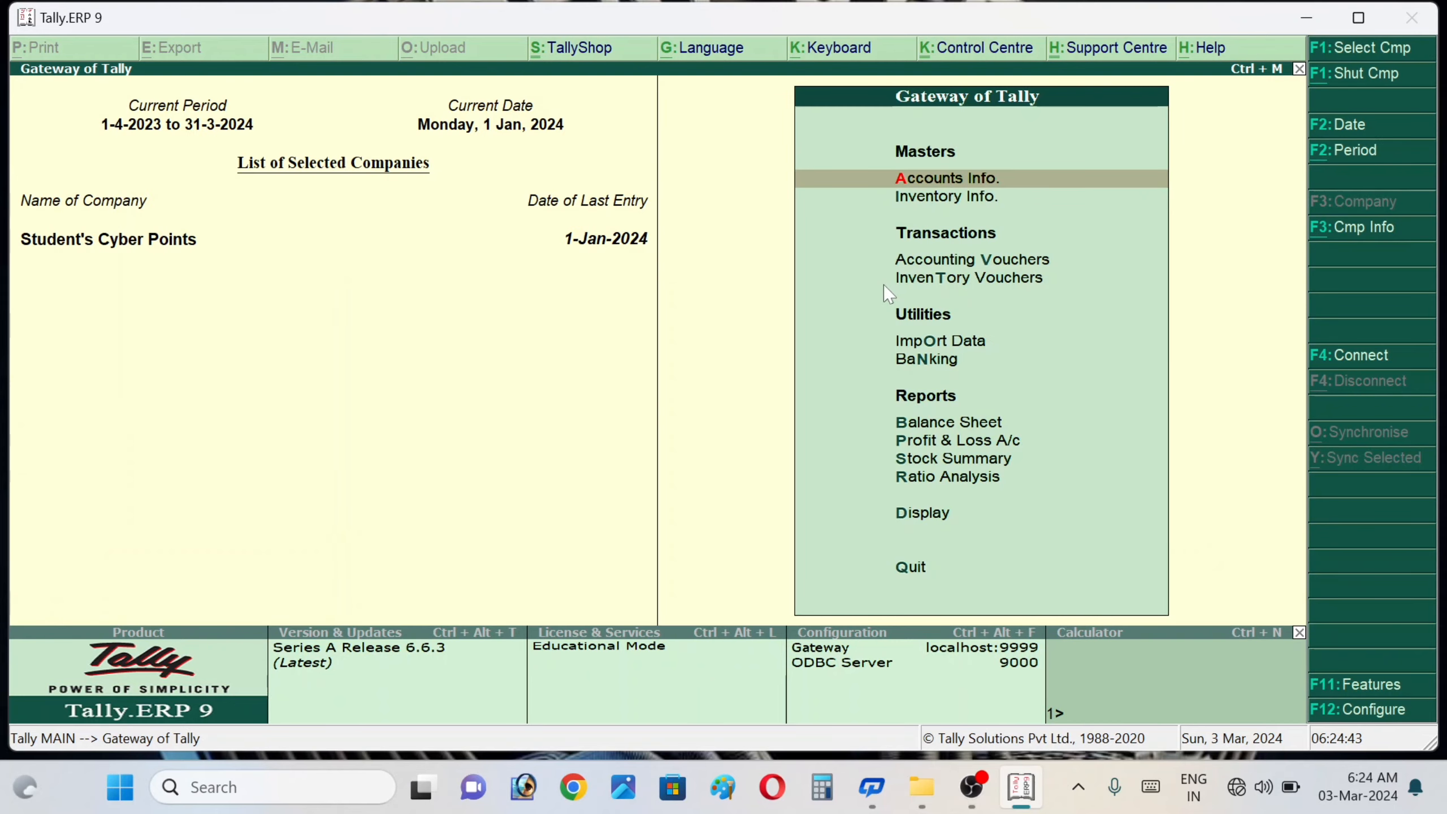
Start a new receipt entry in Accounting Vouchers and open the receipt configuration
{"action": "key", "text": "Down"}
{"action": "key", "text": "Down"}
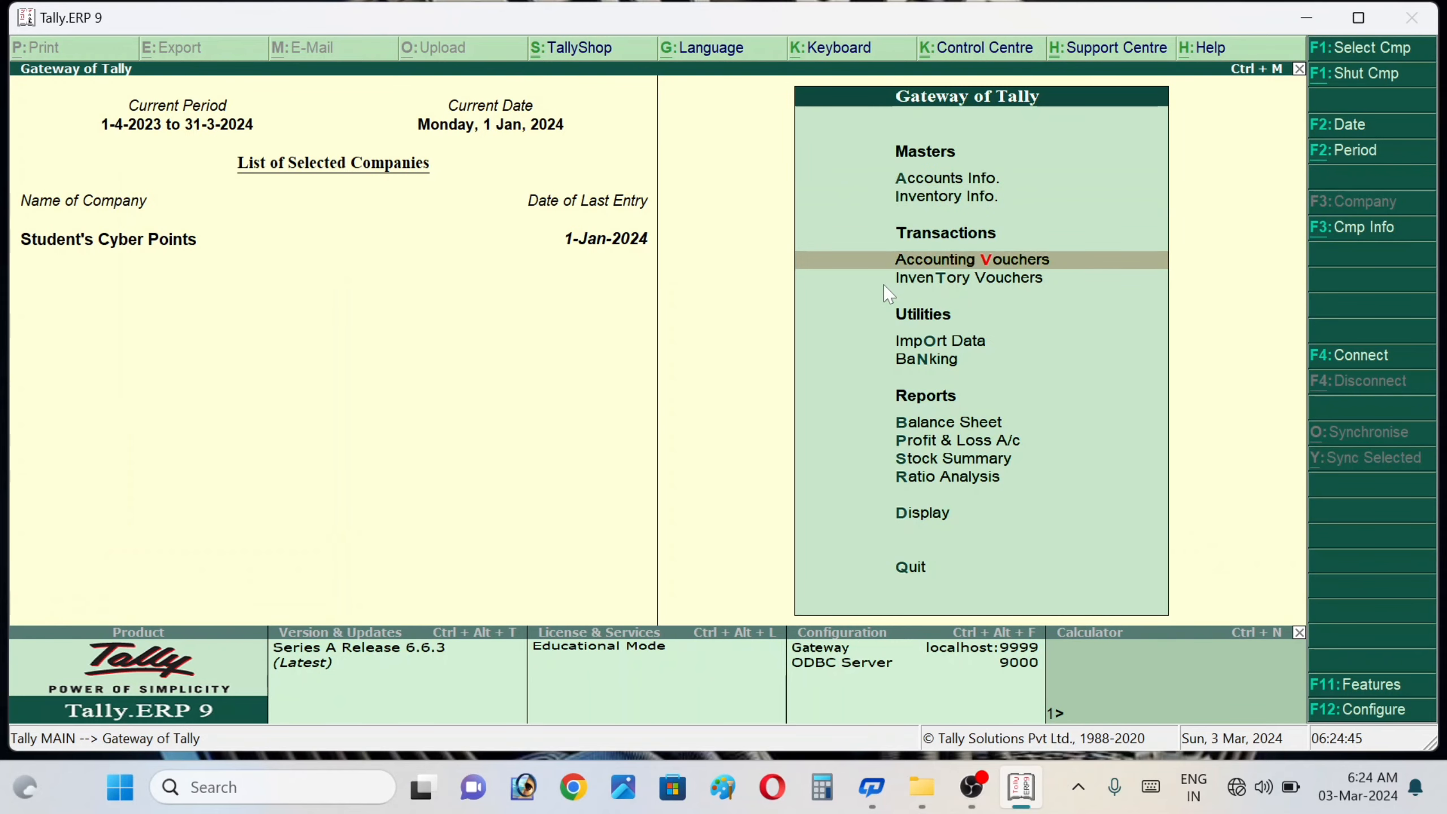
{"action": "key", "text": "Return"}
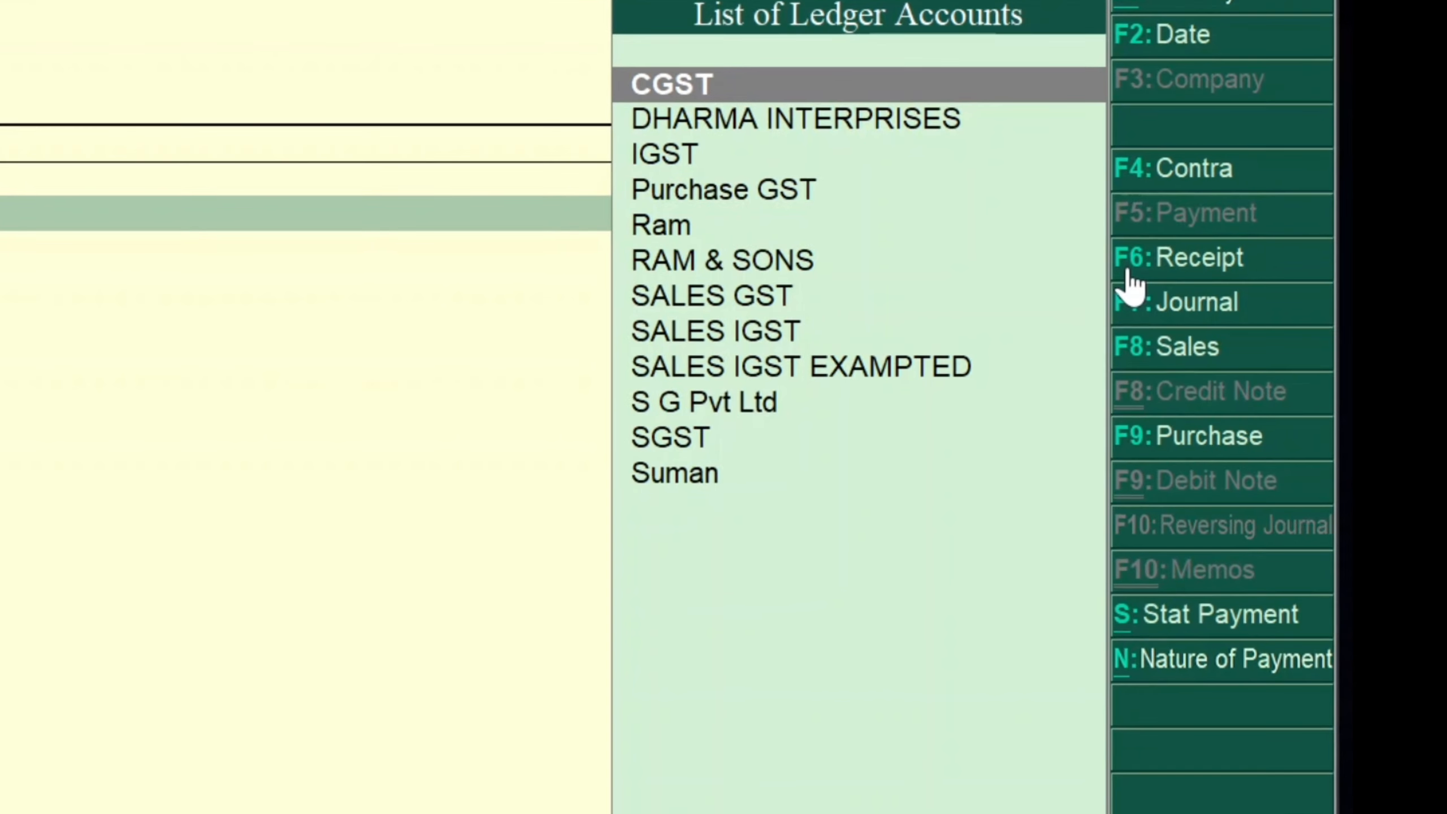
{"action": "left_click", "coordinate": [1149, 267]}
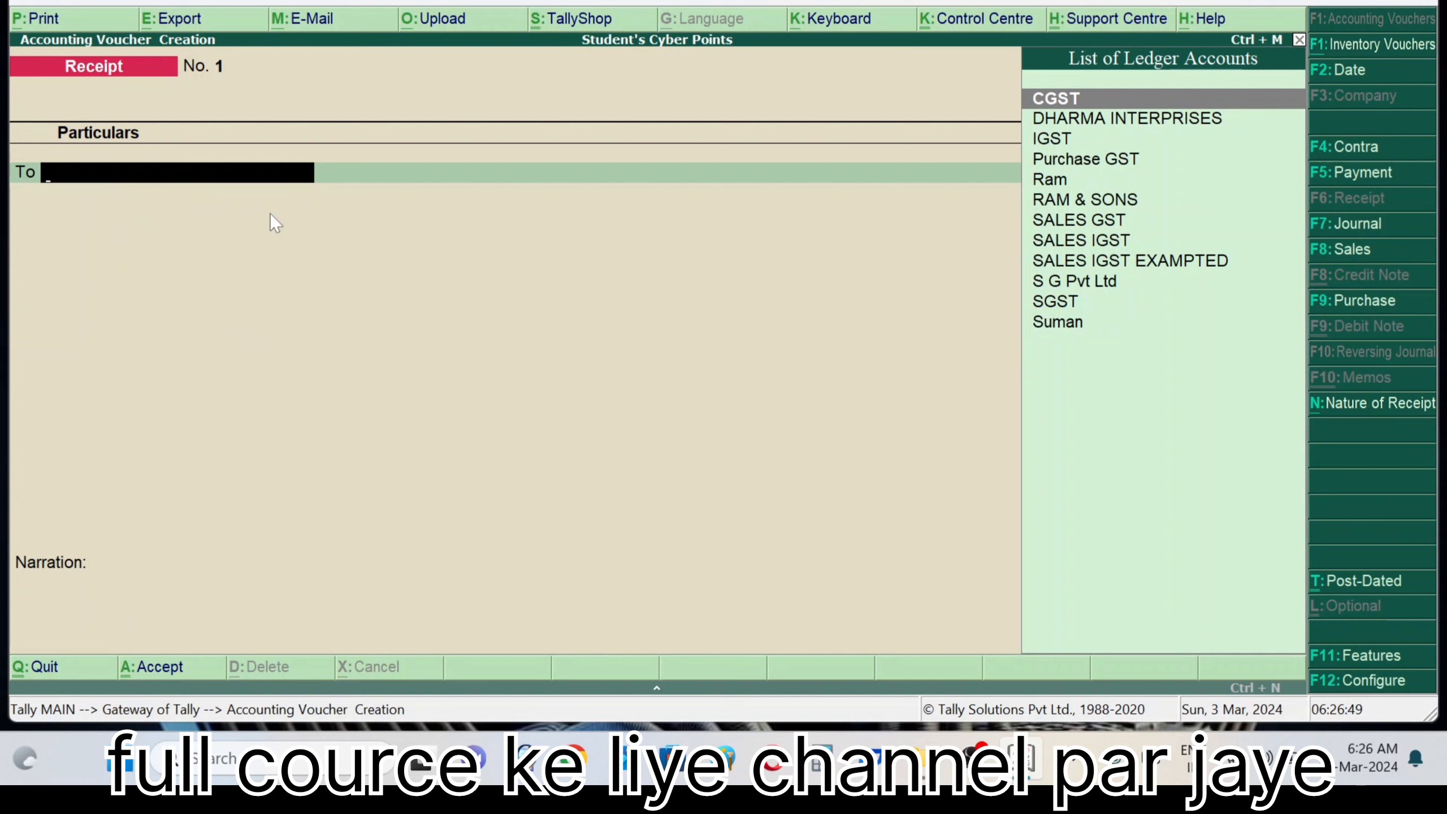
{"action": "left_click", "coordinate": [1327, 686]}
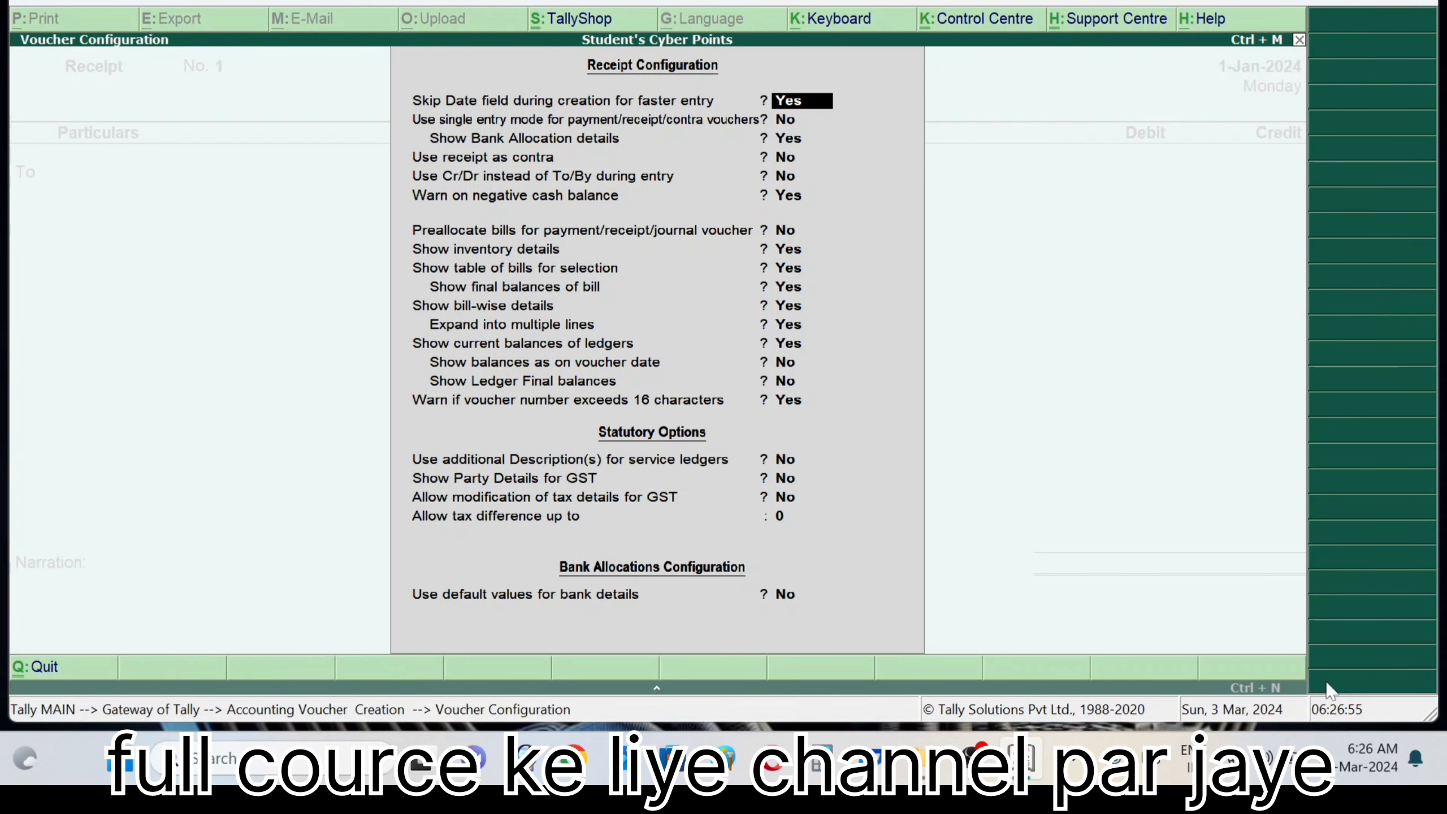
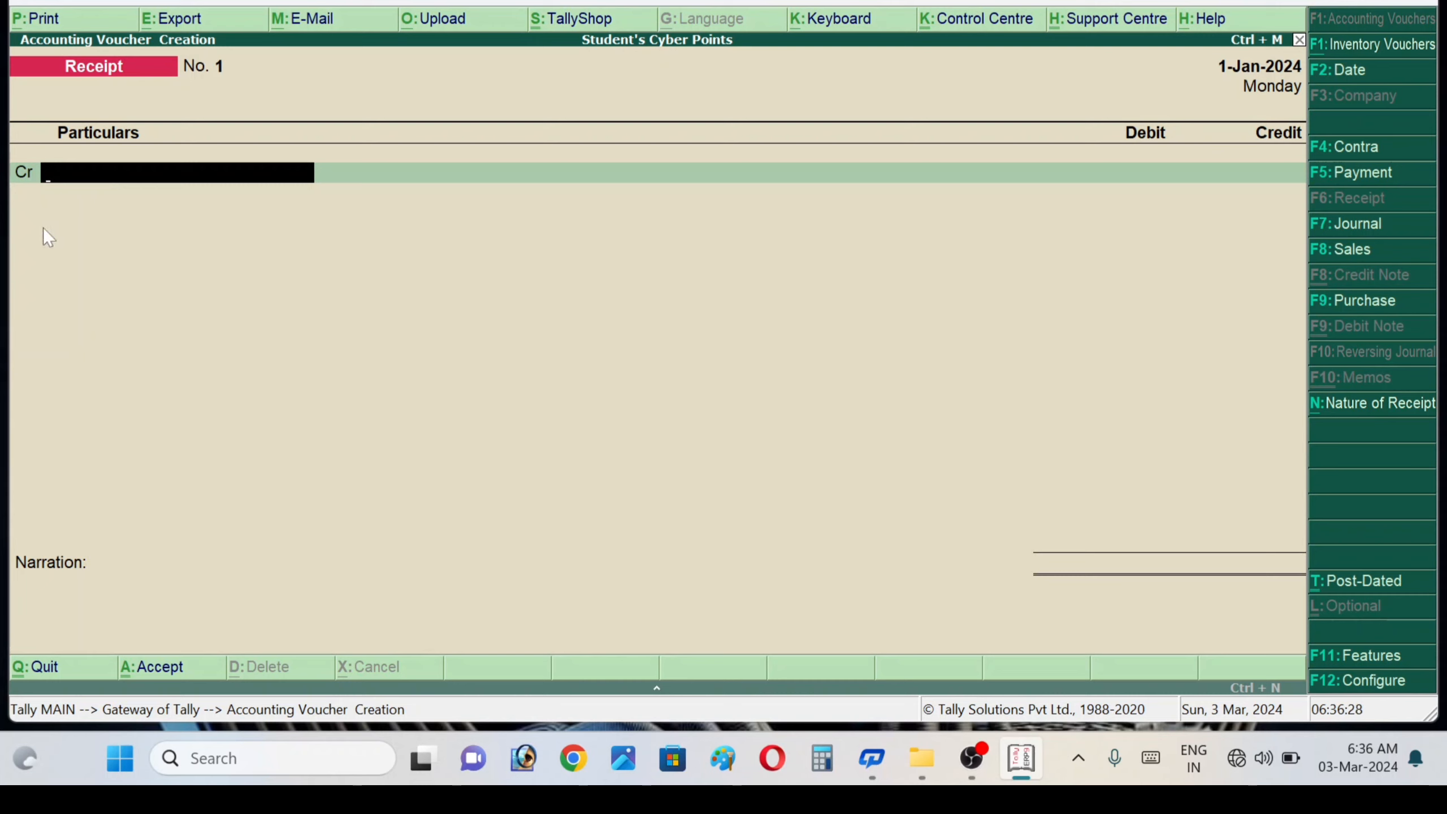
Choose DHARMA INTERPRISES as the credit ledger of the first receipt voucher
{"action": "type", "text": "G"}
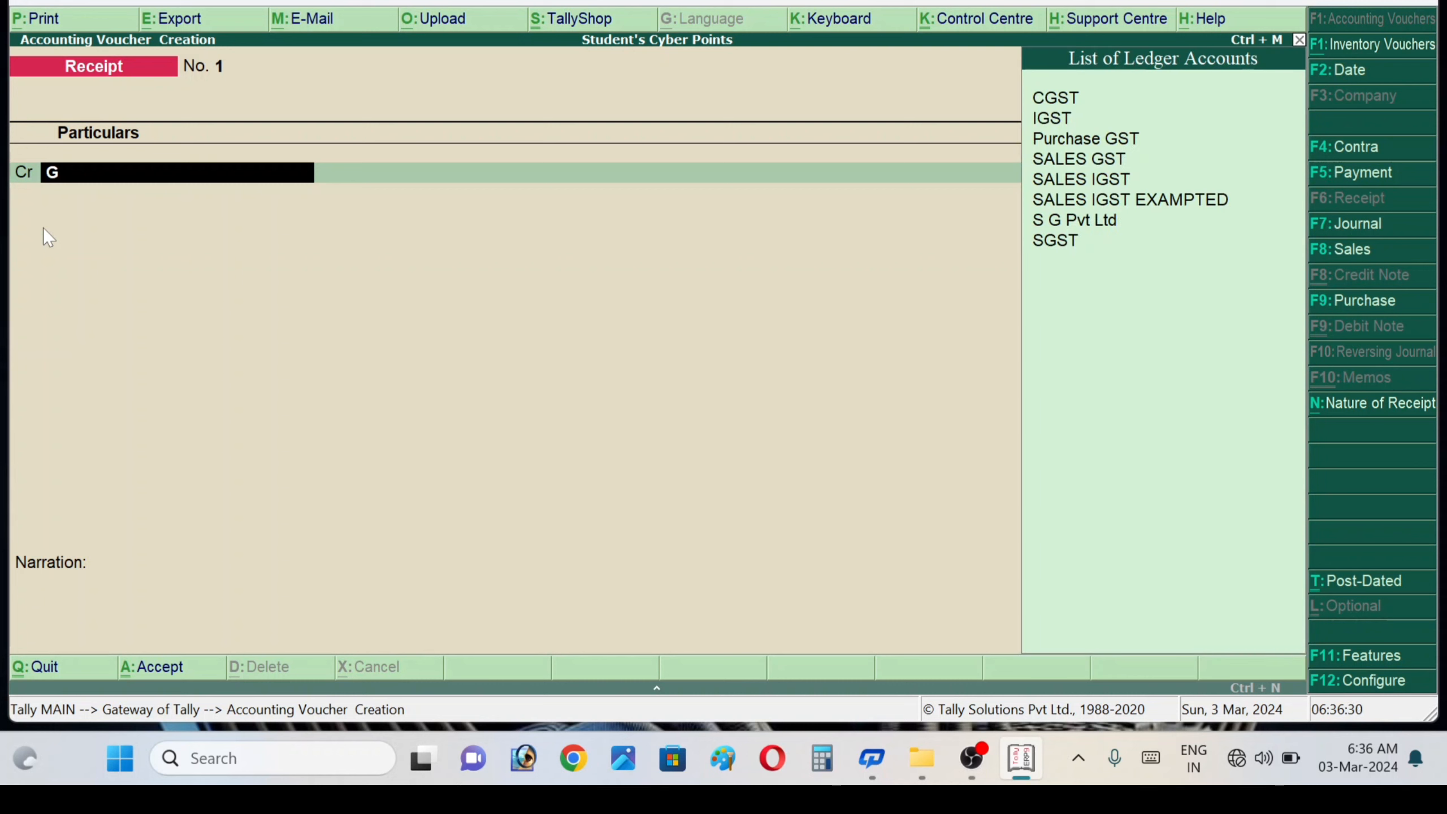
{"action": "key", "text": "BackSpace"}
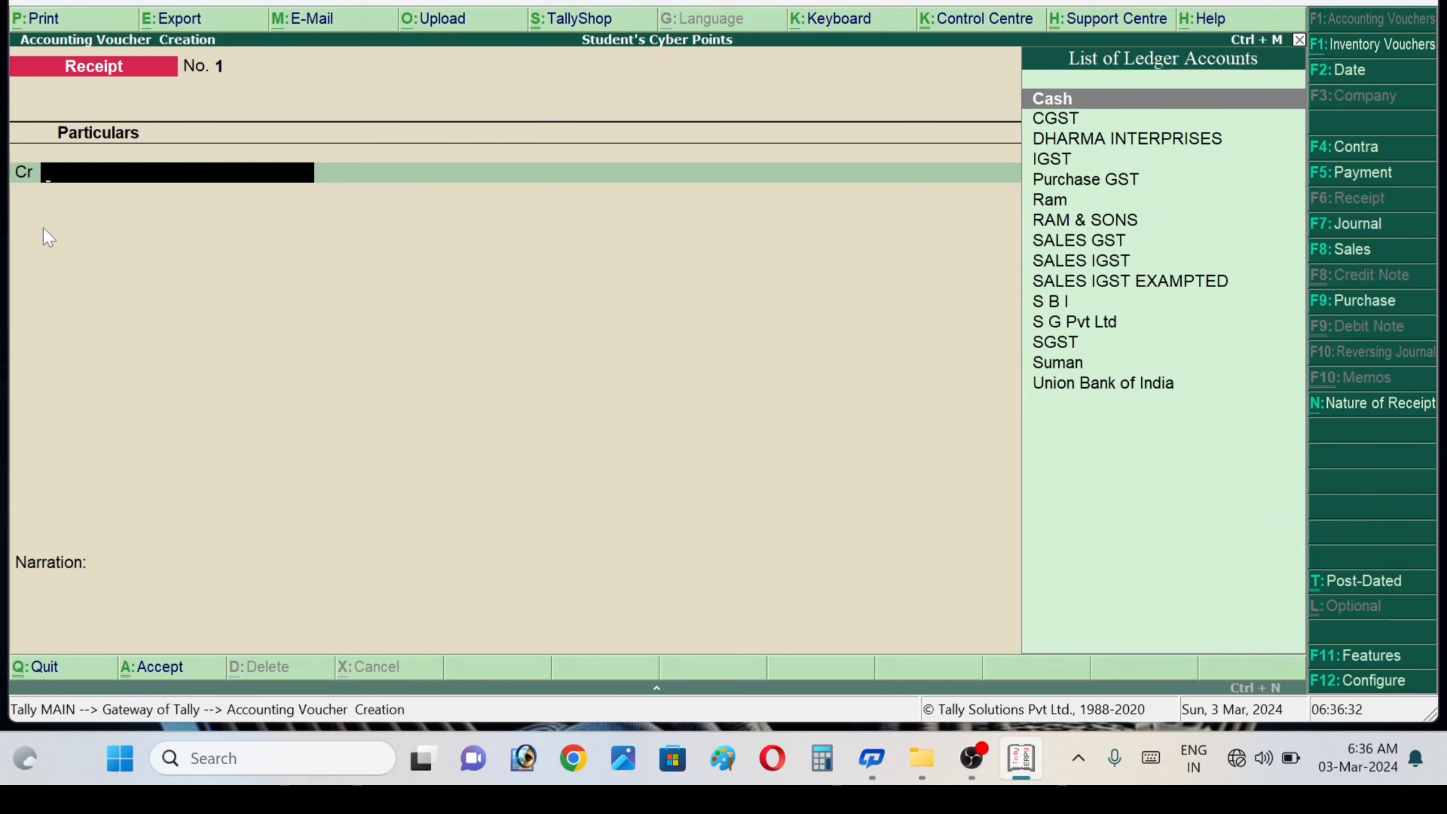
{"action": "key", "text": "Down"}
{"action": "key", "text": "Down"}
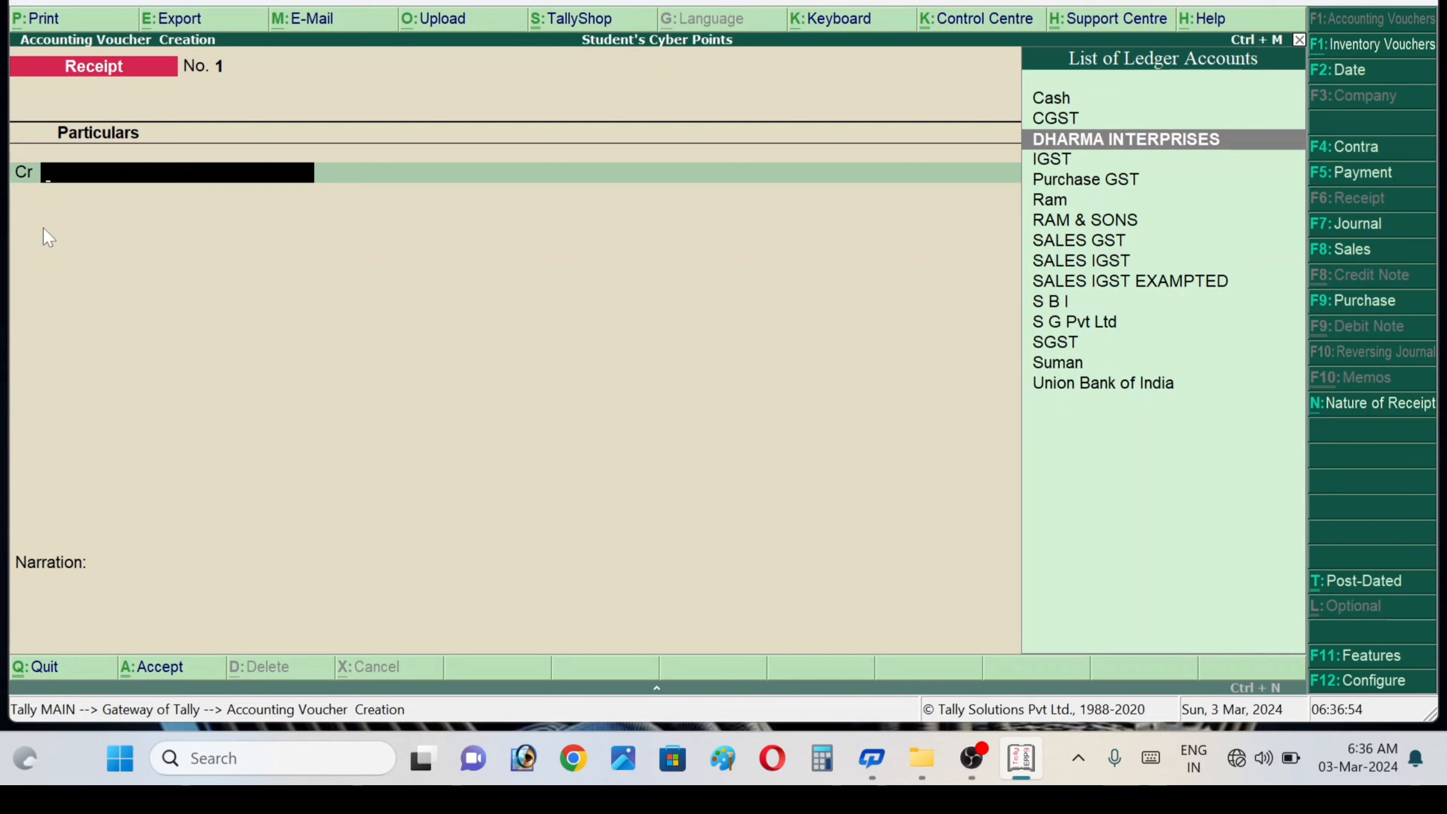
{"action": "type", "text": "D"}
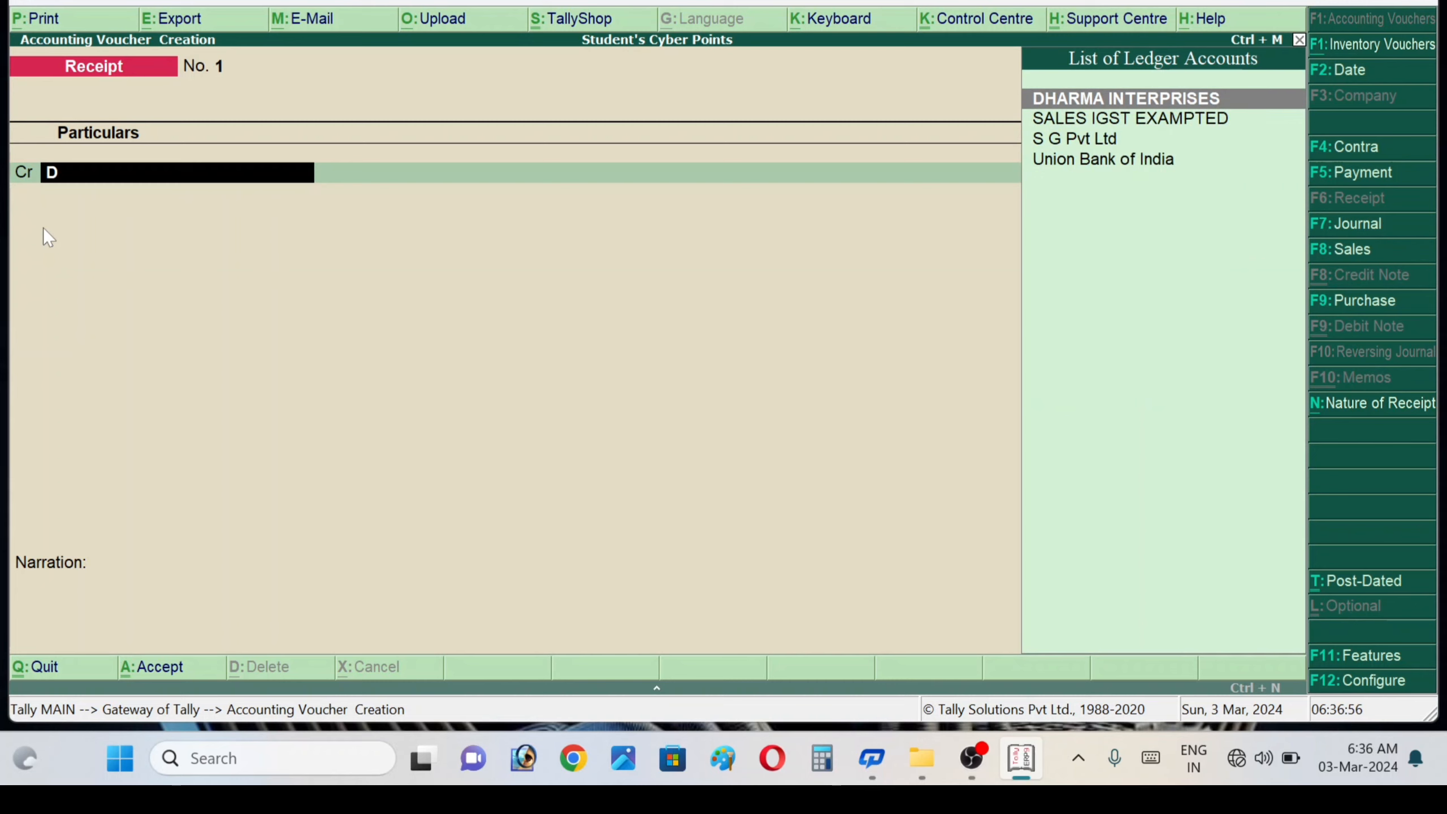
{"action": "key", "text": "Return"}
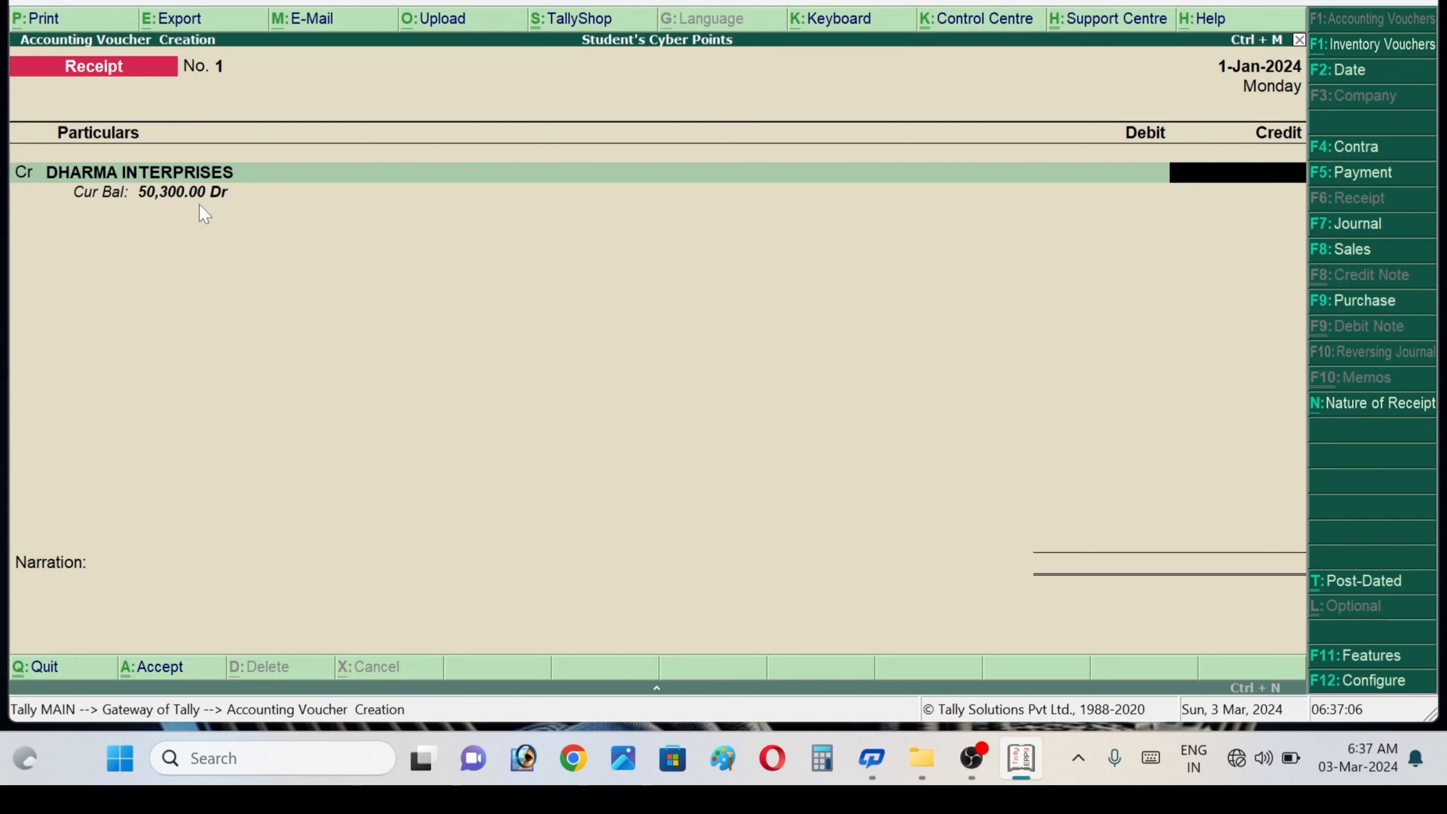
Enter a credit amount of 1,000 for DHARMA INTERPRISES and allocate it in full as On Account
{"action": "type", "text": "1,00"}
{"action": "type", "text": "000"}
{"action": "key", "text": "Return"}
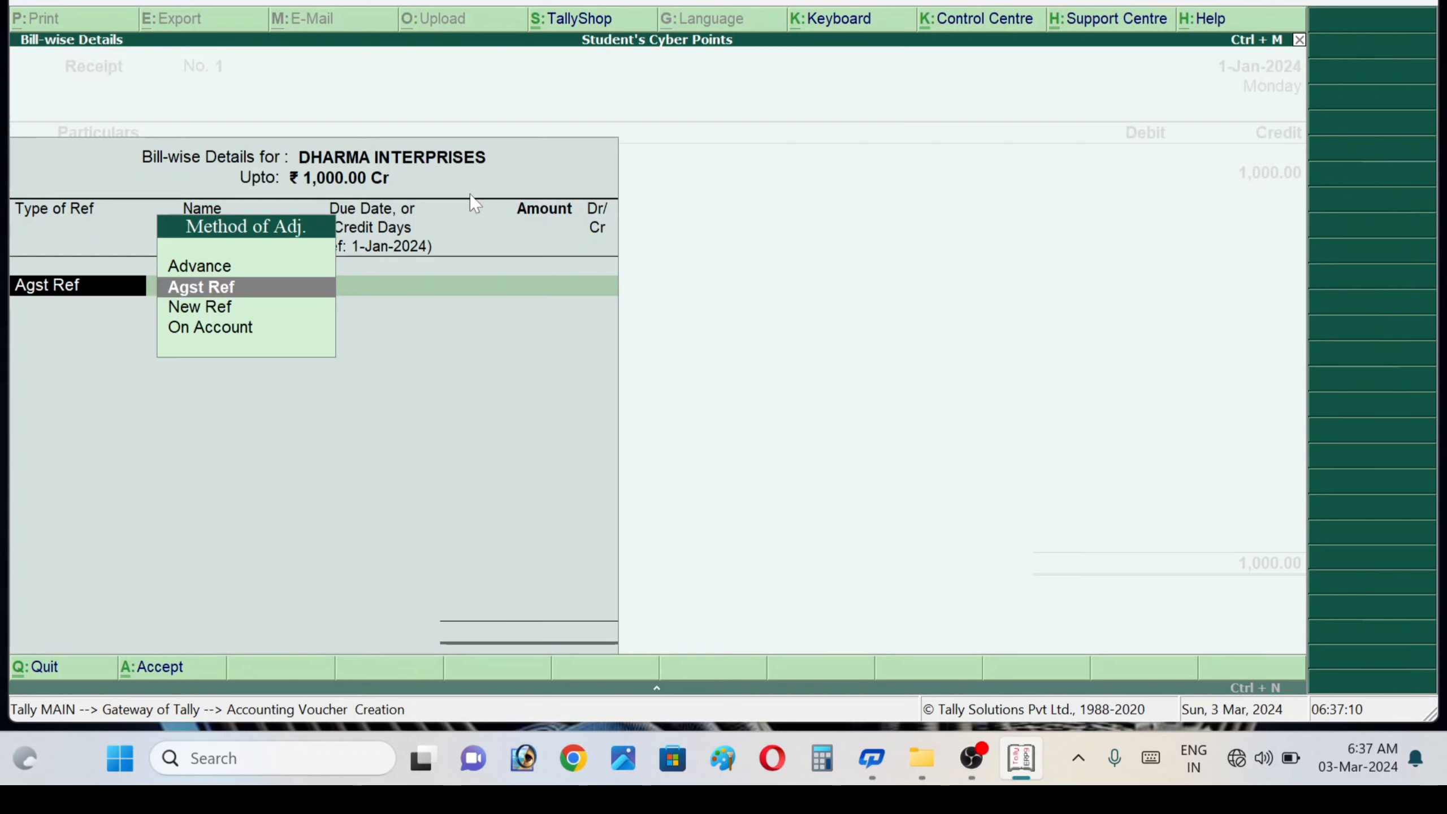
{"action": "key", "text": "Down"}
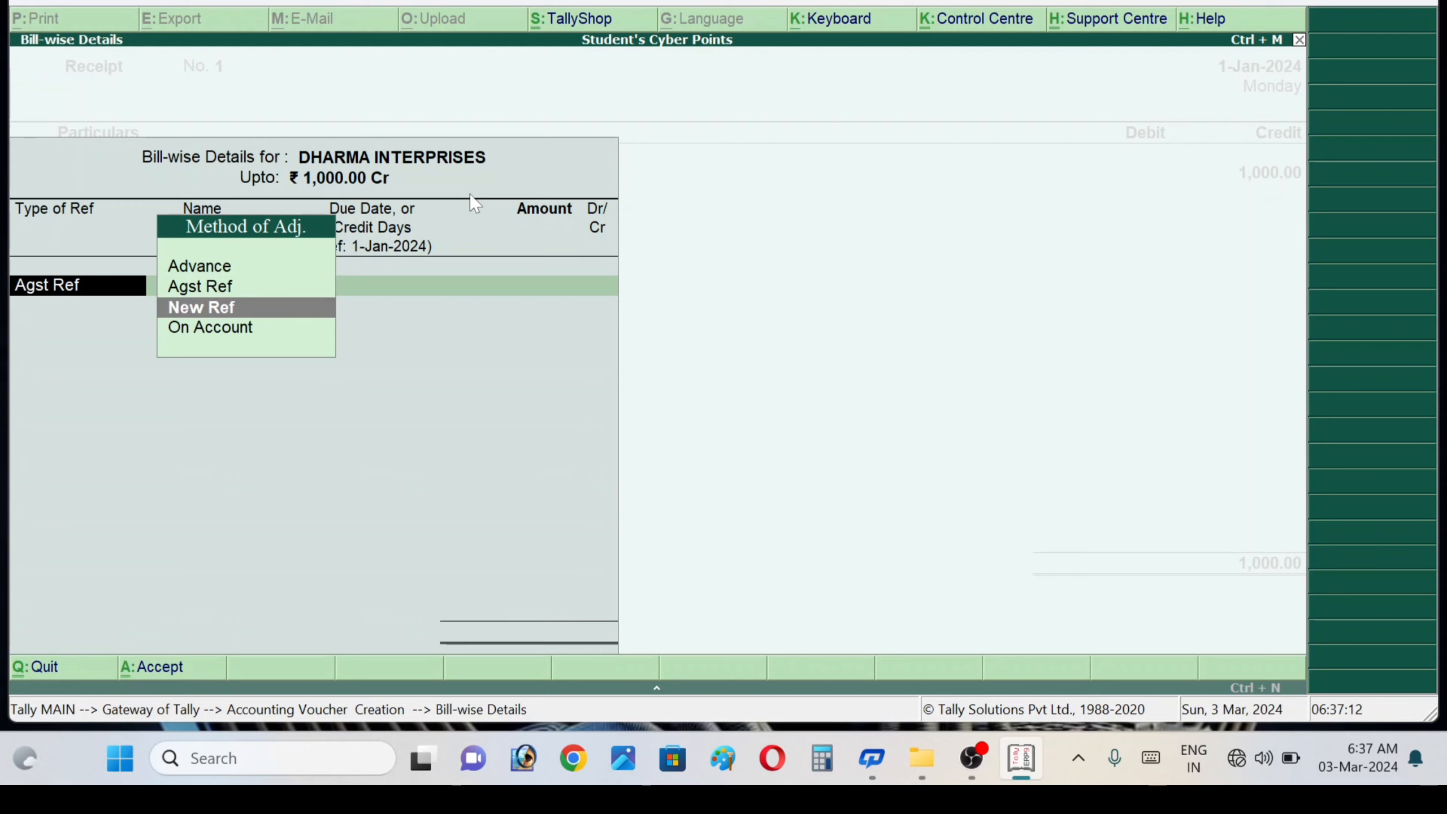
{"action": "key", "text": "Down"}
{"action": "key", "text": "Return"}
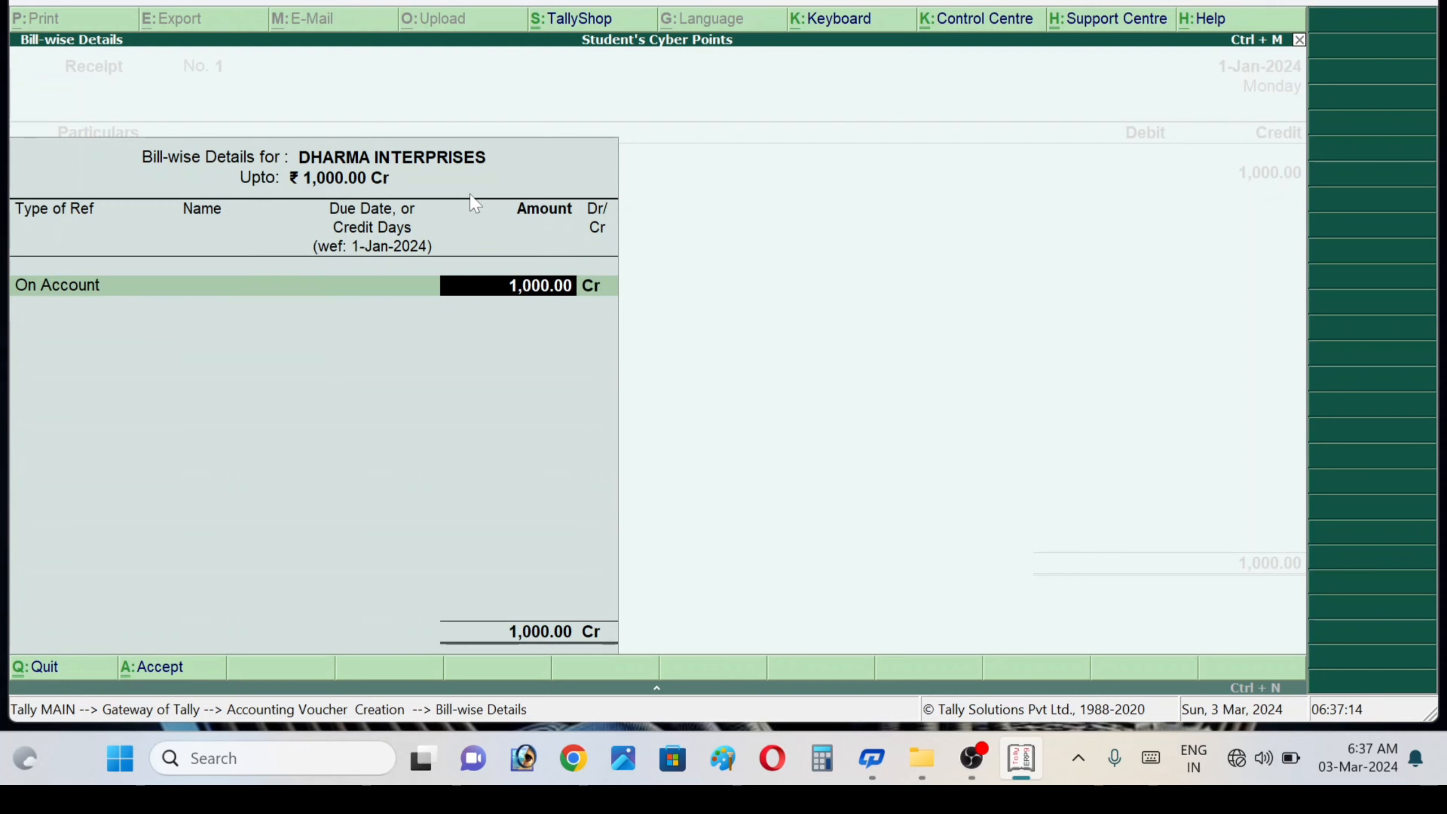
{"action": "key", "text": "Return"}
{"action": "key", "text": "Return"}
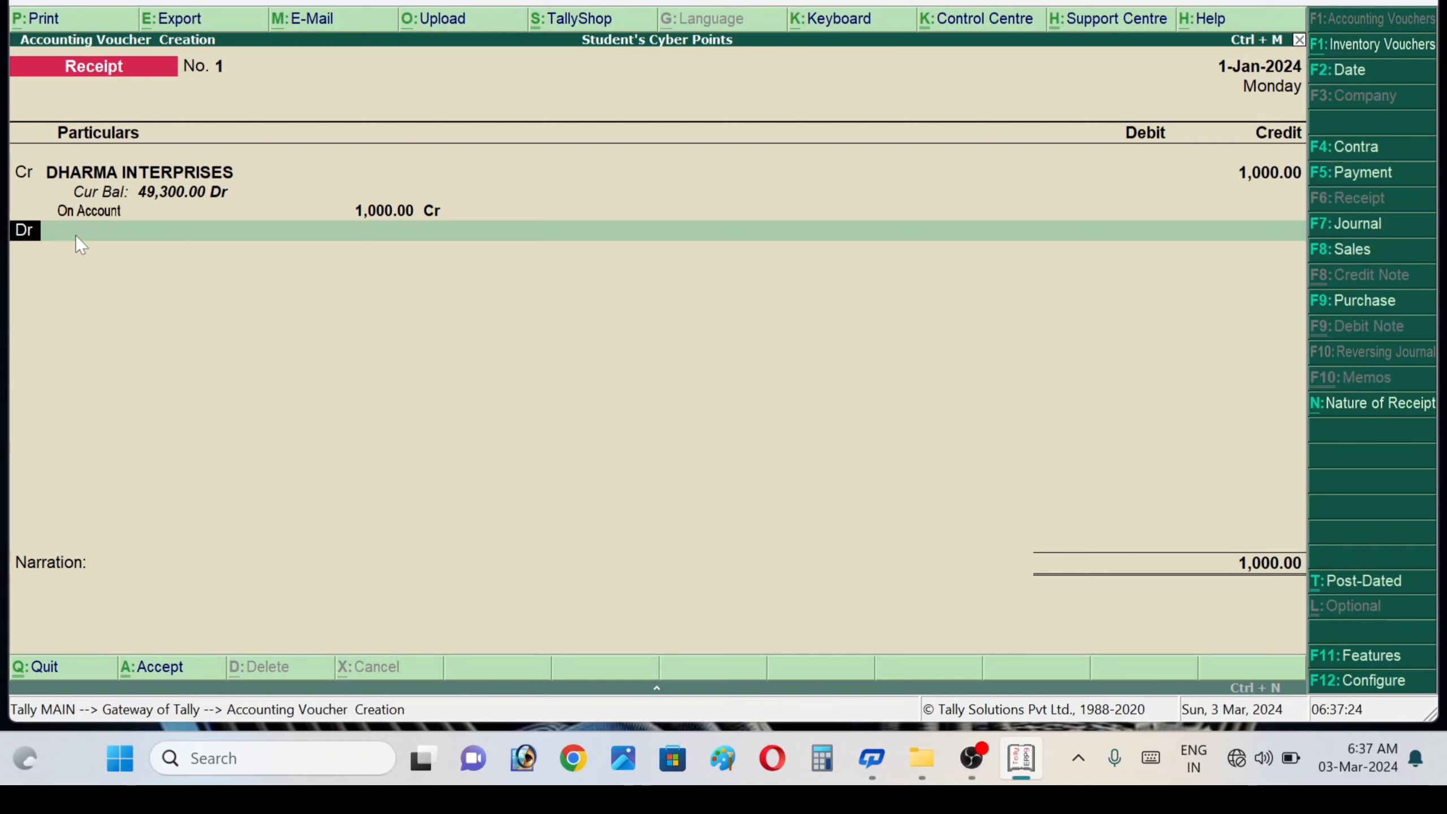
Debit the 1,000 to Cash, leave the narration blank and save the receipt voucher
{"action": "key", "text": "Return"}
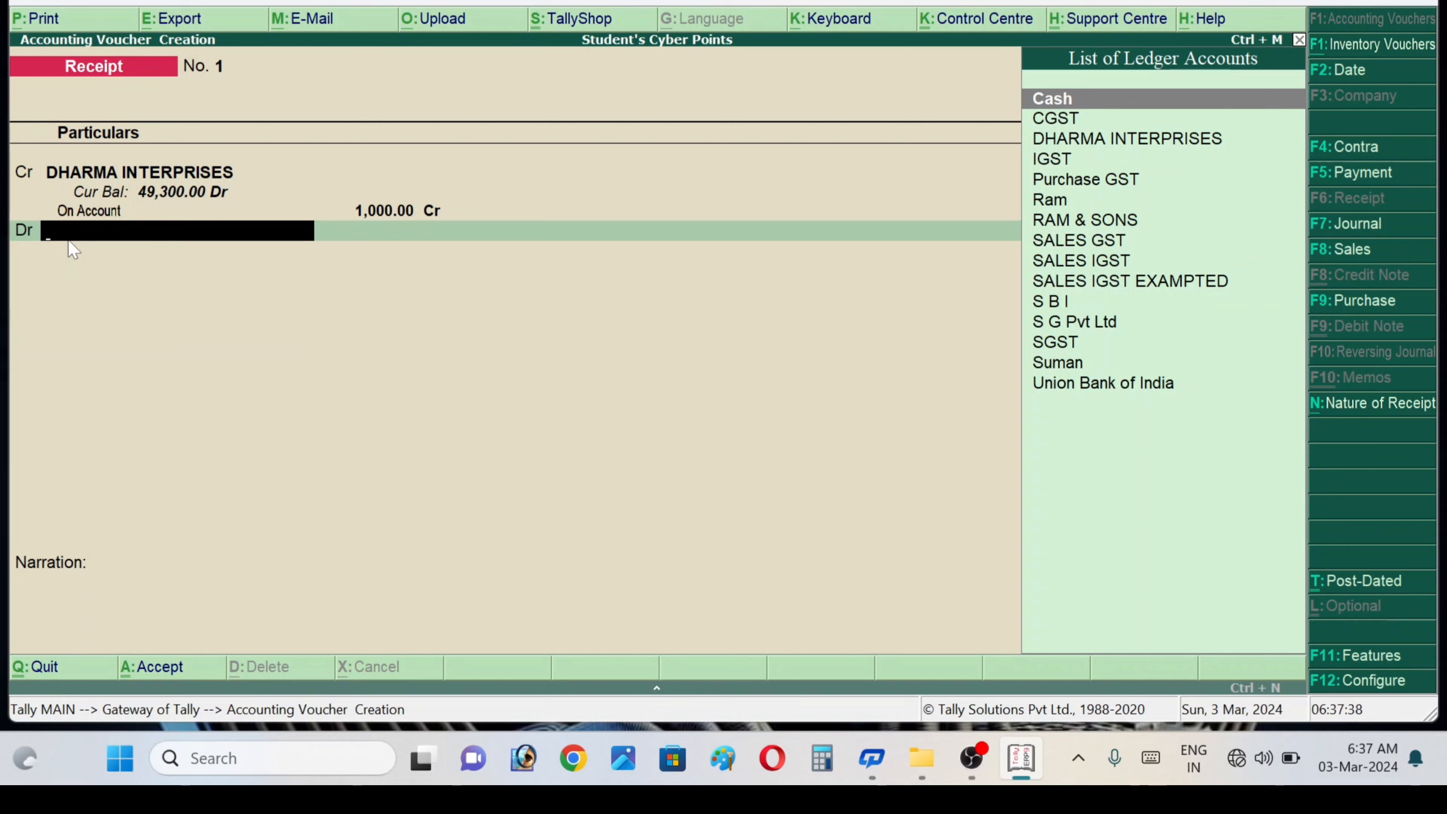
{"action": "key", "text": "Return"}
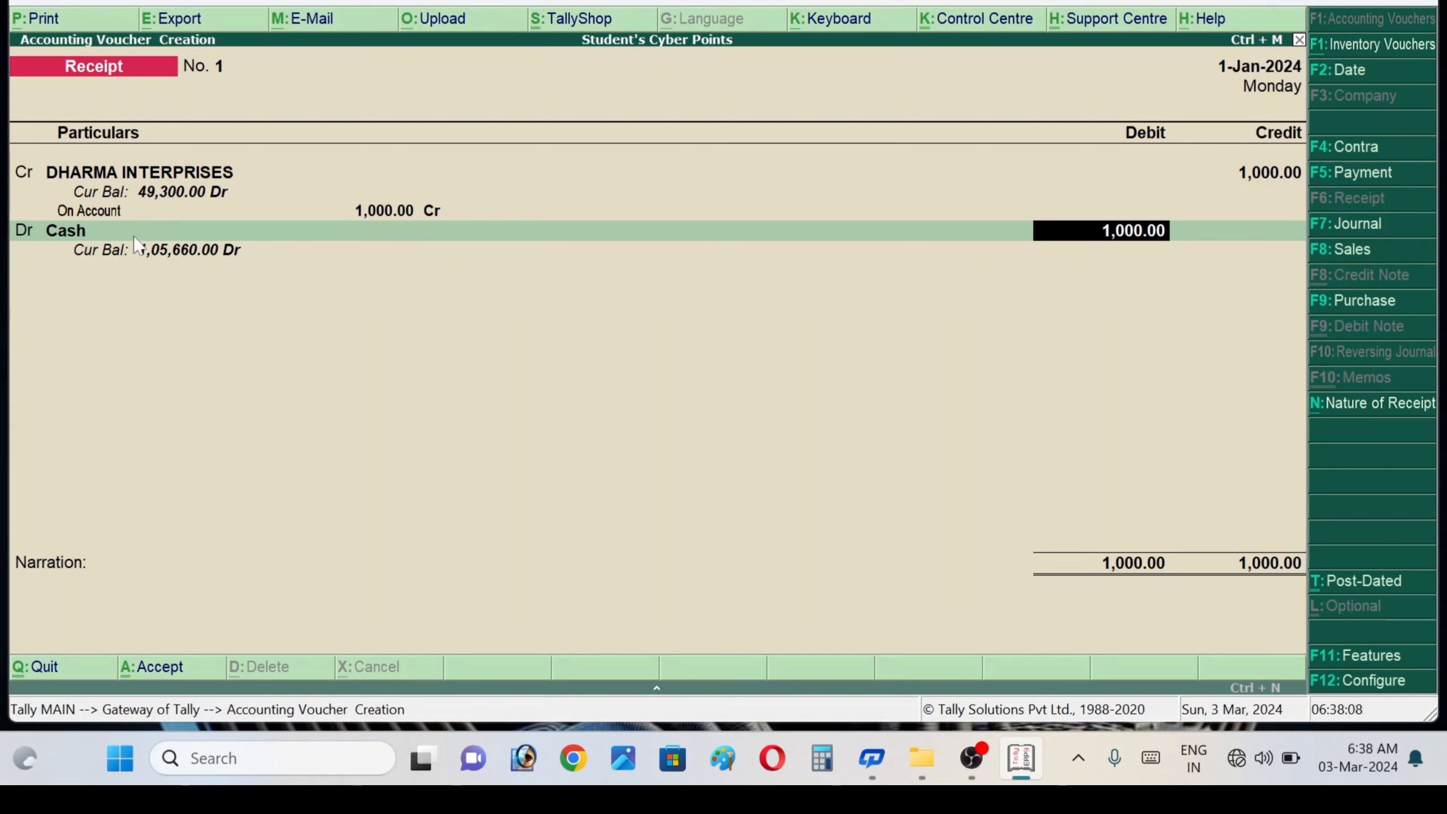
{"action": "key", "text": "Return"}
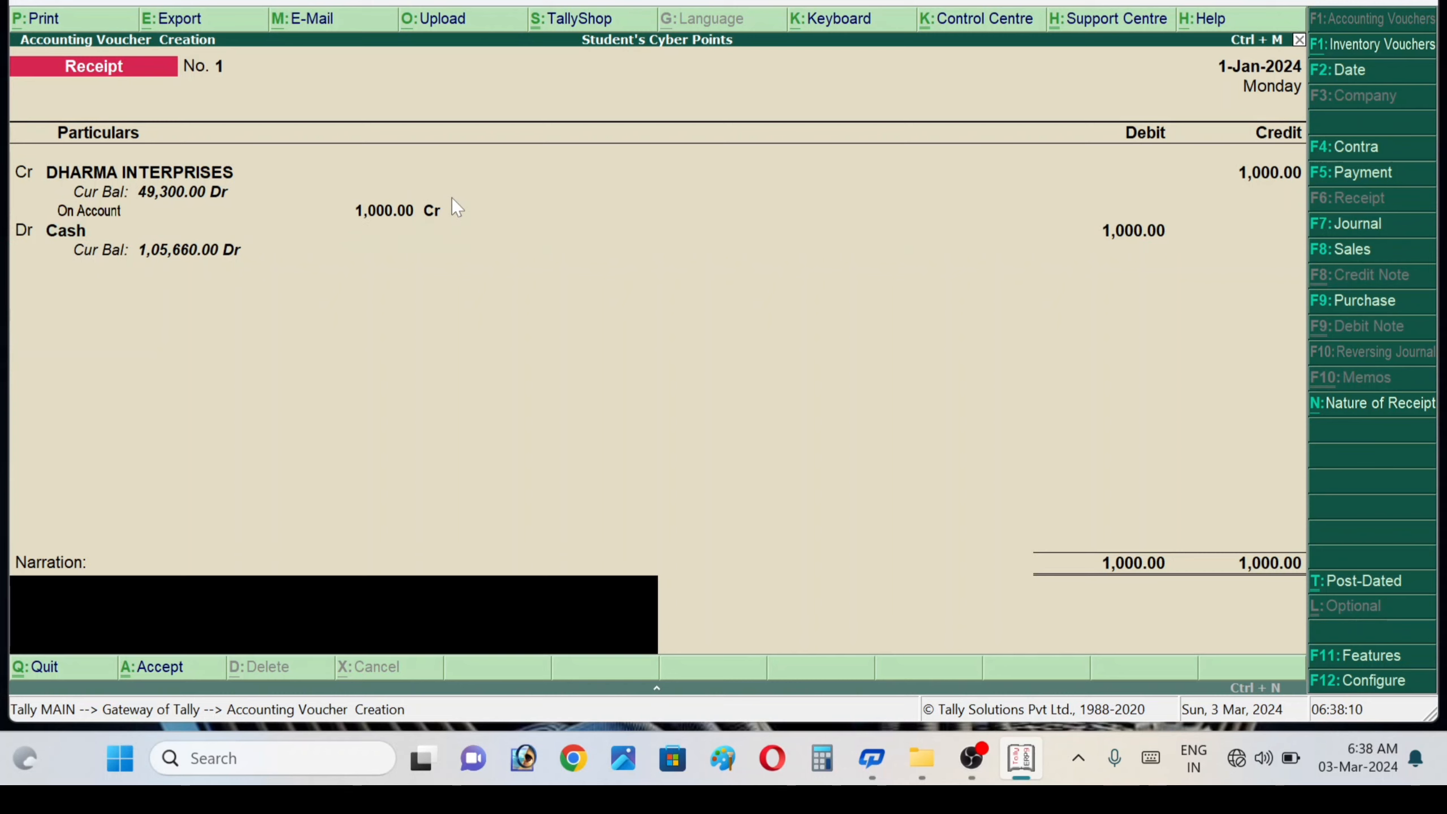
{"action": "key", "text": "Return"}
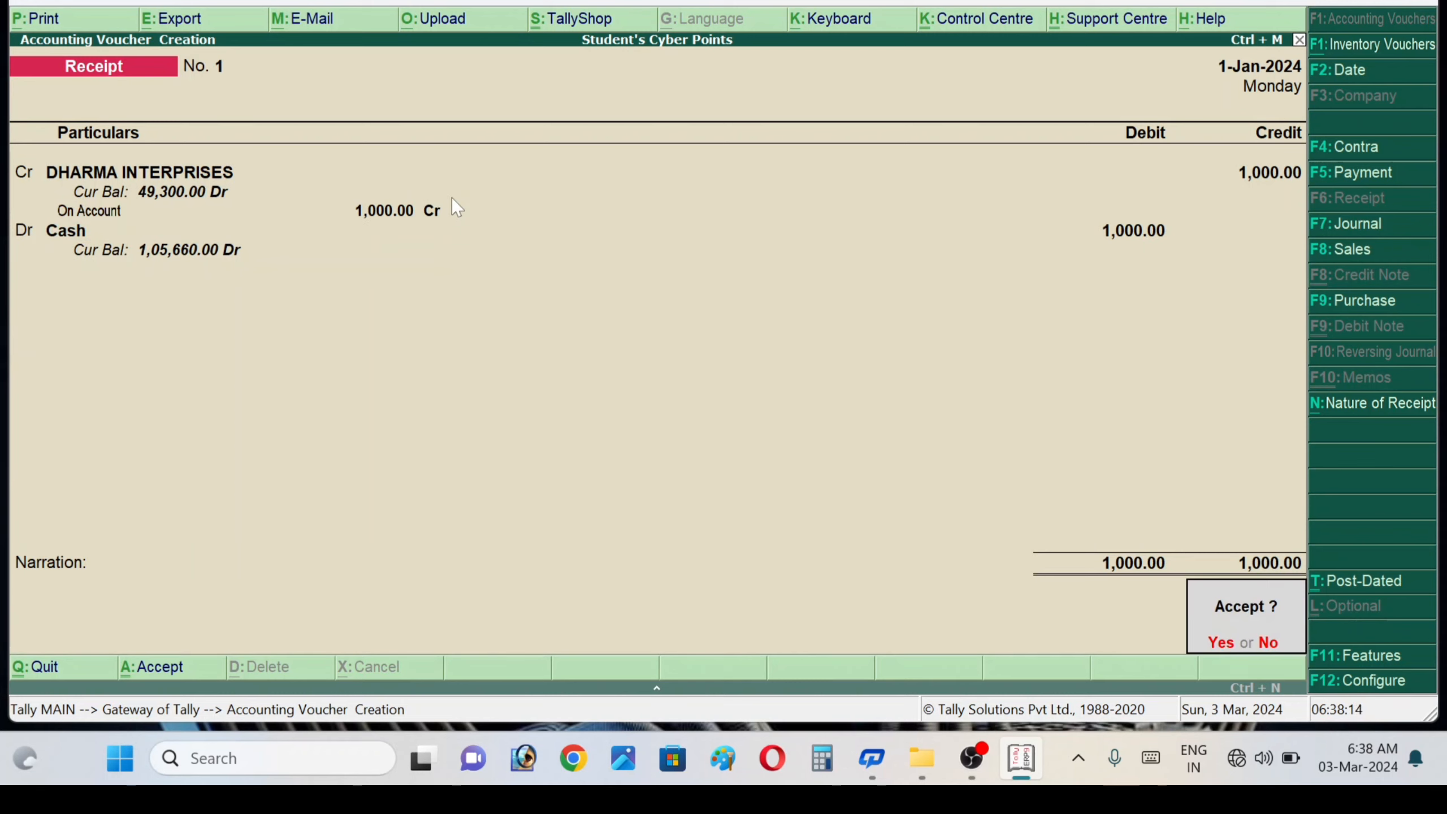
{"action": "key", "text": "Return"}
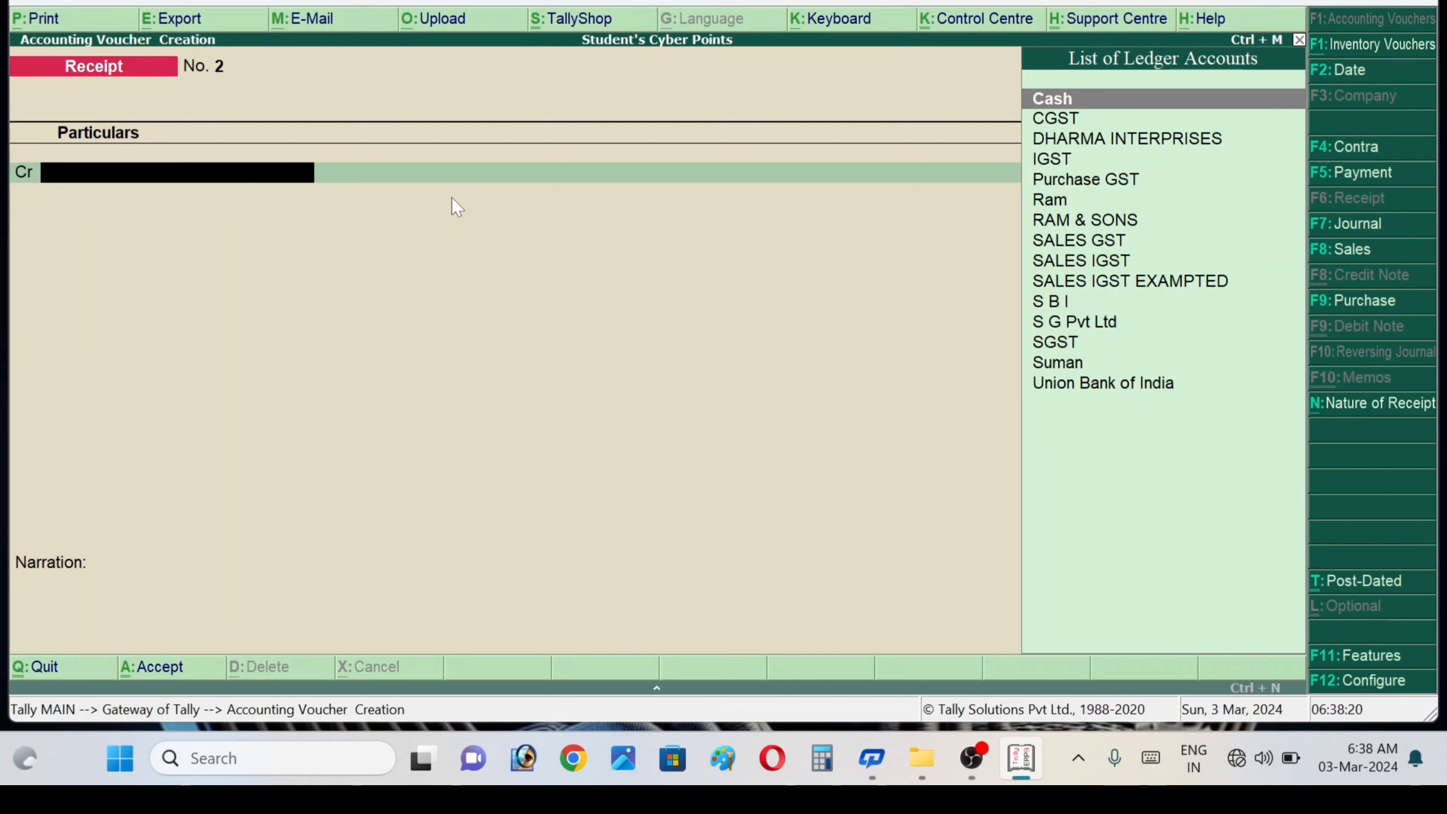
Choose RAM & SONS as the credit ledger of the second receipt voucher
{"action": "key", "text": "Down"}
{"action": "key", "text": "Down"}
{"action": "key", "text": "Down"}
{"action": "key", "text": "Down"}
{"action": "key", "text": "Down"}
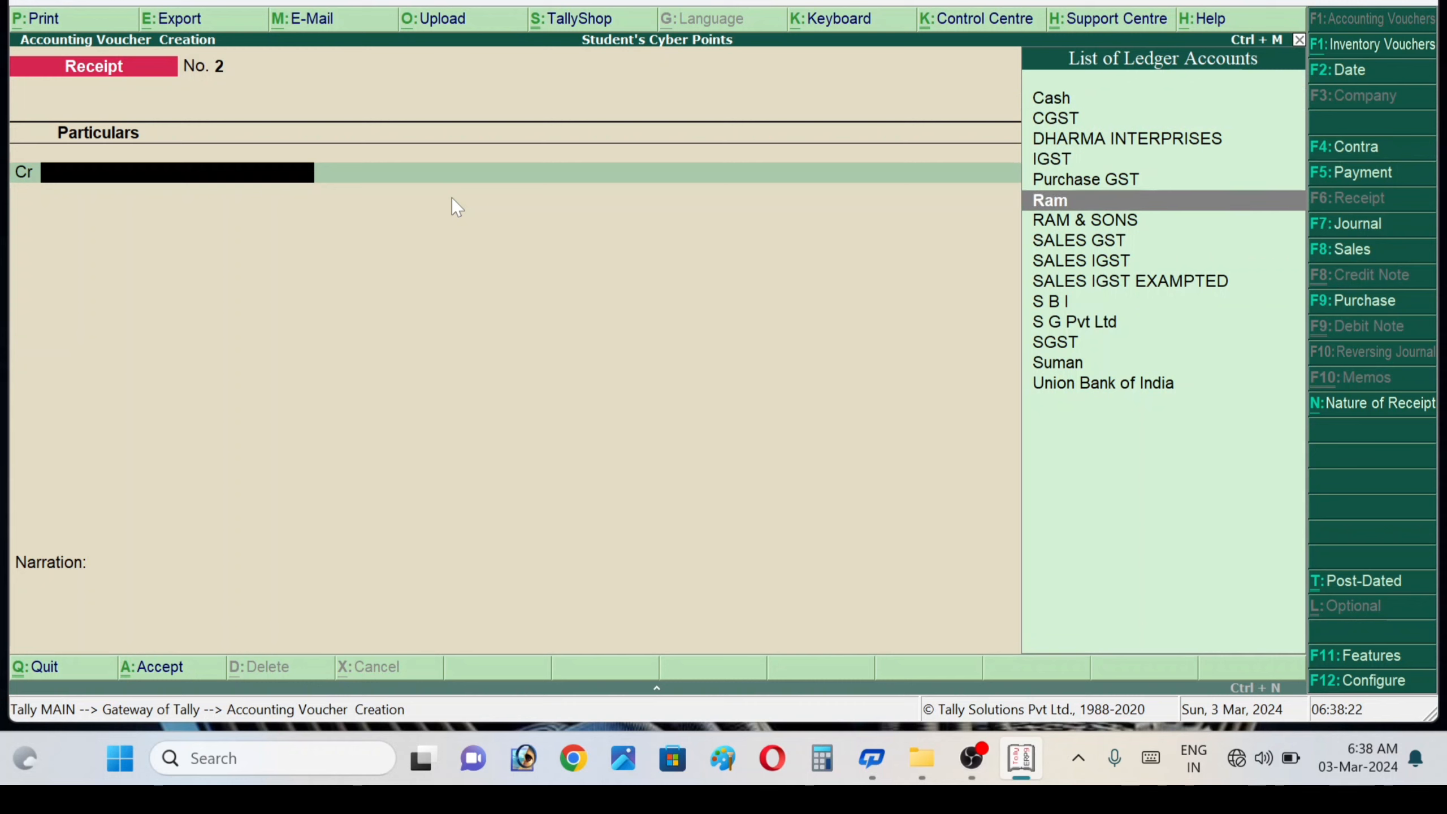
{"action": "key", "text": "Down"}
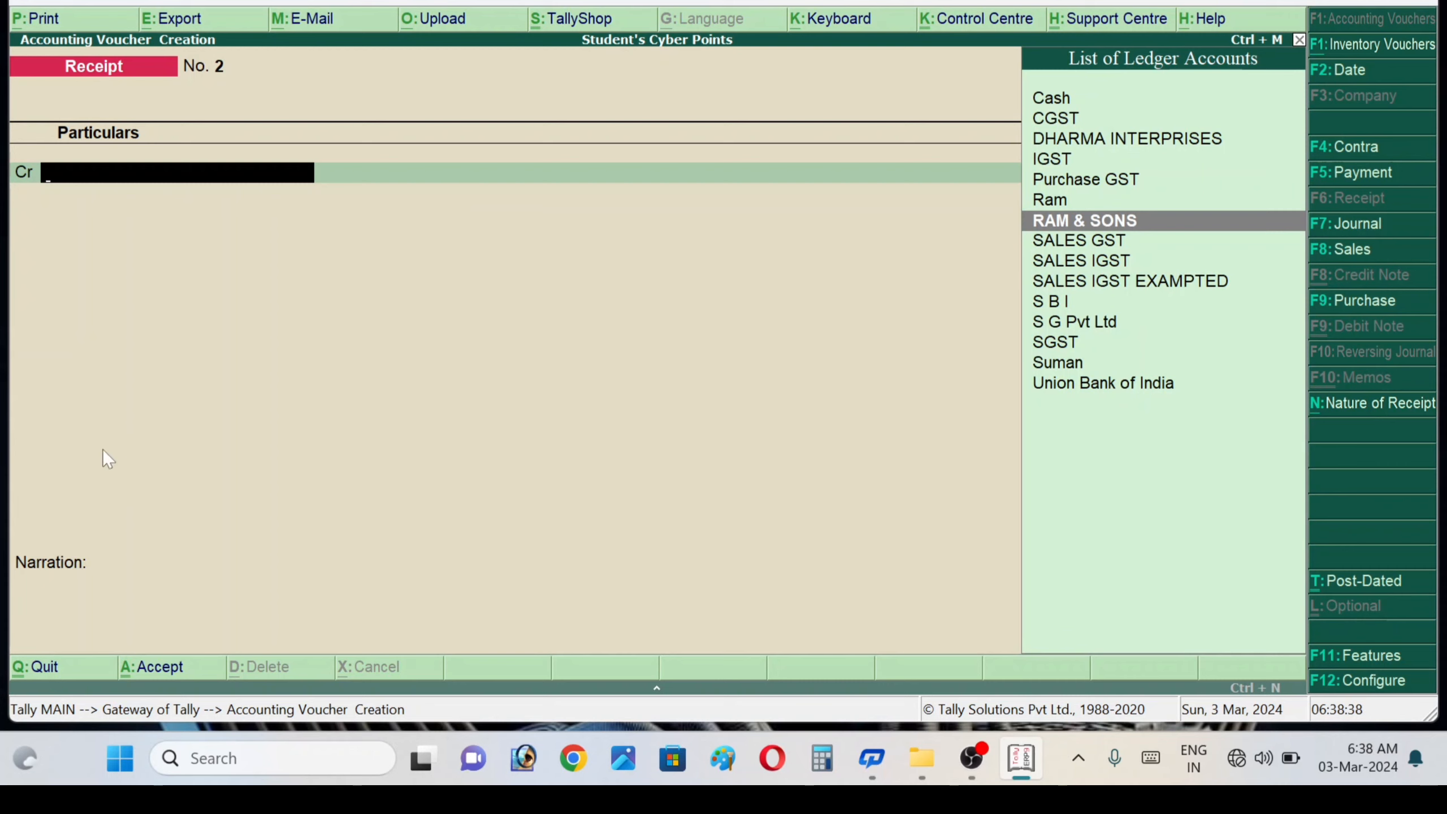
{"action": "key", "text": "Return"}
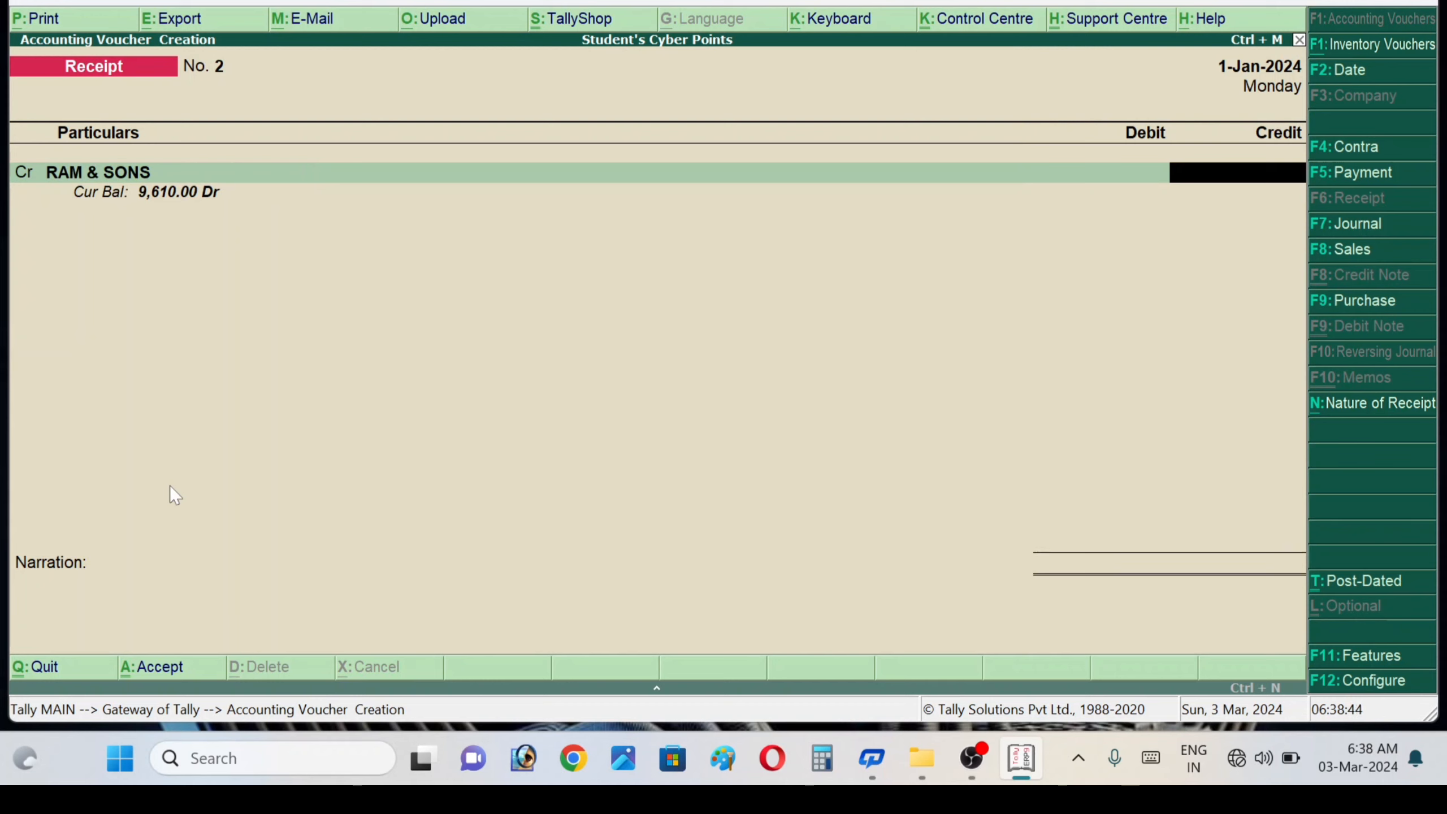
Enter a credit amount of 1,300 for RAM & SONS and allocate it in full as On Account
{"action": "type", "text": "1300"}
{"action": "key", "text": "Return"}
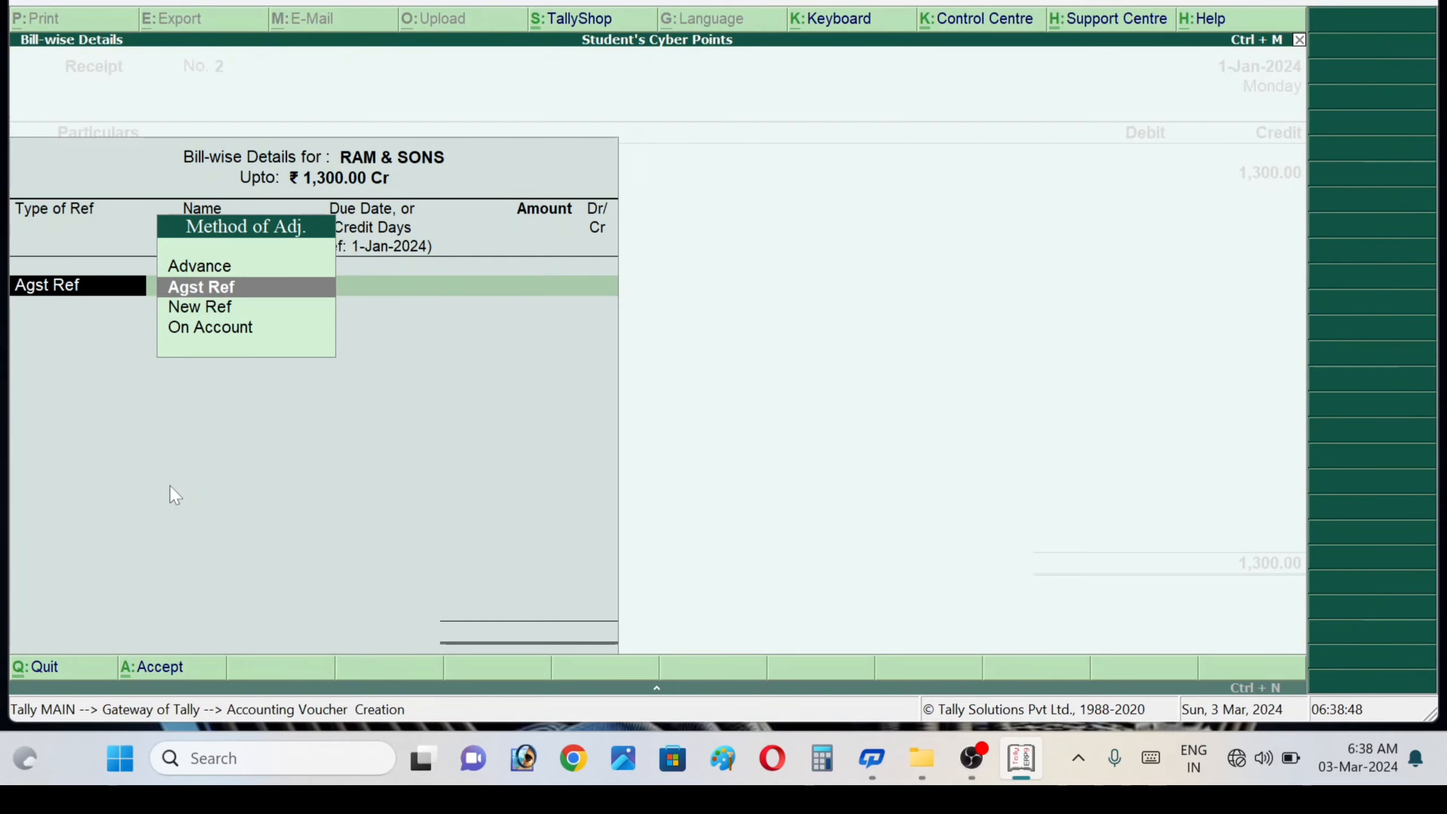
{"action": "key", "text": "Down"}
{"action": "key", "text": "Down"}
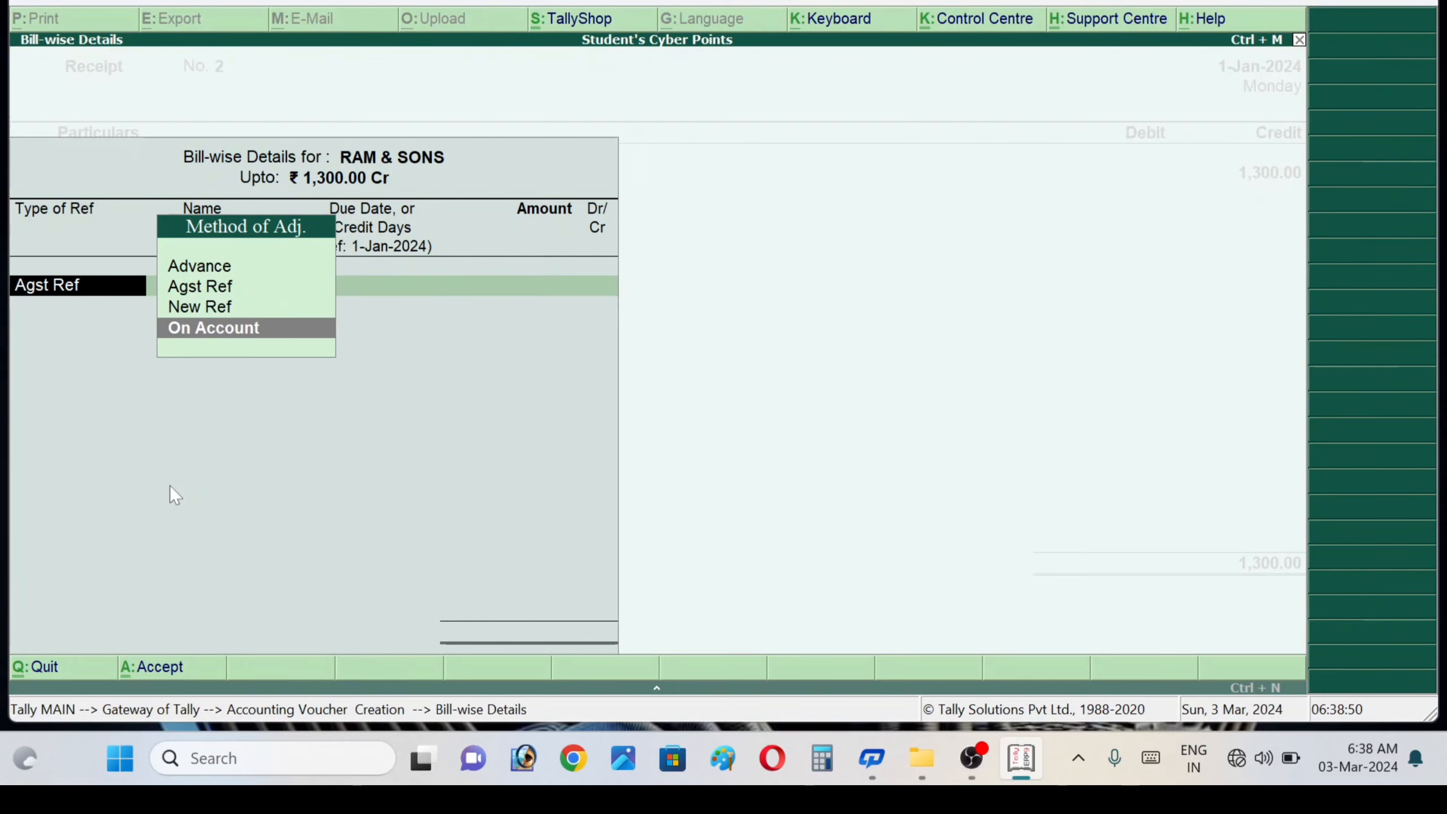
{"action": "key", "text": "Return"}
{"action": "key", "text": "Return"}
{"action": "key", "text": "Return"}
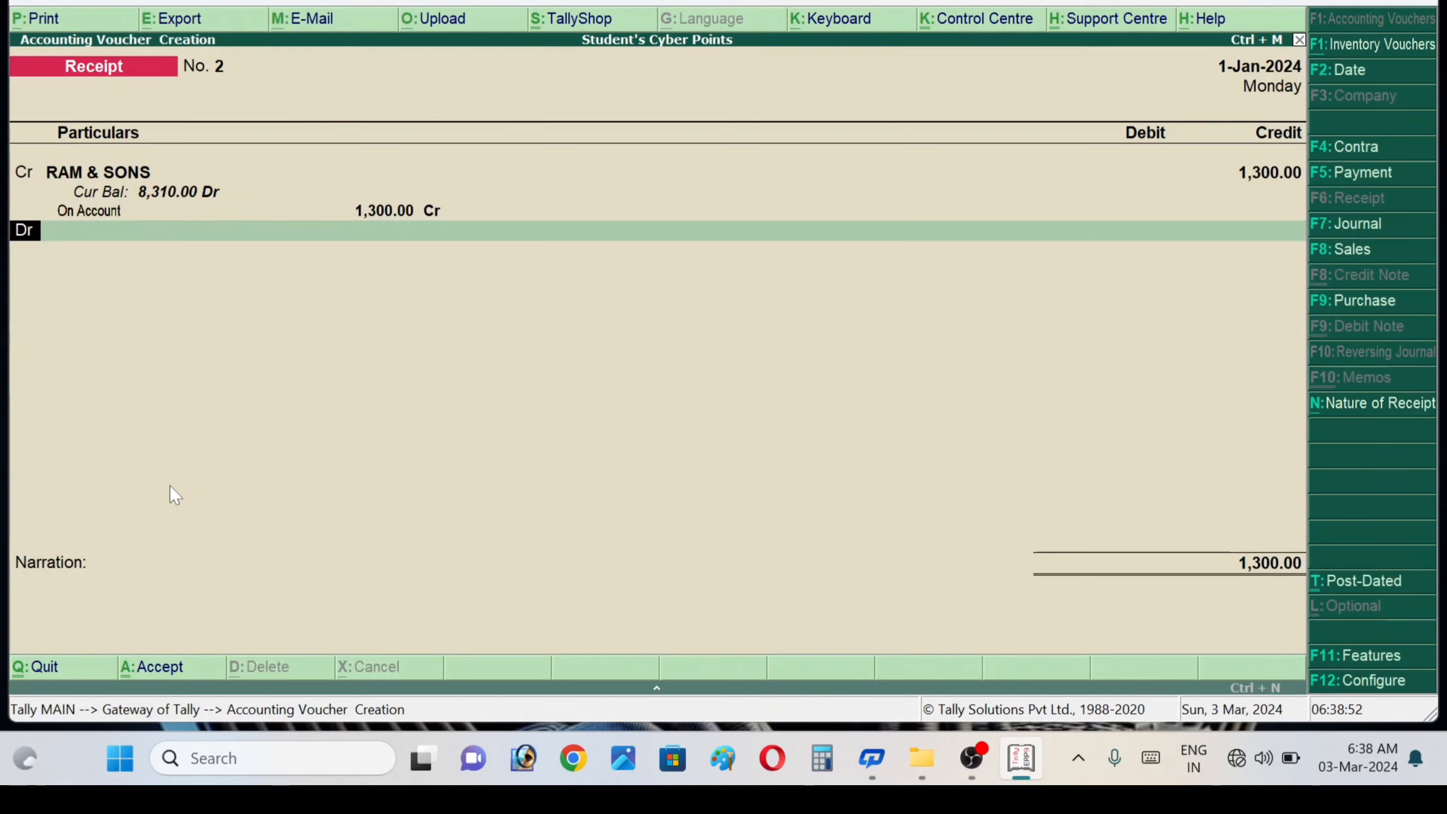
Debit 1,000 of the RAM & SONS receipt to the Cash ledger
{"action": "key", "text": "Return"}
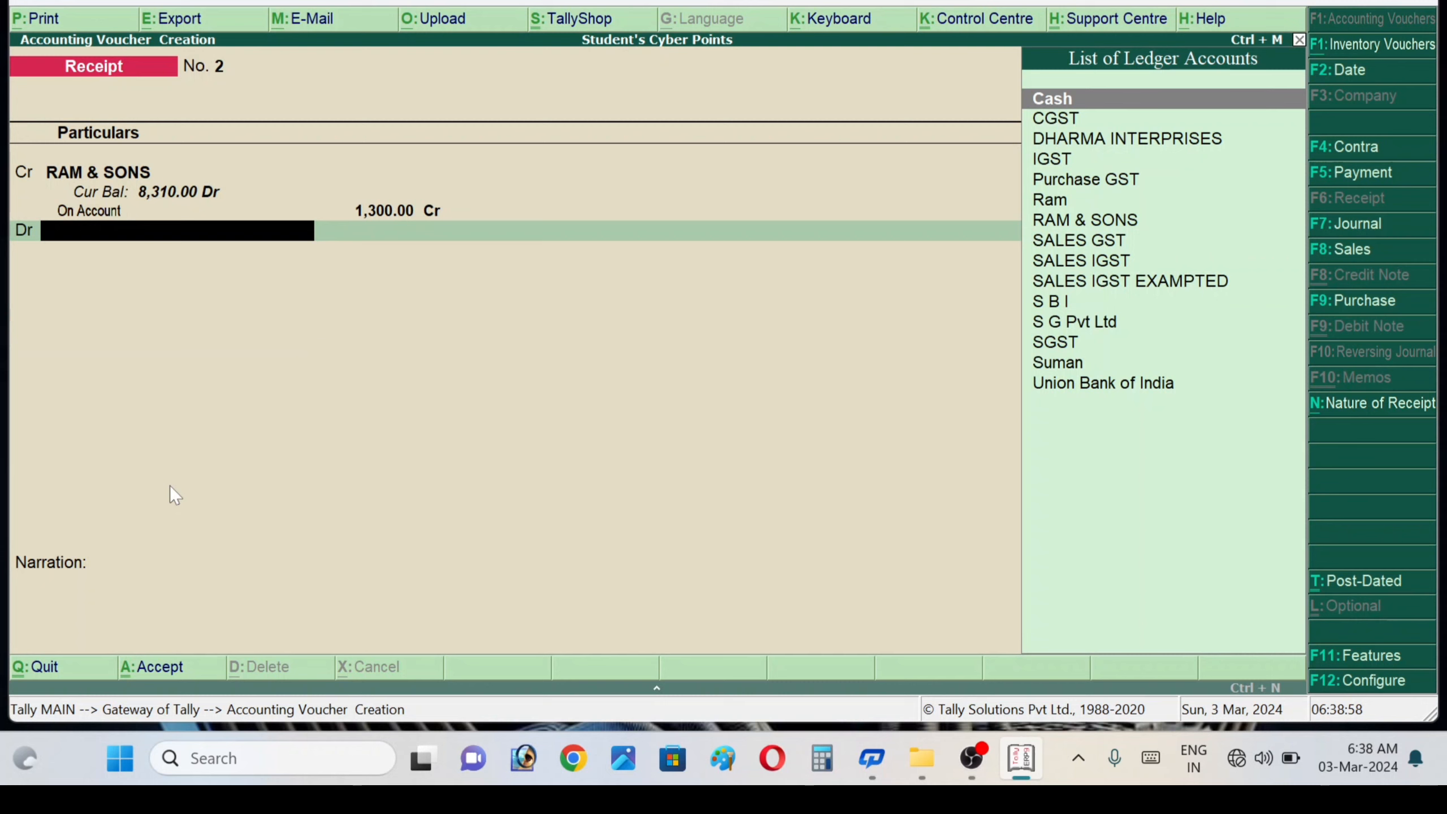
{"action": "key", "text": "Return"}
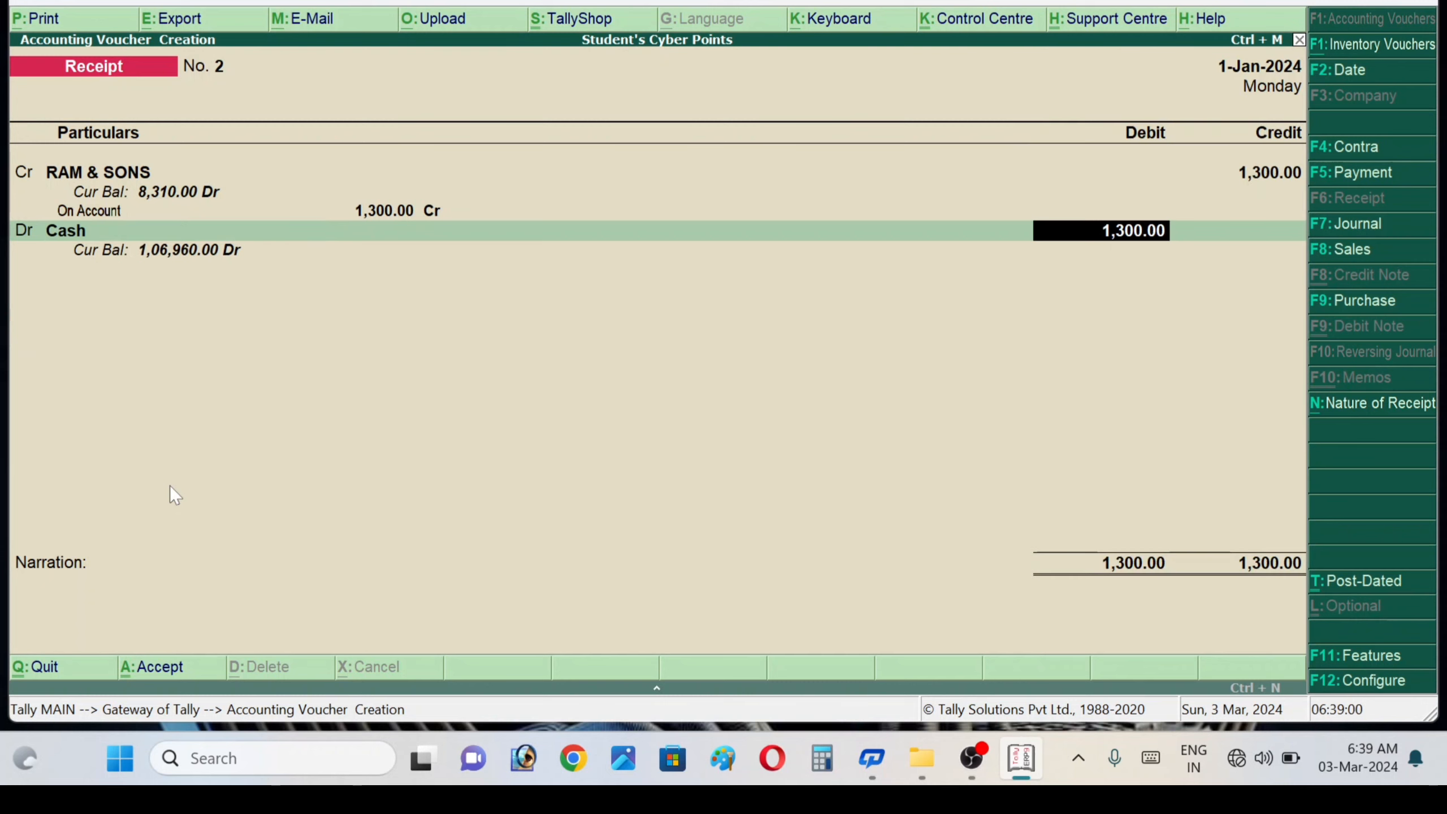
{"action": "type", "text": "1000"}
{"action": "key", "text": "Return"}
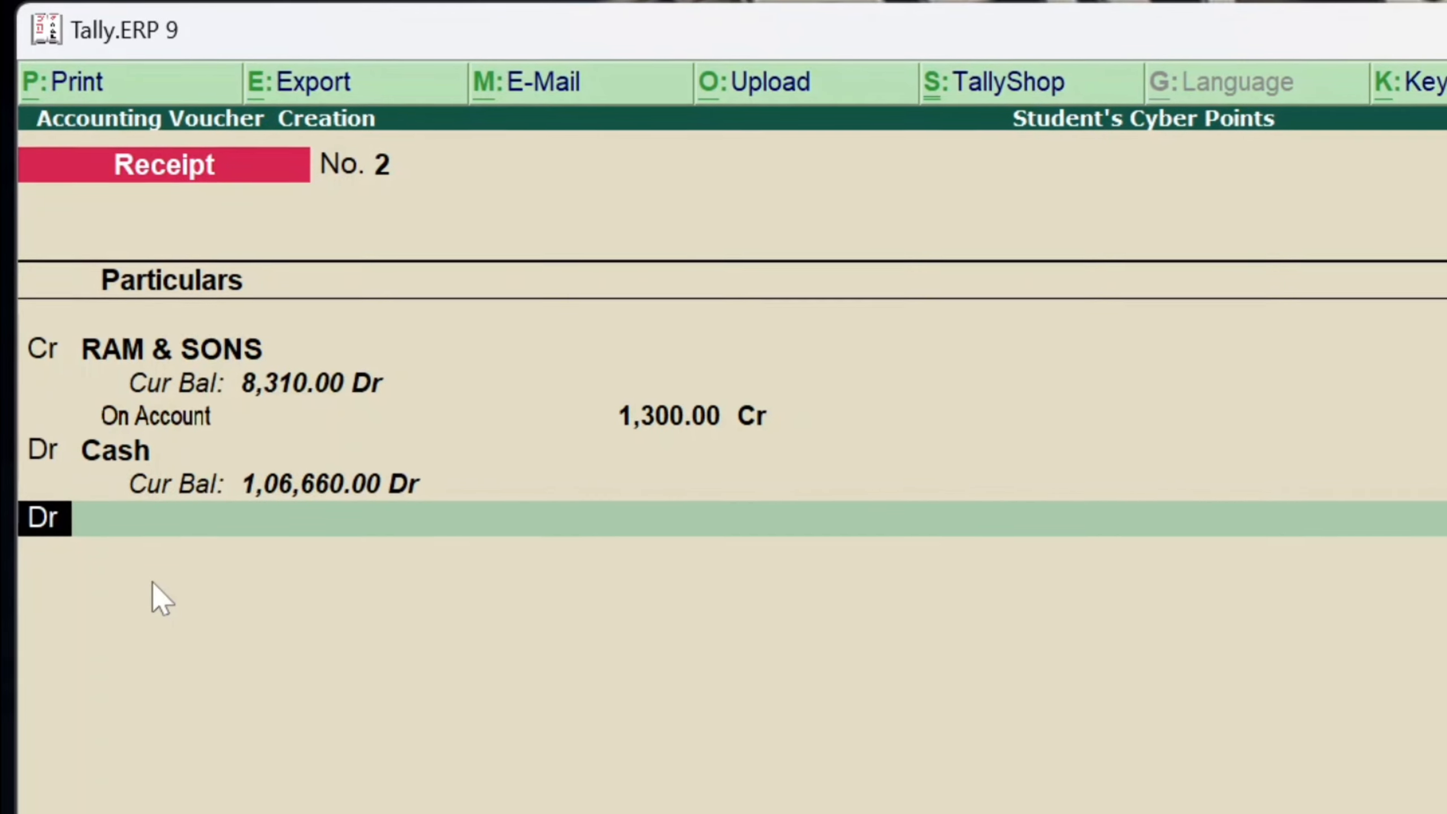
Debit the remaining 300 of the RAM & SONS receipt to the S B I ledger
{"action": "key", "text": "Return"}
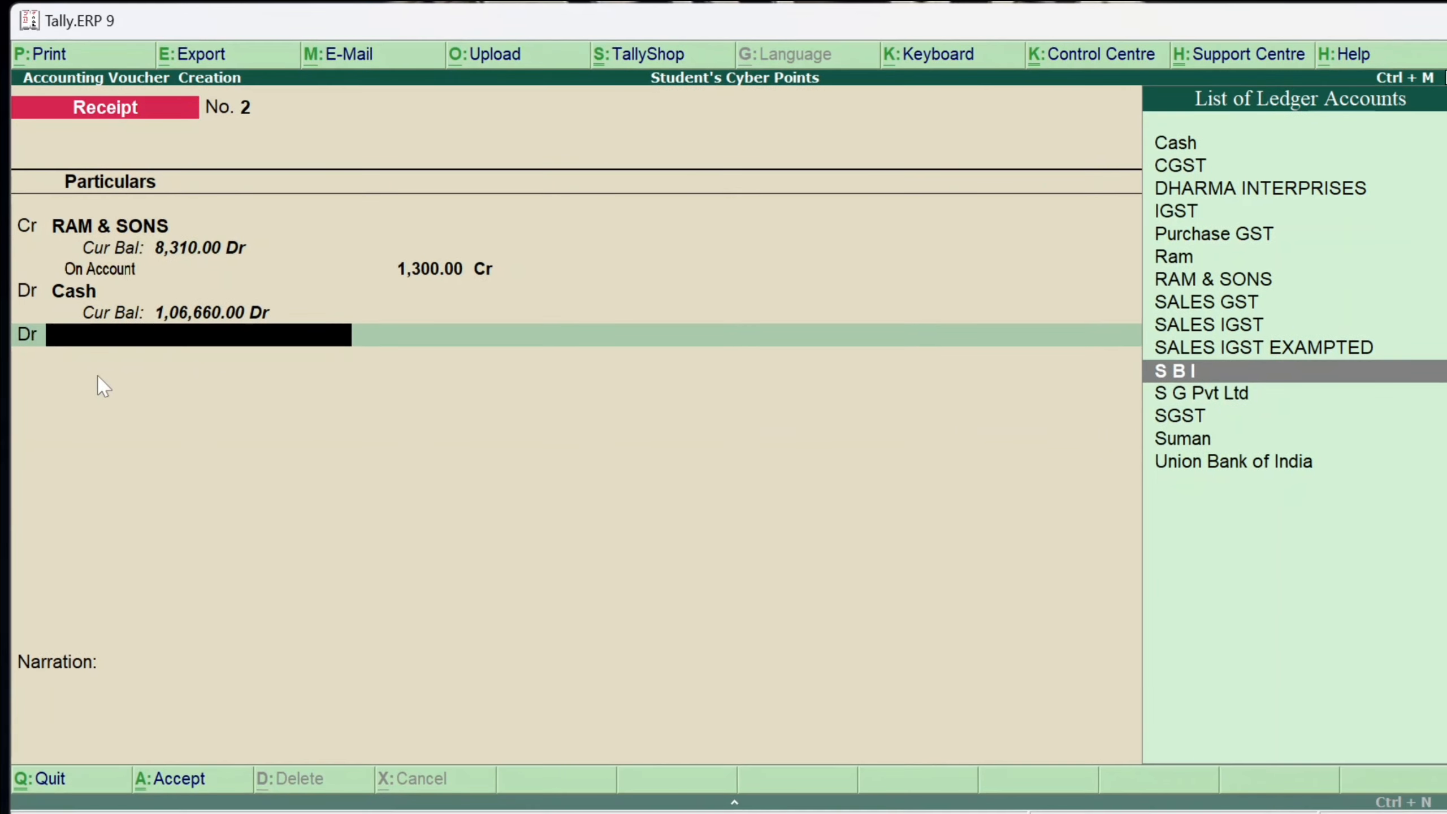
{"action": "key", "text": "Return"}
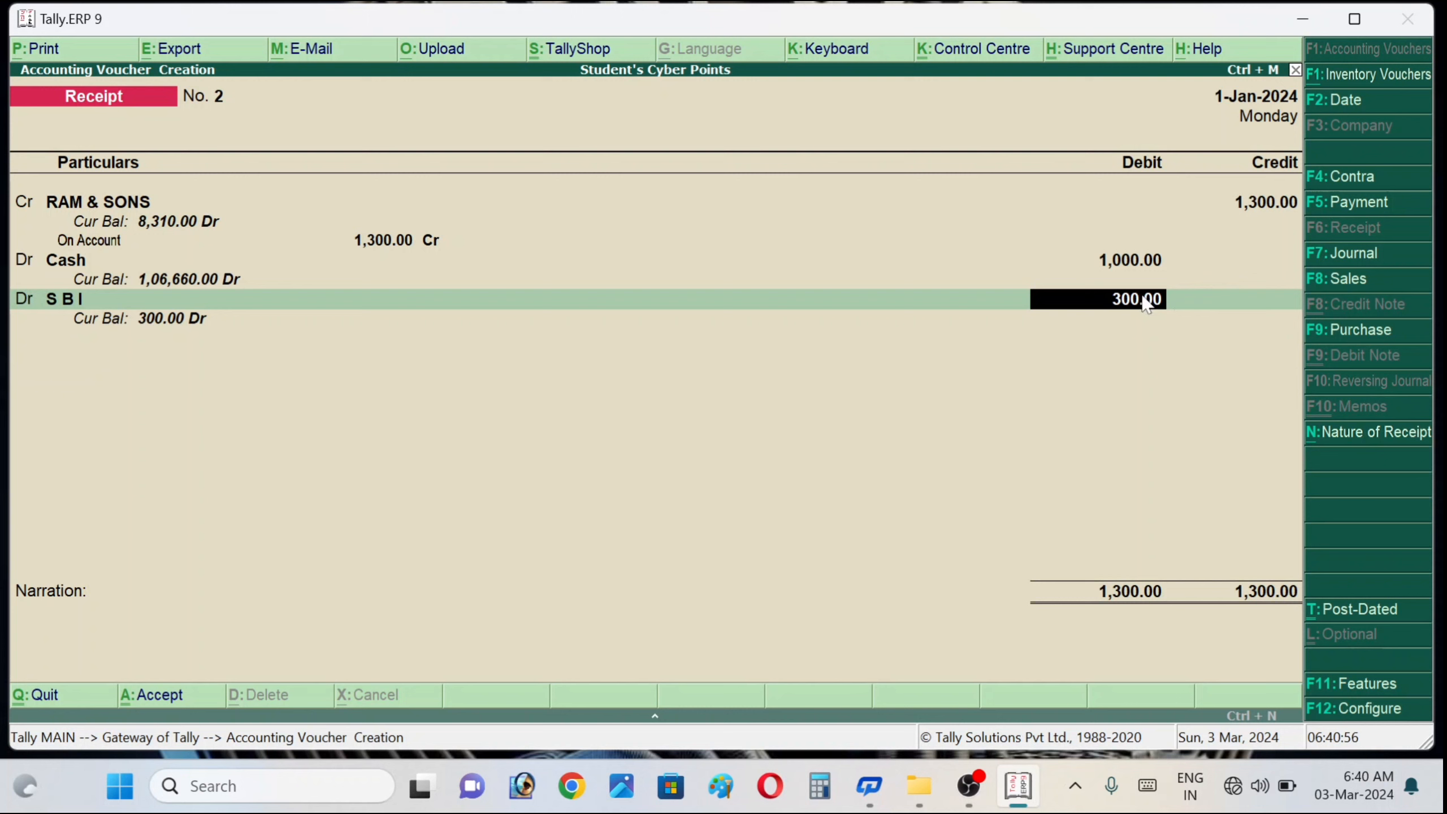
{"action": "key", "text": "BackSpace"}
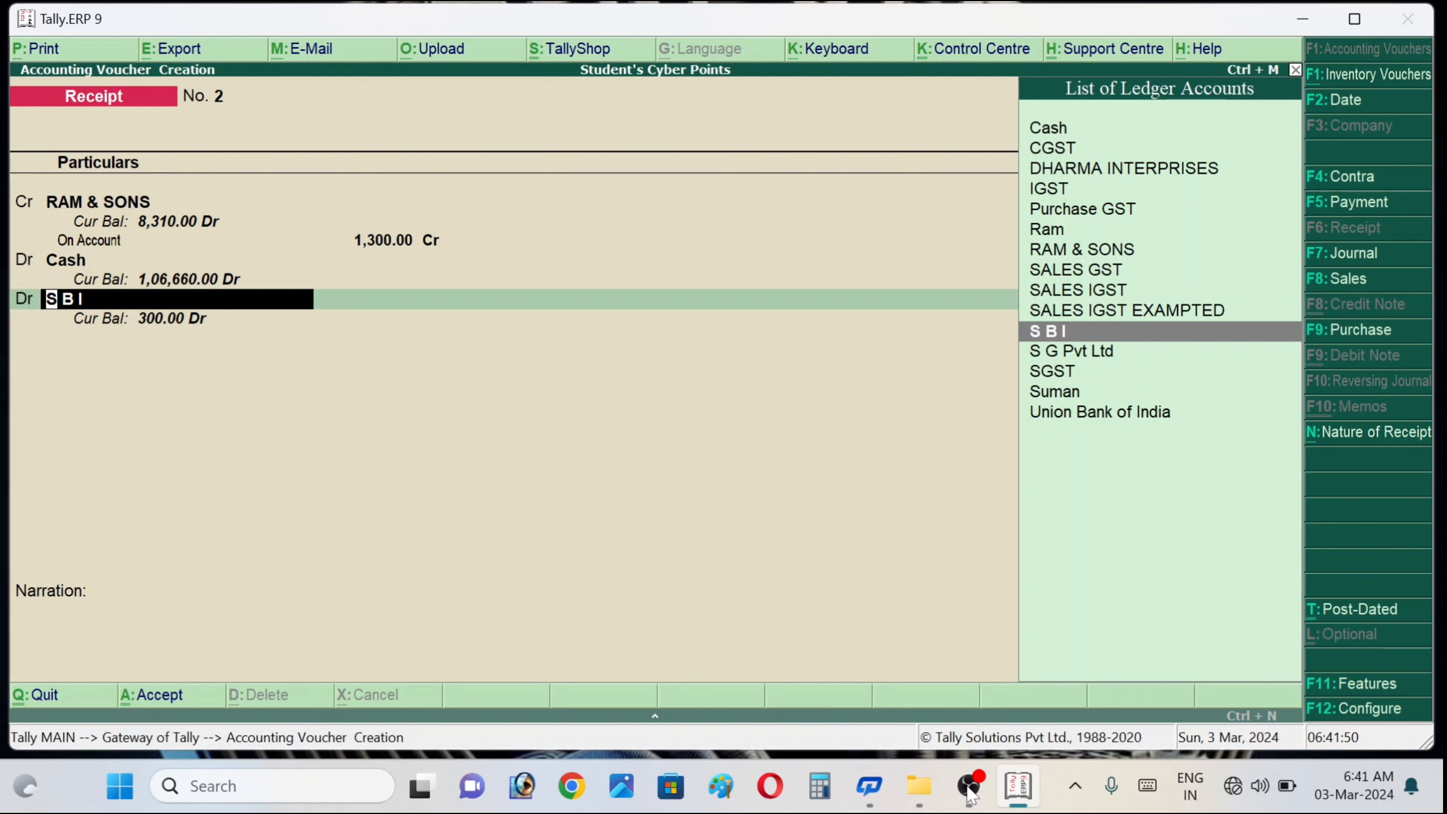
{"action": "key", "text": "Return"}
{"action": "key", "text": "Return"}
Keep Cheque/DD as the S B I transaction type with the instrument number and narration blank, and save the receipt voucher
{"action": "key", "text": "Return"}
{"action": "key", "text": "Return"}
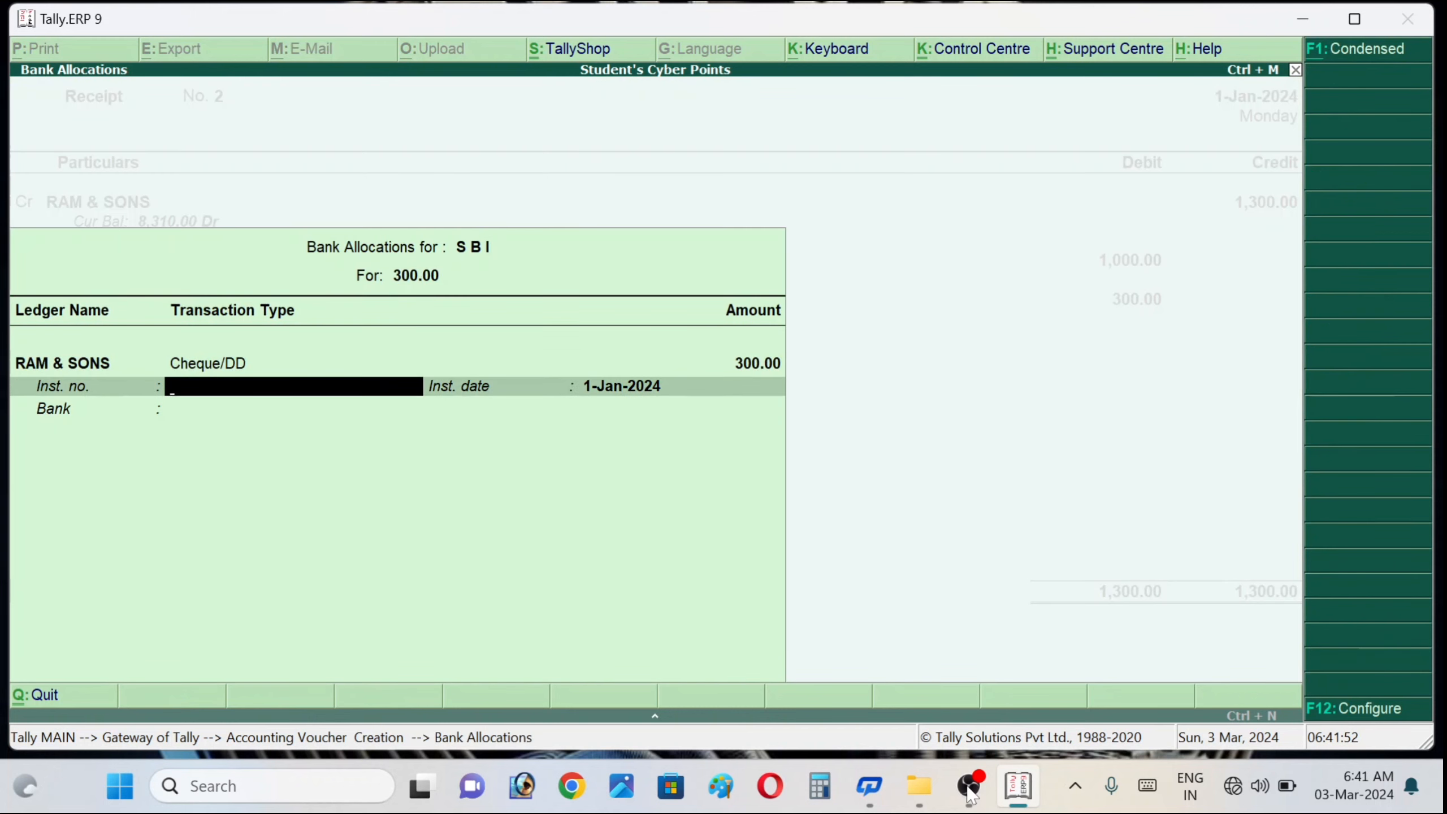
{"action": "key", "text": "Up"}
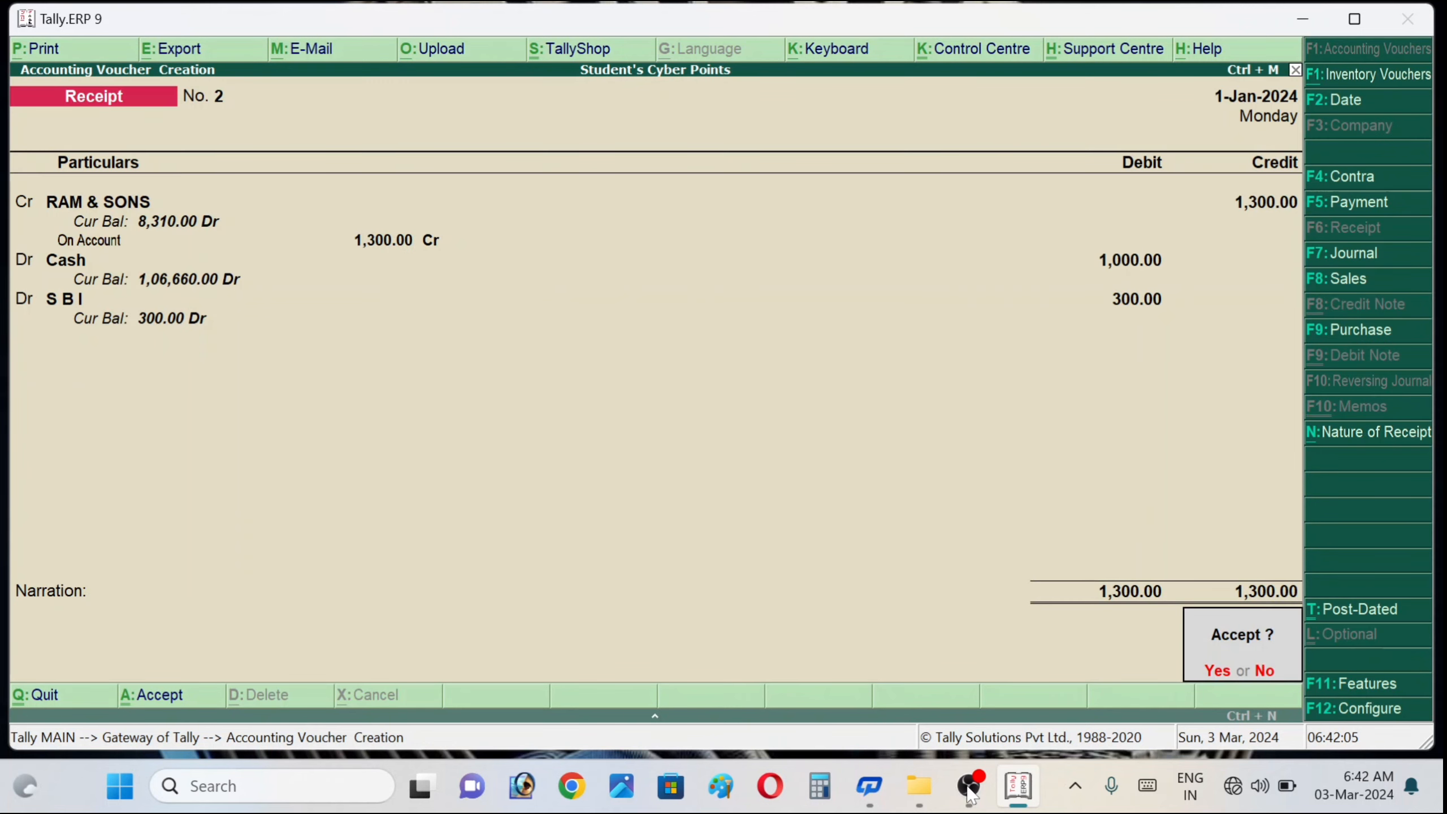
{"action": "key", "text": "Return"}
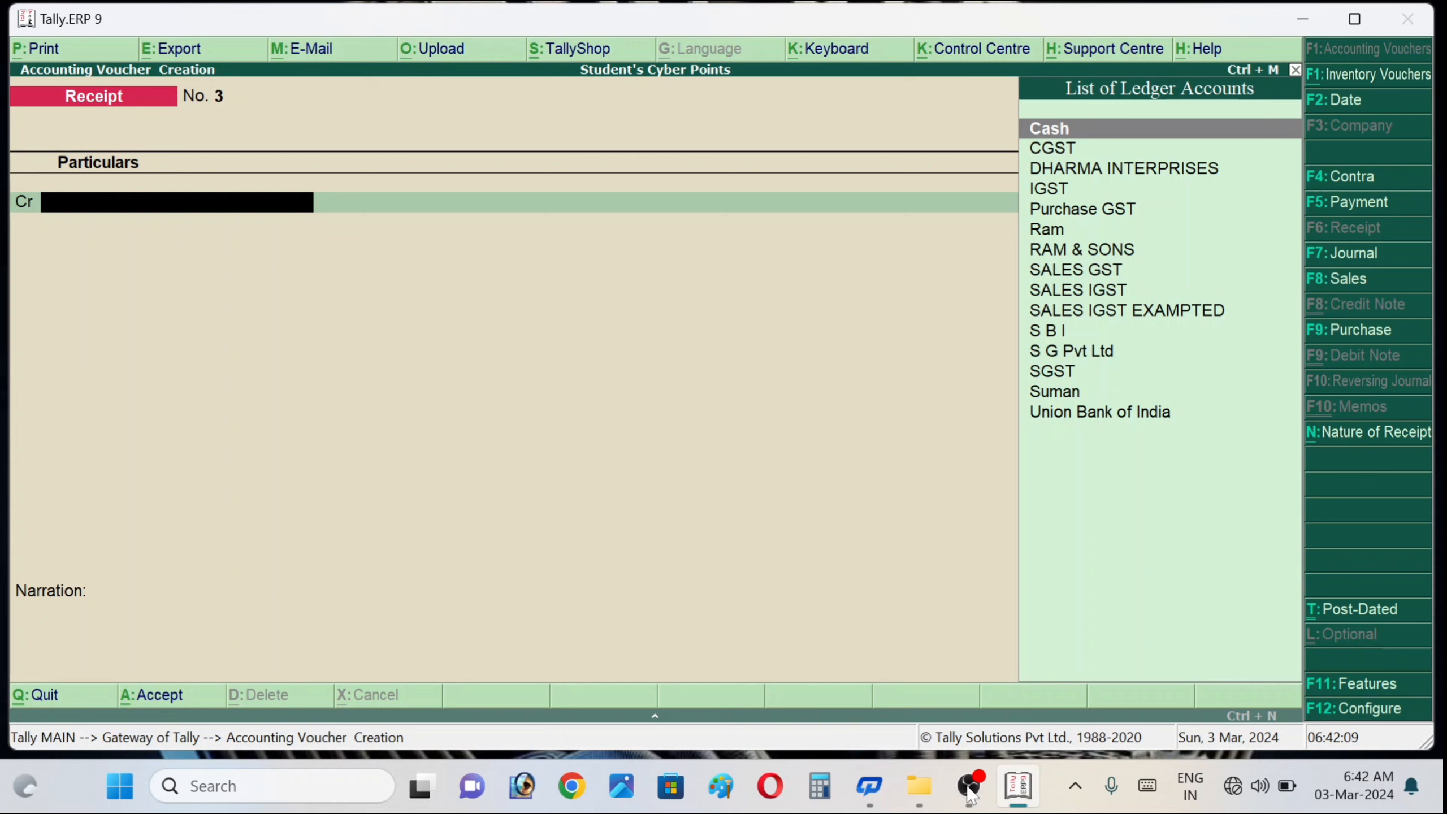
Choose S G Pvt Ltd as the credit ledger of the third receipt voucher and enter a credit amount of 1,000
{"action": "key", "text": "Down"}
{"action": "key", "text": "Down"}
{"action": "key", "text": "Down"}
{"action": "key", "text": "Down"}
{"action": "key", "text": "Down"}
{"action": "key", "text": "Down"}
{"action": "key", "text": "Down"}
{"action": "key", "text": "Down"}
{"action": "key", "text": "Down"}
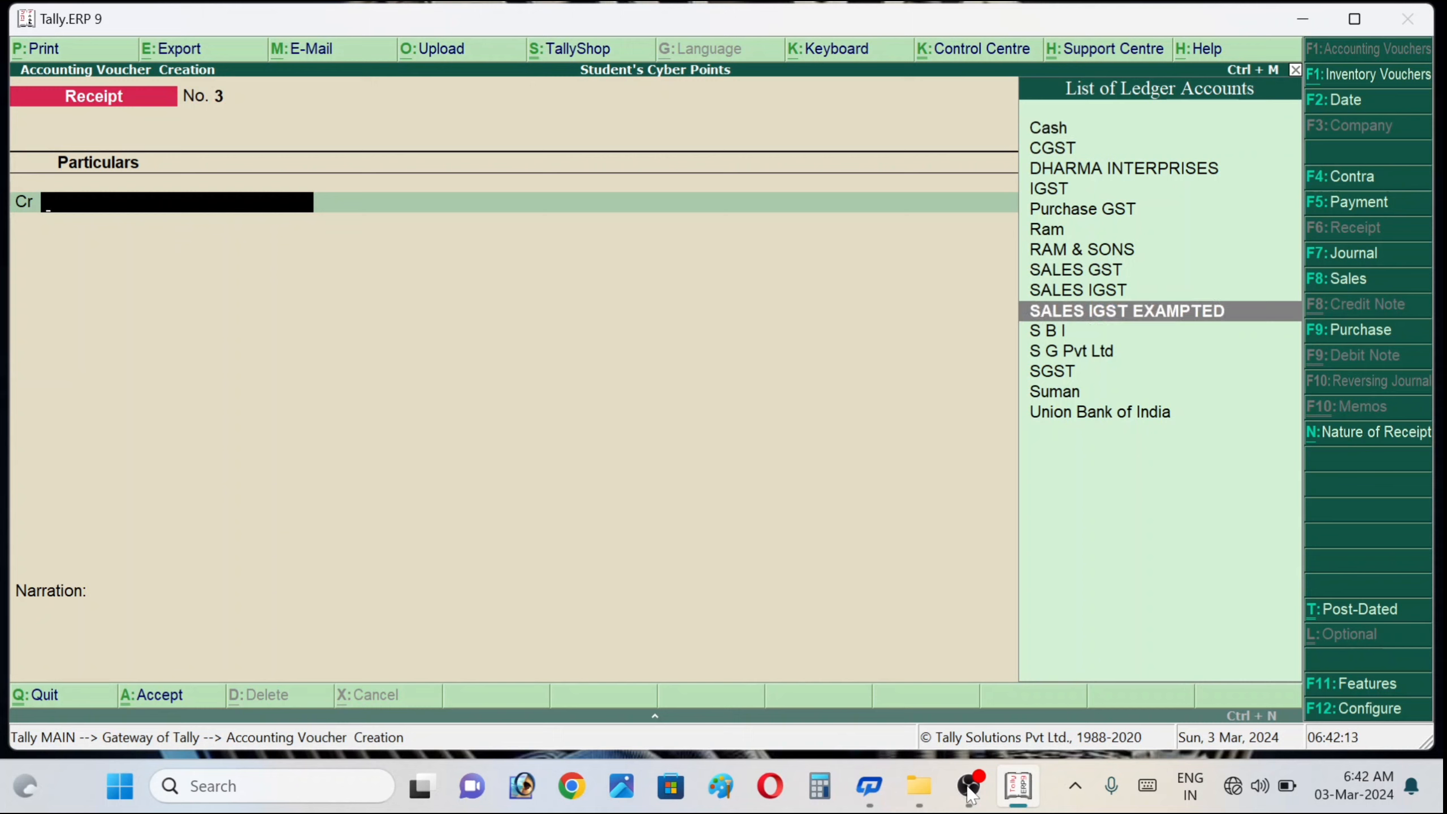
{"action": "key", "text": "Down"}
{"action": "key", "text": "Down"}
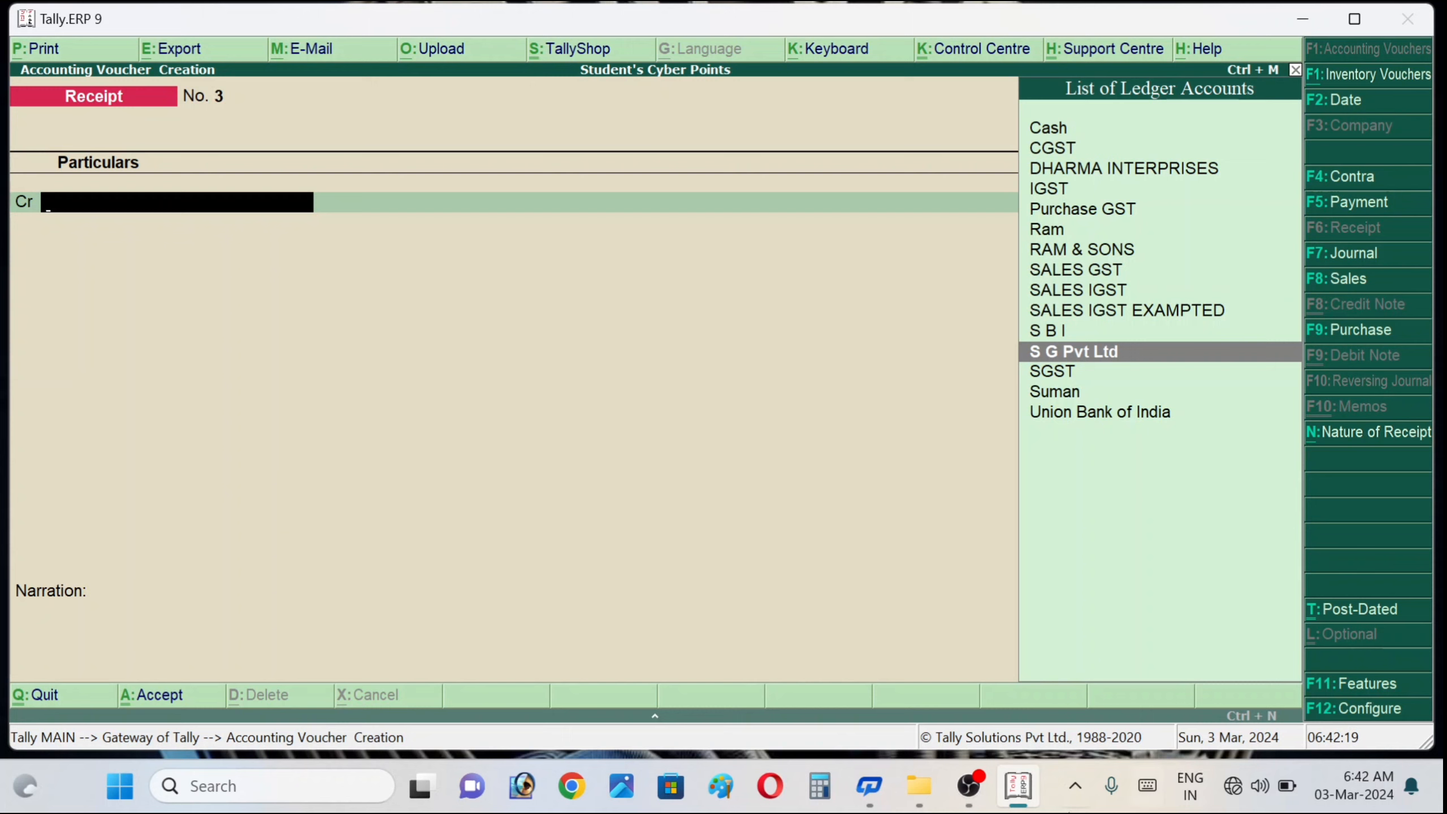
{"action": "left_click", "coordinate": [1060, 350]}
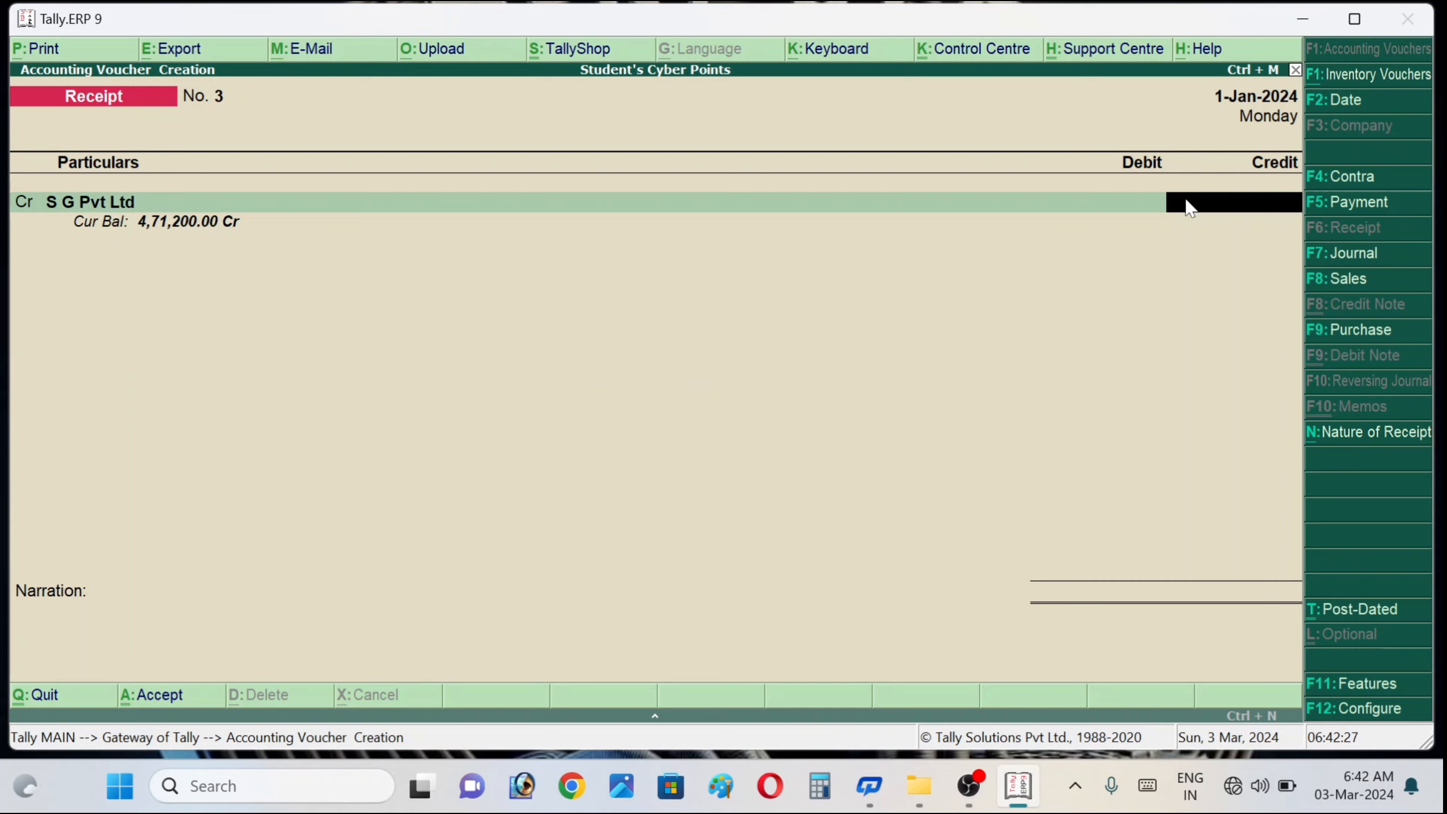
{"action": "type", "text": "1000"}
{"action": "key", "text": "Return"}
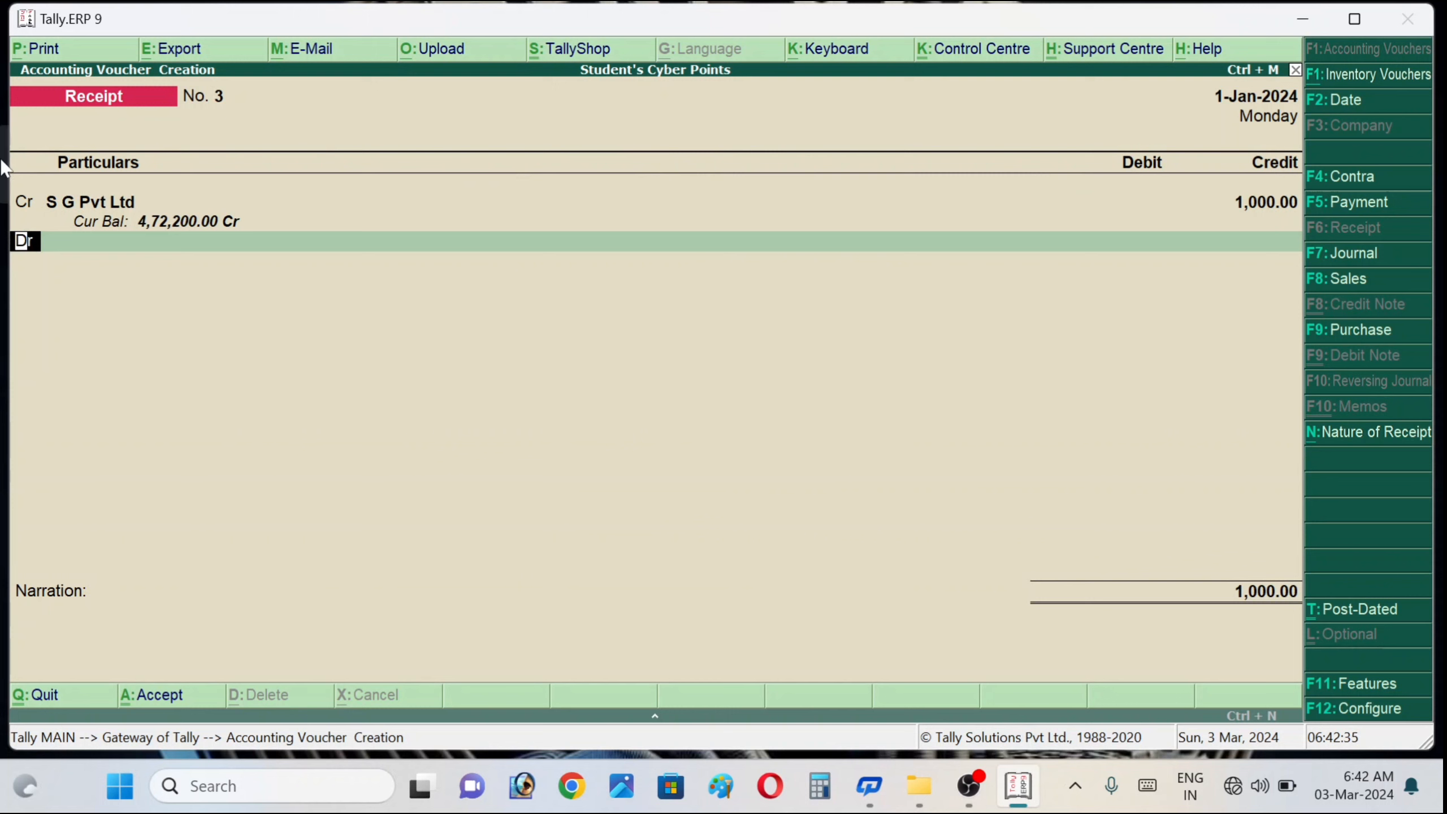
Debit the full 1,000 of the S G Pvt Ltd receipt to the Union Bank of India ledger
{"action": "key", "text": "Return"}
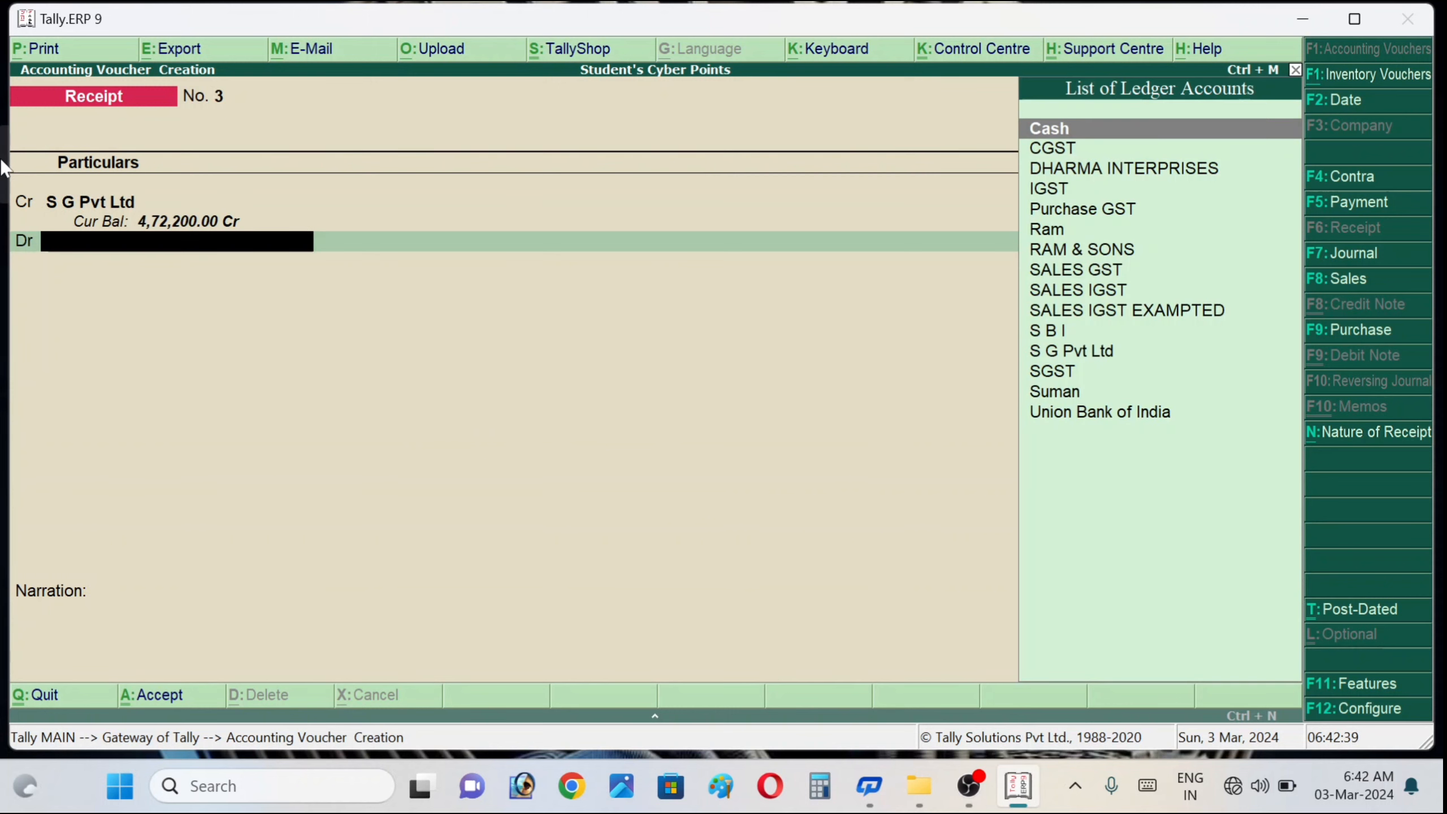
{"action": "type", "text": "U"}
{"action": "key", "text": "Return"}
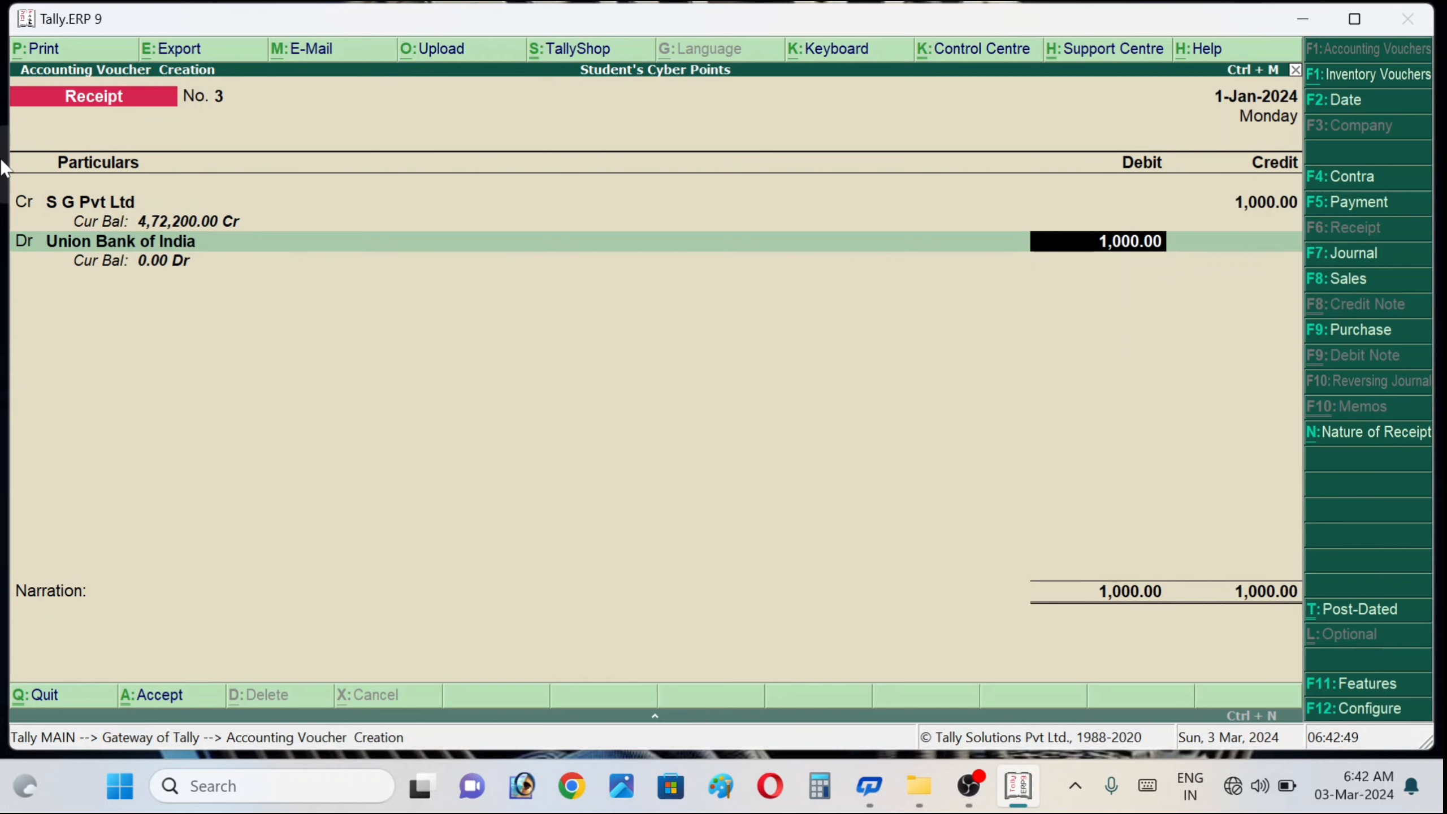
{"action": "key", "text": "Return"}
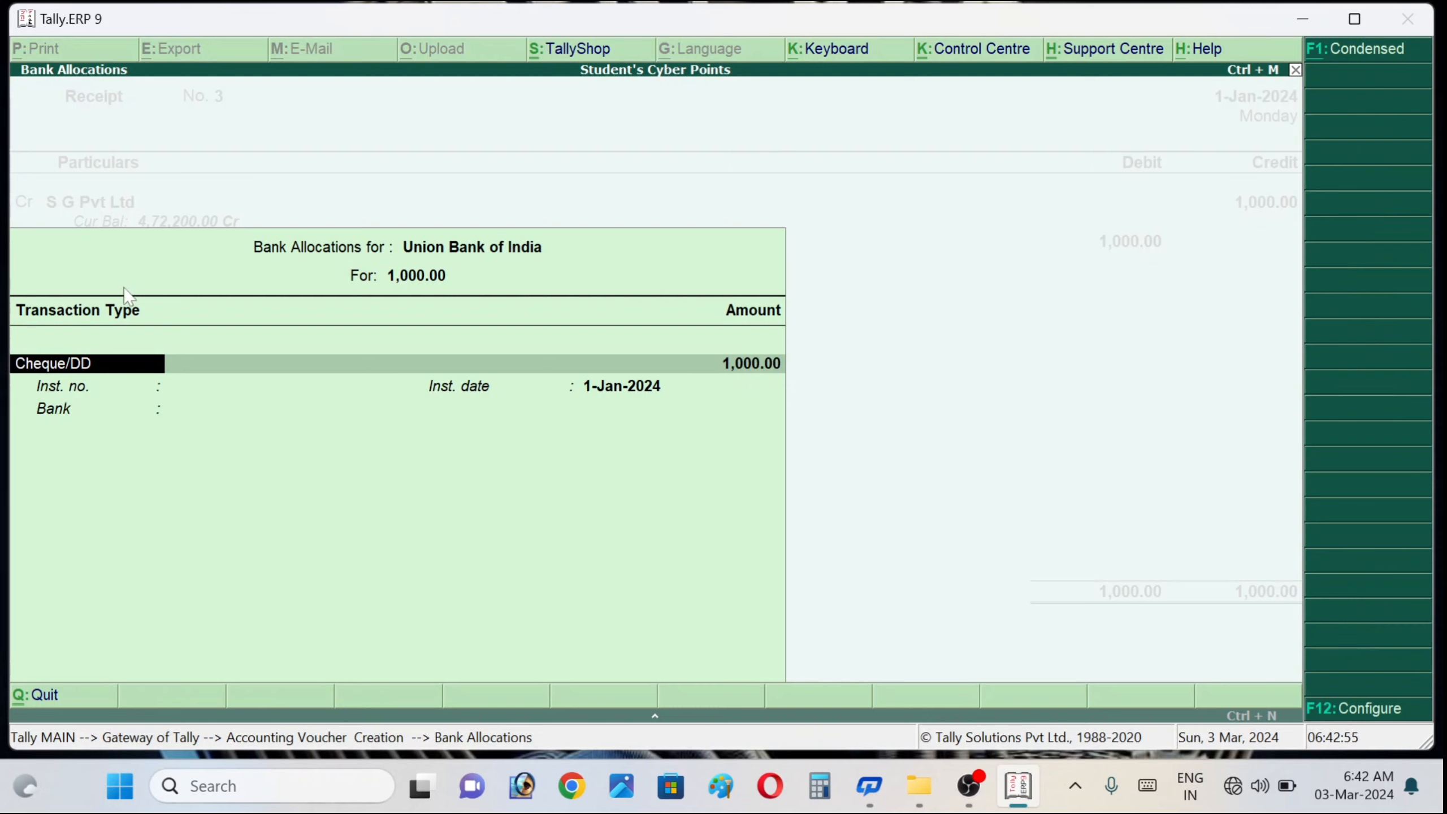
Allocate the 1,000 as Cheque/DD with instrument number gfgghghft6565655e44, keeping the instrument date 1-Jan-2024
{"action": "key", "text": "Return"}
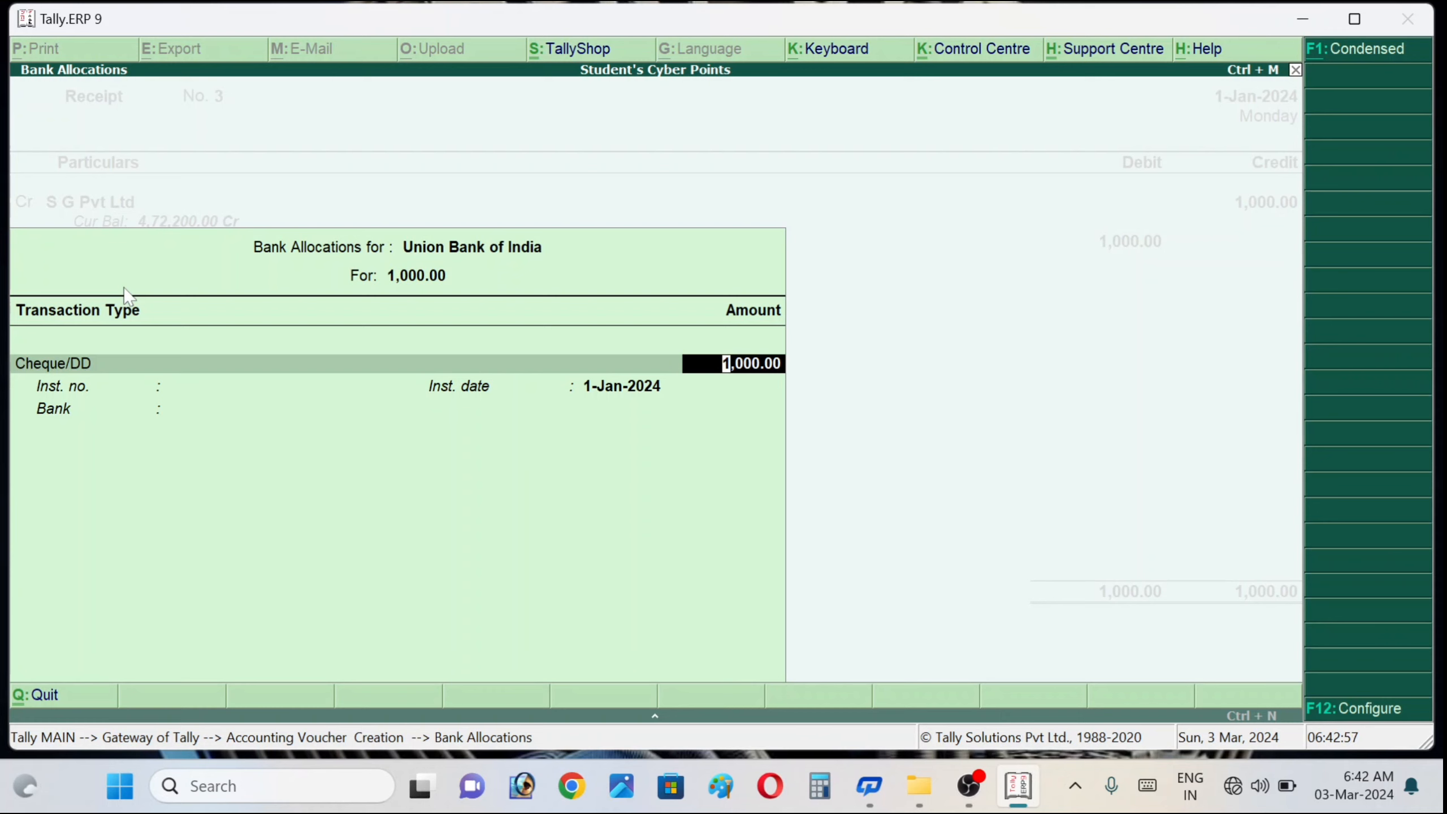
{"action": "key", "text": "Return"}
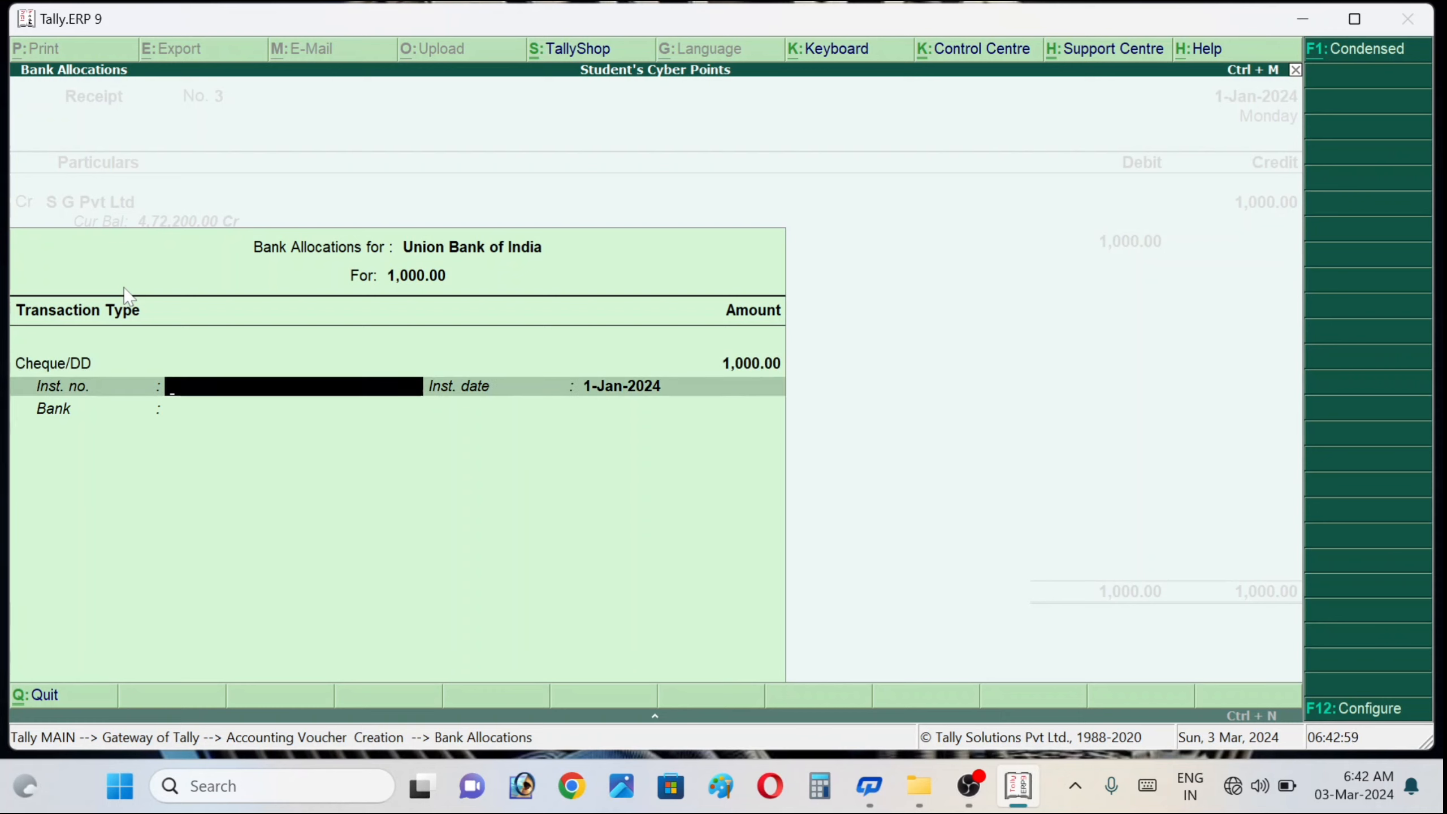
{"action": "type", "text": "gfgghghft"}
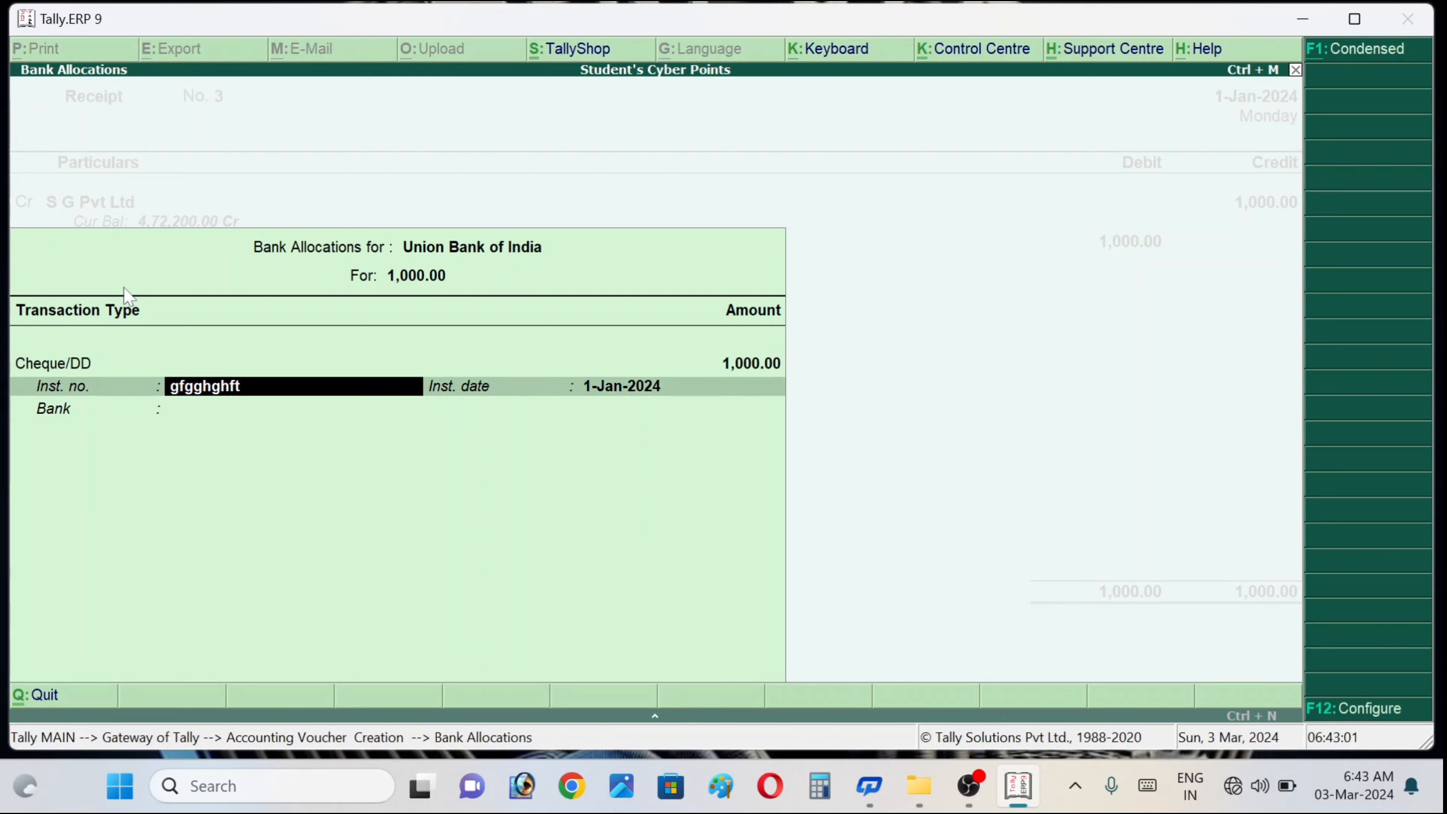
{"action": "type", "text": "6565655e44"}
{"action": "key", "text": "Return"}
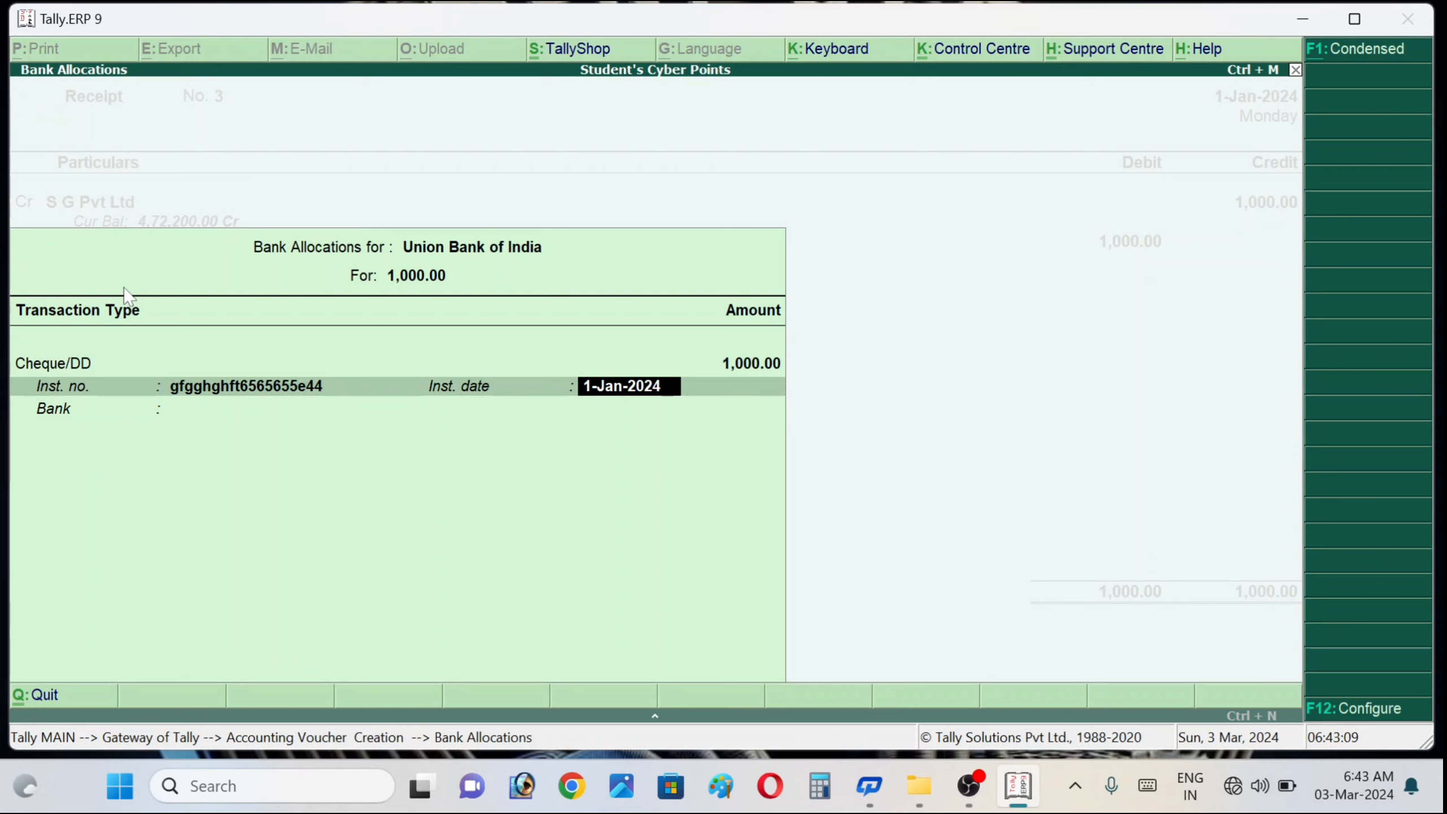
{"action": "key", "text": "Return"}
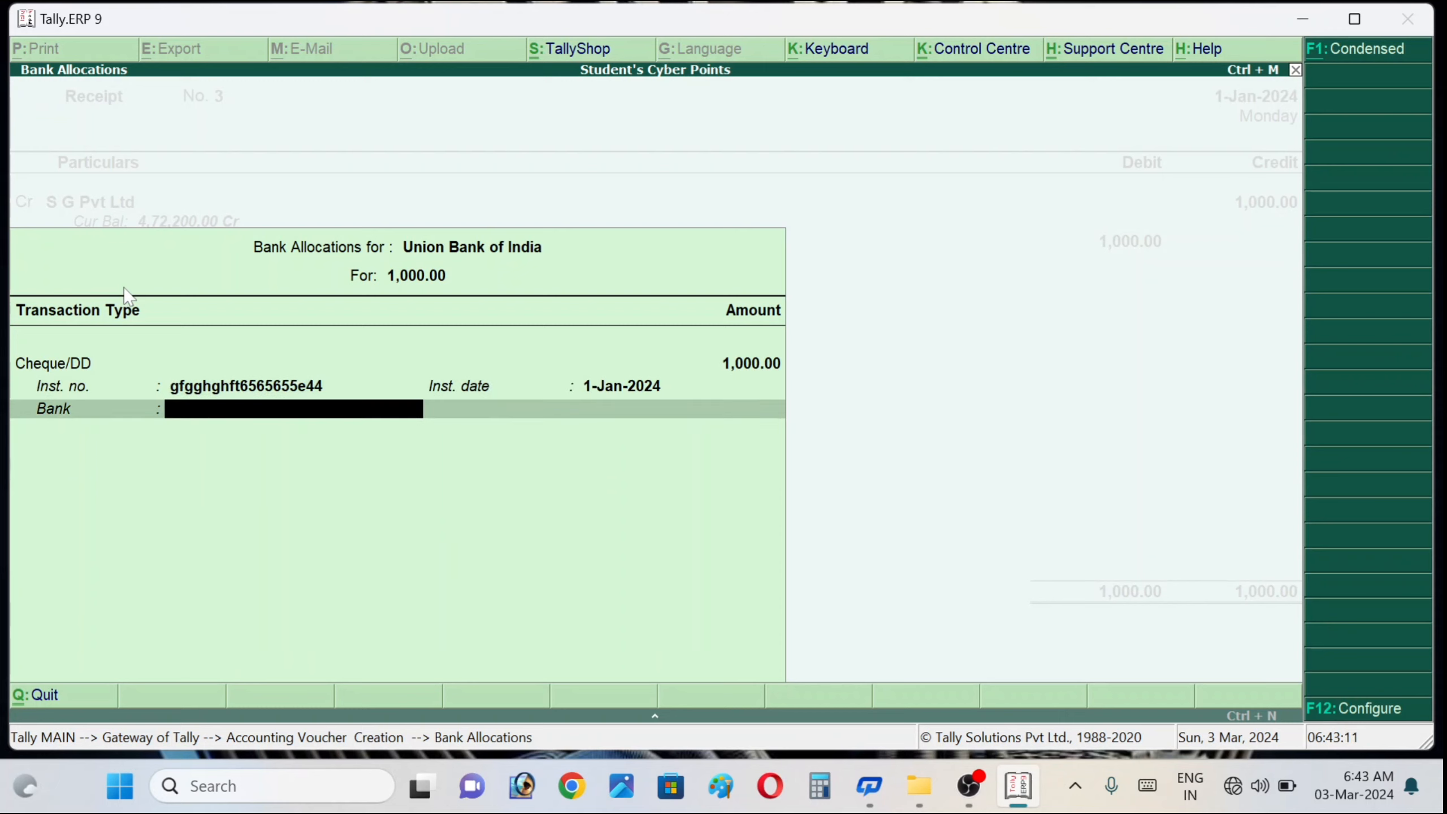
{"action": "key", "text": "Return"}
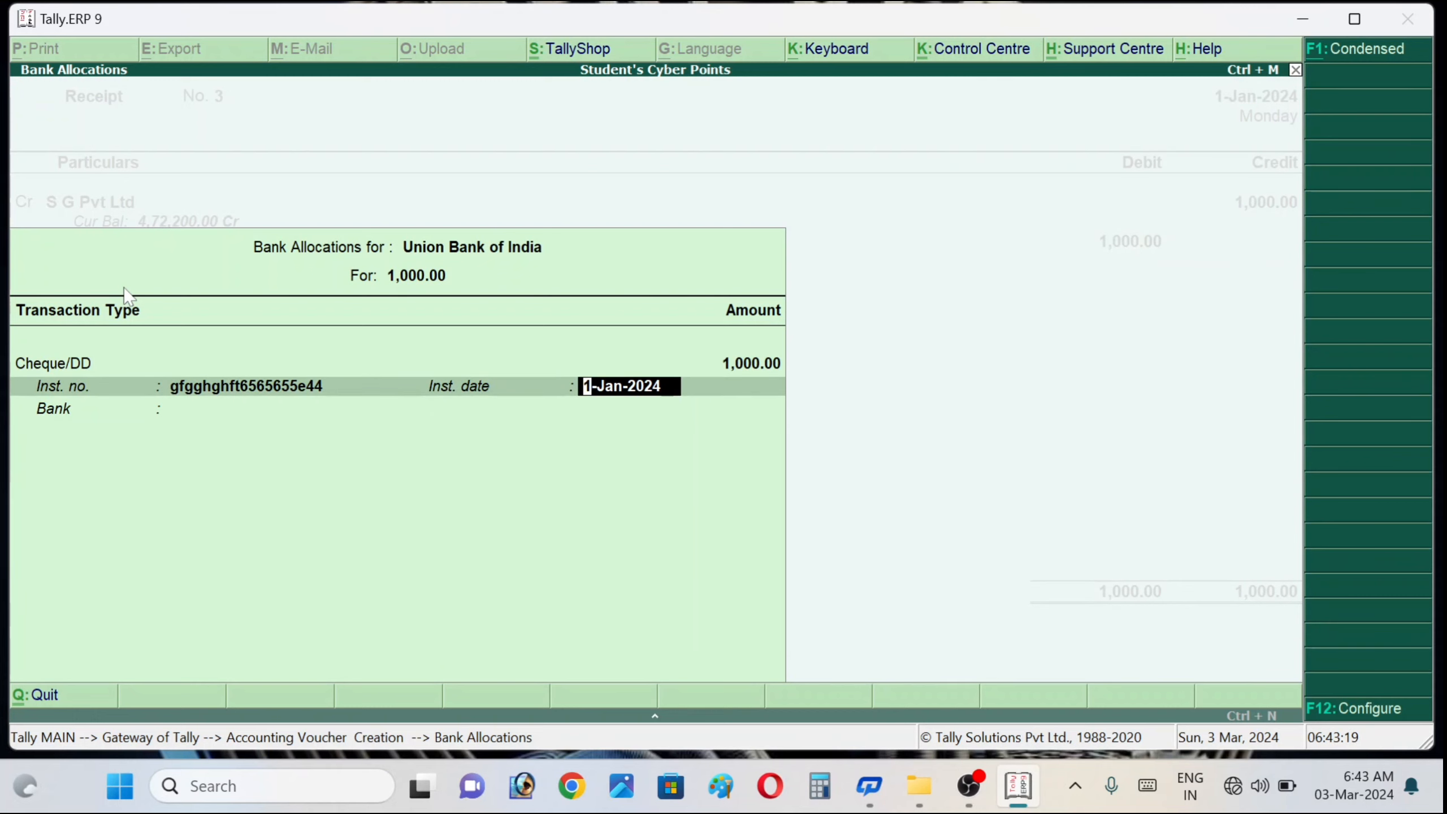
{"action": "key", "text": "Return"}
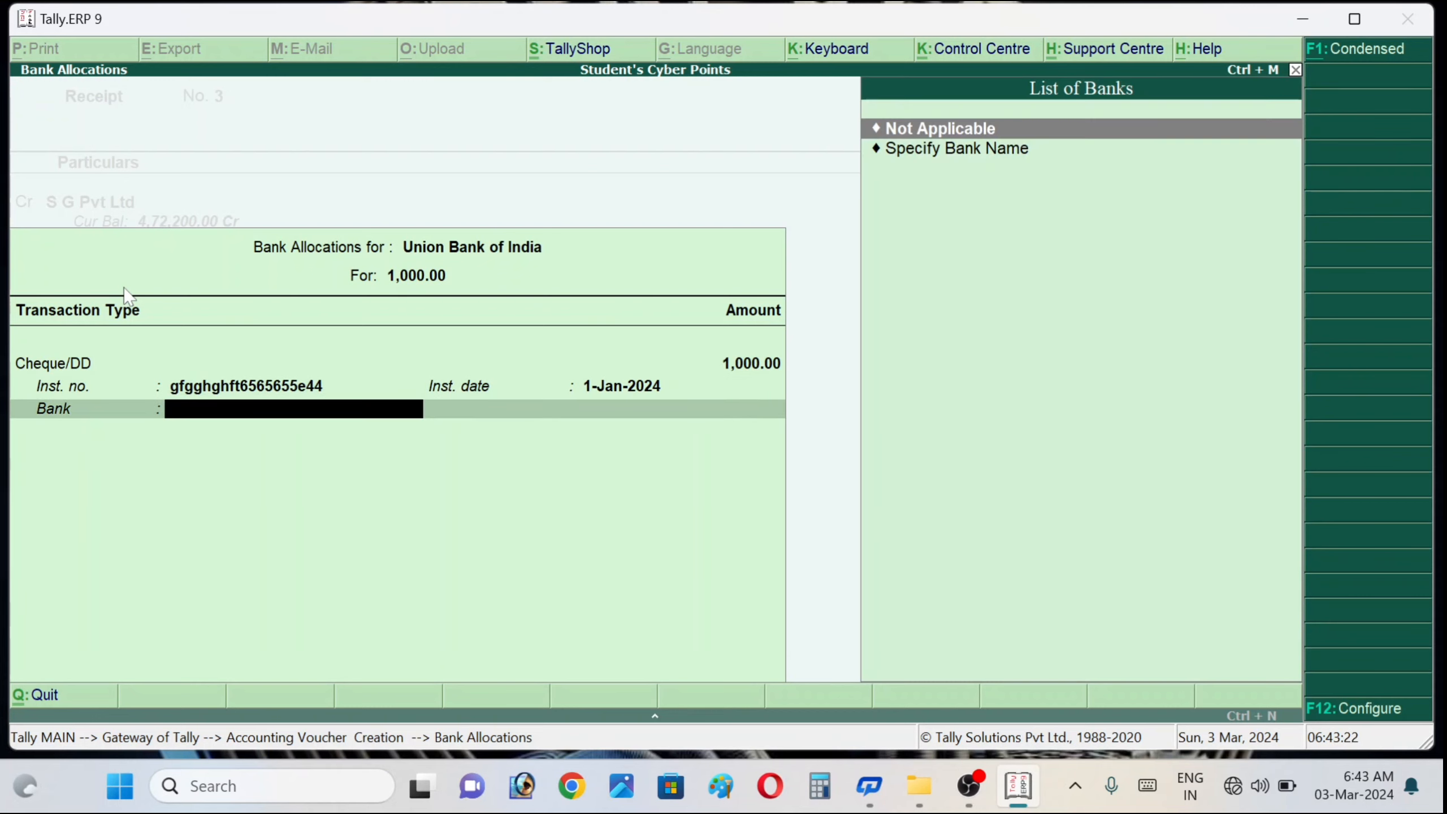
Specify Union Bank of India as the bank name in the cheque's bank allocation
{"action": "key", "text": "Down"}
{"action": "key", "text": "Return"}
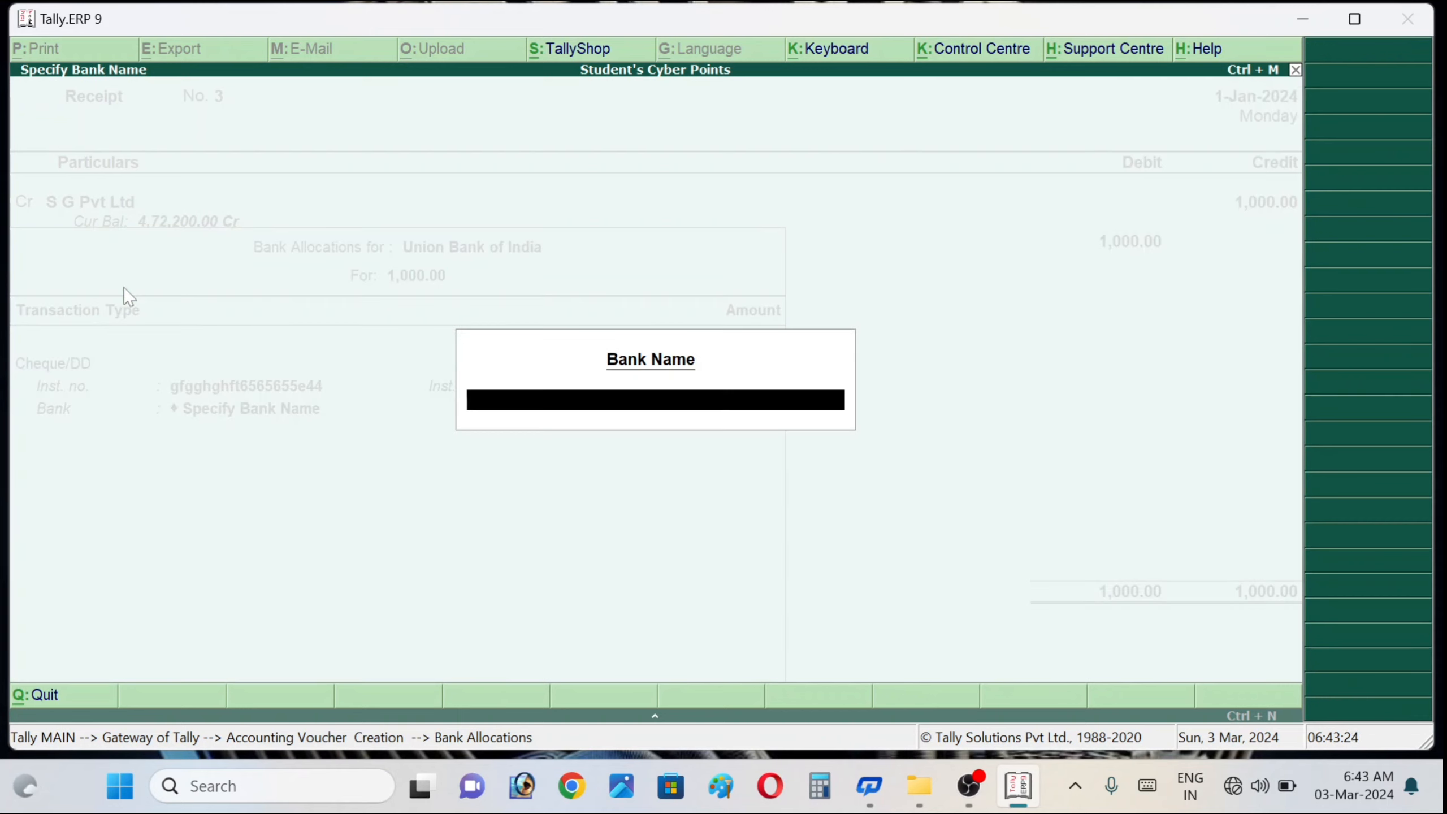
{"action": "type", "text": "Ub"}
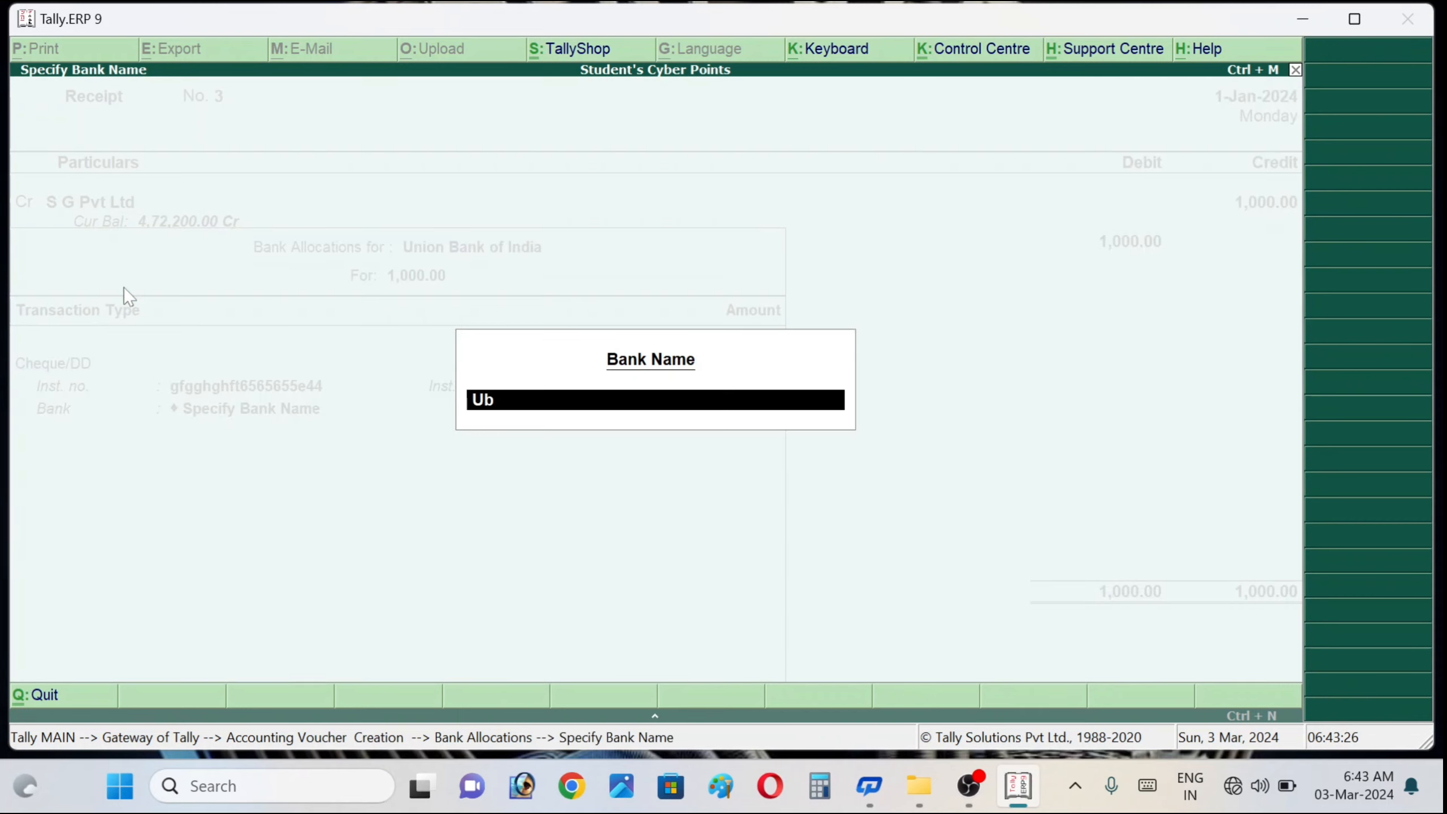
{"action": "key", "text": "BackSpace"}
{"action": "type", "text": "nion"}
{"action": "key", "text": "BackSpace"}
{"action": "type", "text": "n Ban"}
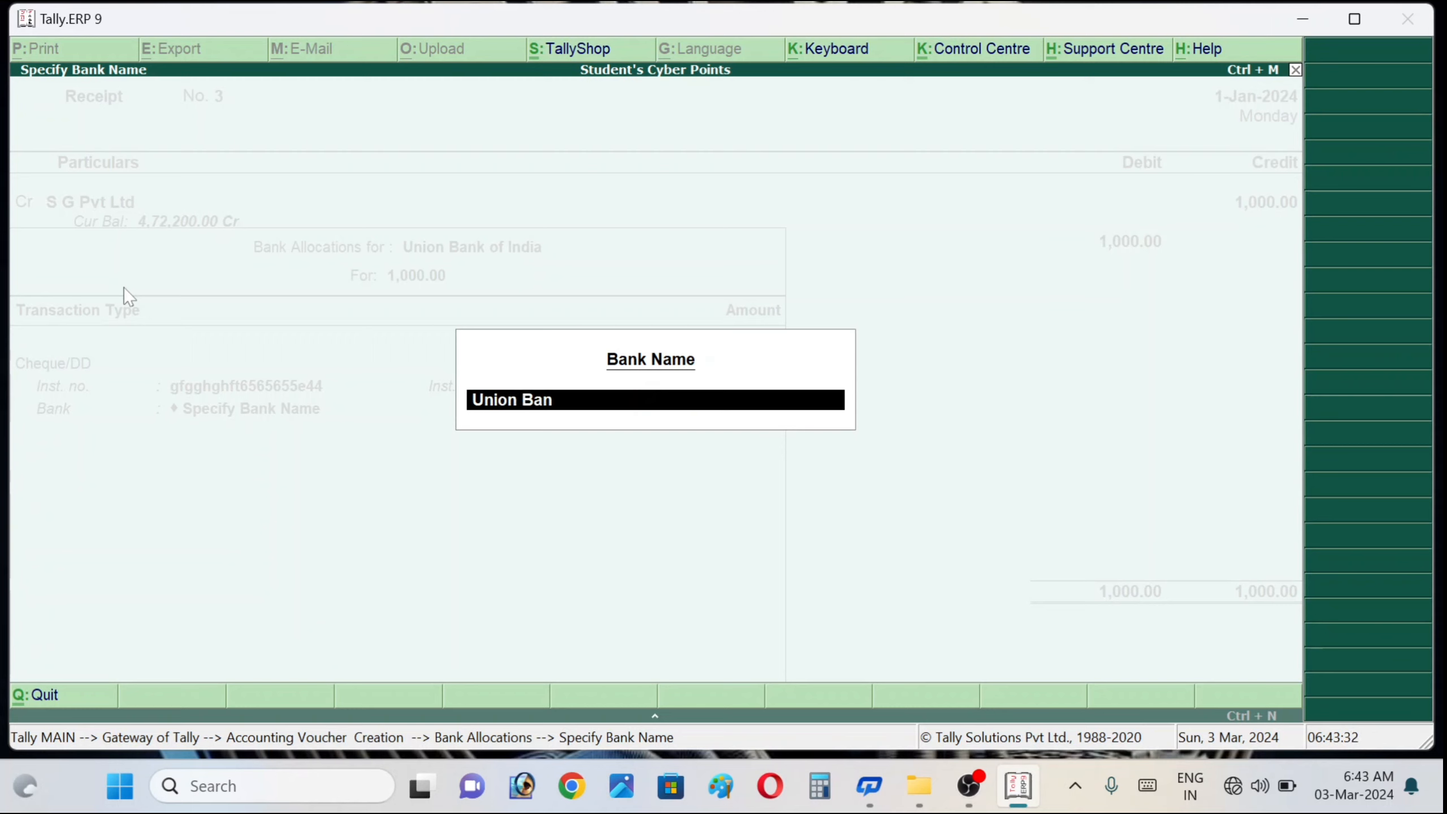
{"action": "type", "text": "k of India"}
{"action": "key", "text": "Return"}
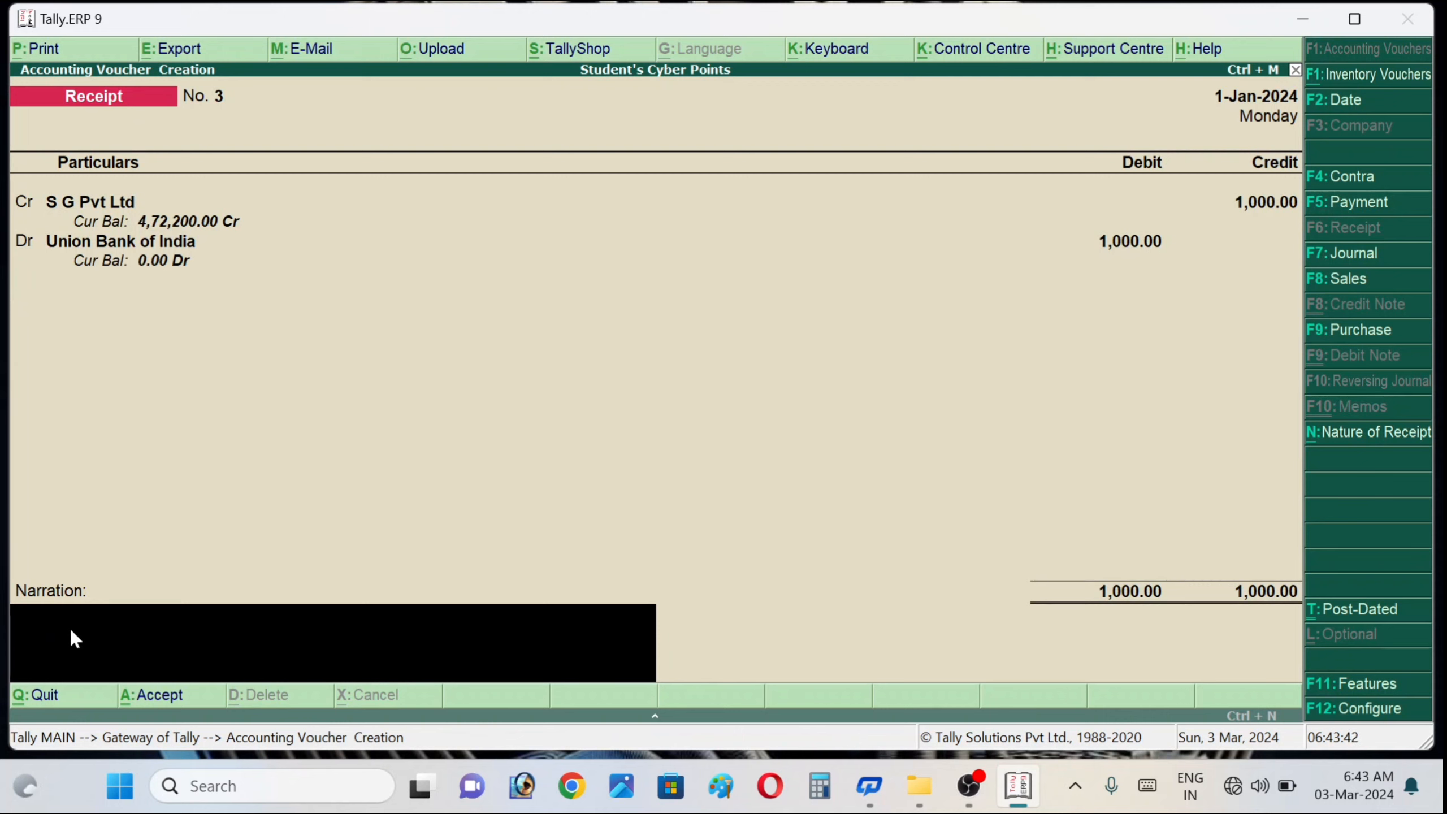
Enter the narration "1000 receipt from sg pvt ltd" and save the third receipt voucher
{"action": "type", "text": "1000 receipt from"}
{"action": "type", "text": "sg "}
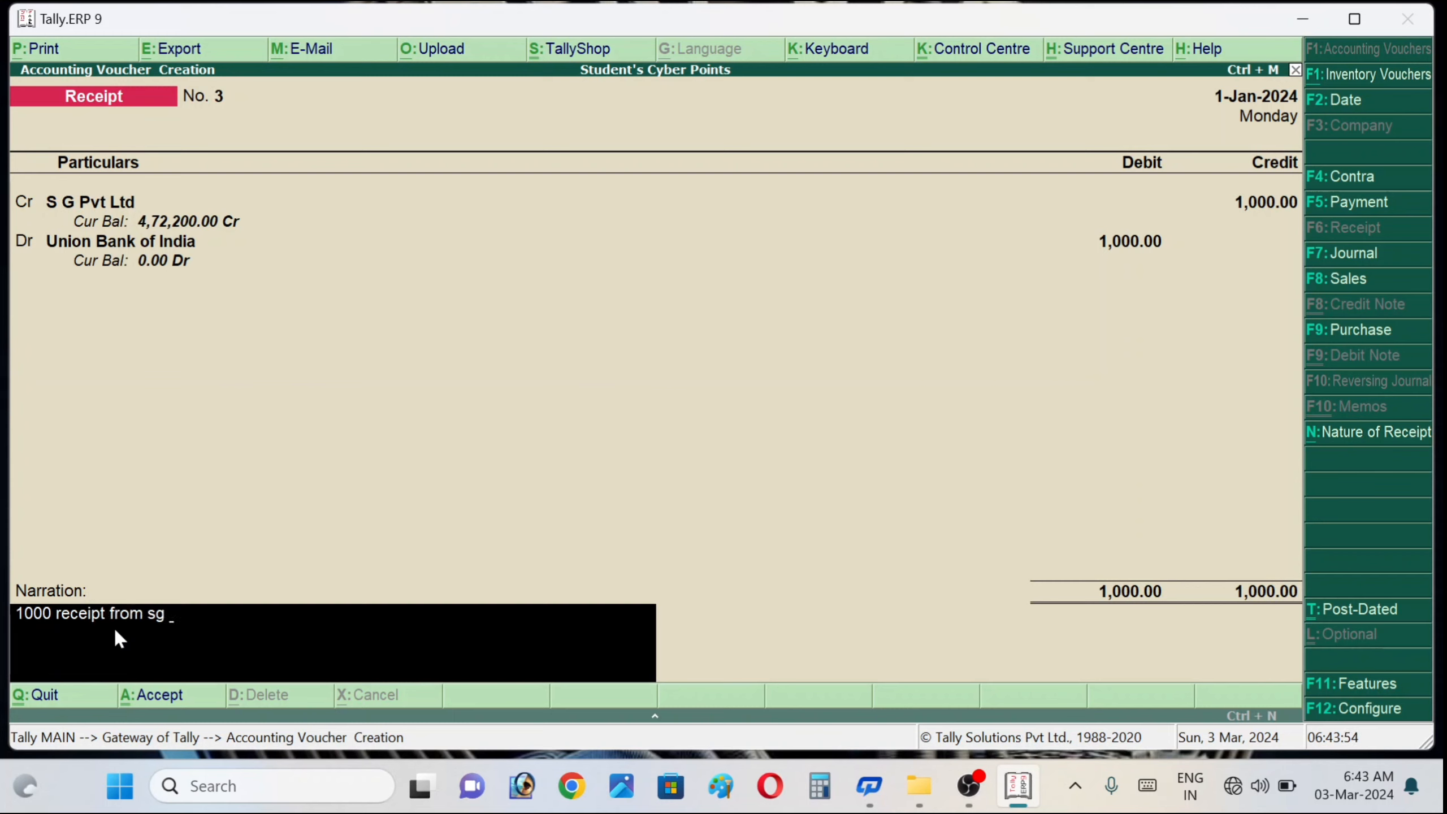
{"action": "type", "text": "pvt ltd"}
{"action": "key", "text": "Return"}
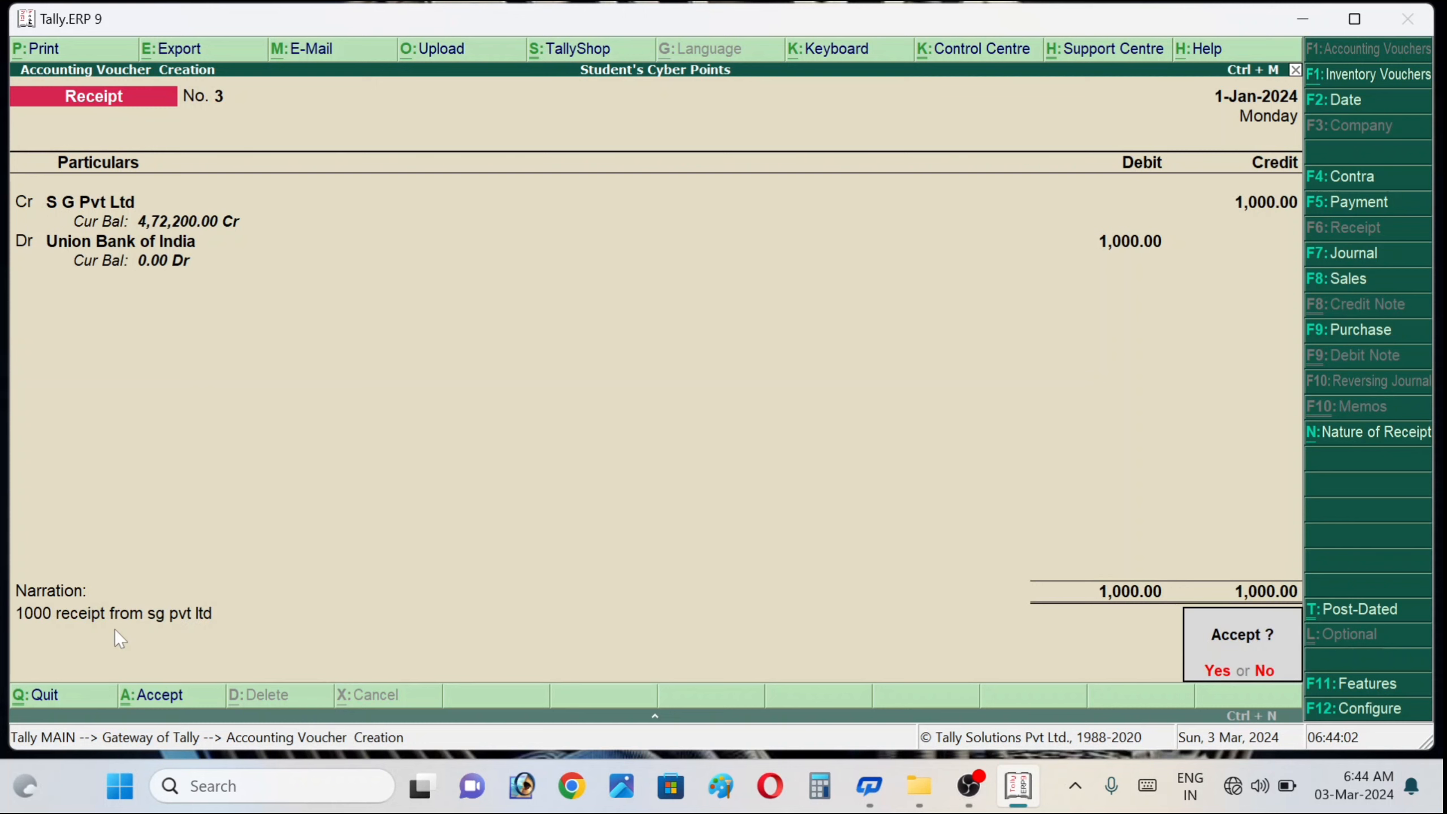
{"action": "key", "text": "Return"}
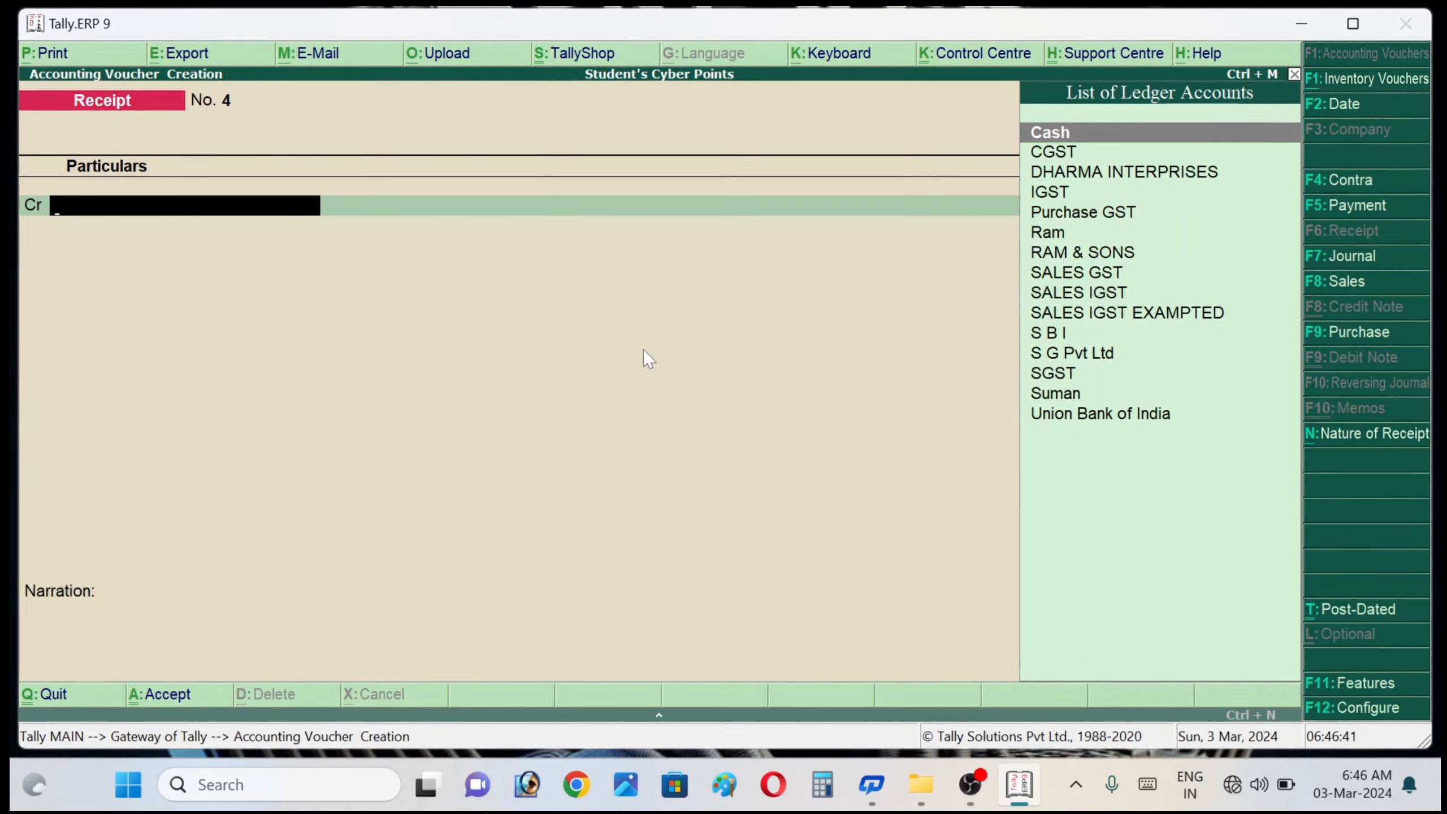
Choose the customer ledger listed directly above Union Bank of India as the credit ledger of the fourth receipt voucher
{"action": "key", "text": "Down"}
{"action": "key", "text": "Down"}
{"action": "key", "text": "Down"}
{"action": "key", "text": "Down"}
{"action": "key", "text": "Down"}
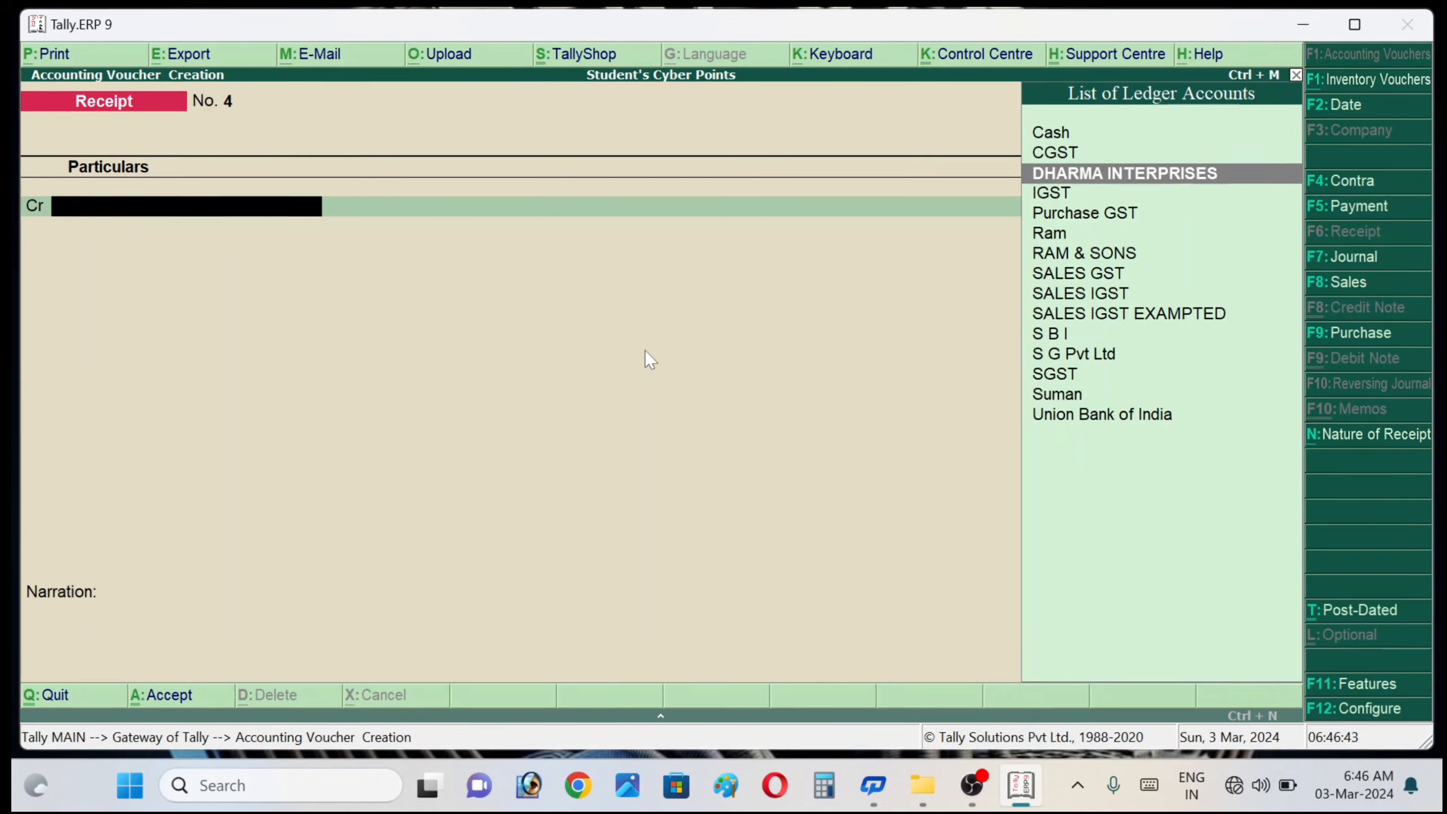
{"action": "key", "text": "Down"}
{"action": "key", "text": "Down"}
{"action": "key", "text": "Down"}
{"action": "key", "text": "Down"}
{"action": "key", "text": "Down"}
{"action": "key", "text": "Down"}
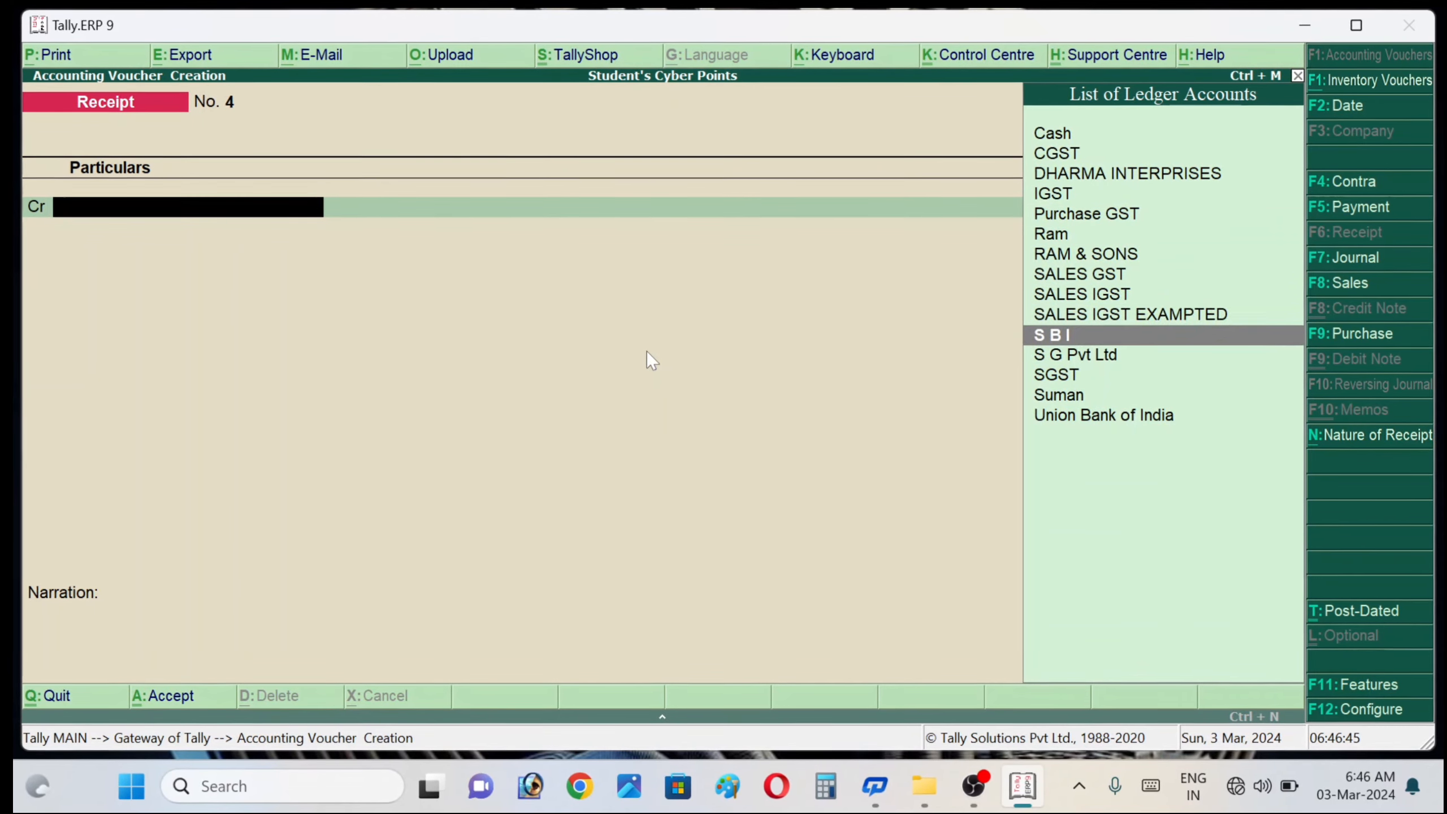
{"action": "key", "text": "Down"}
{"action": "key", "text": "Down"}
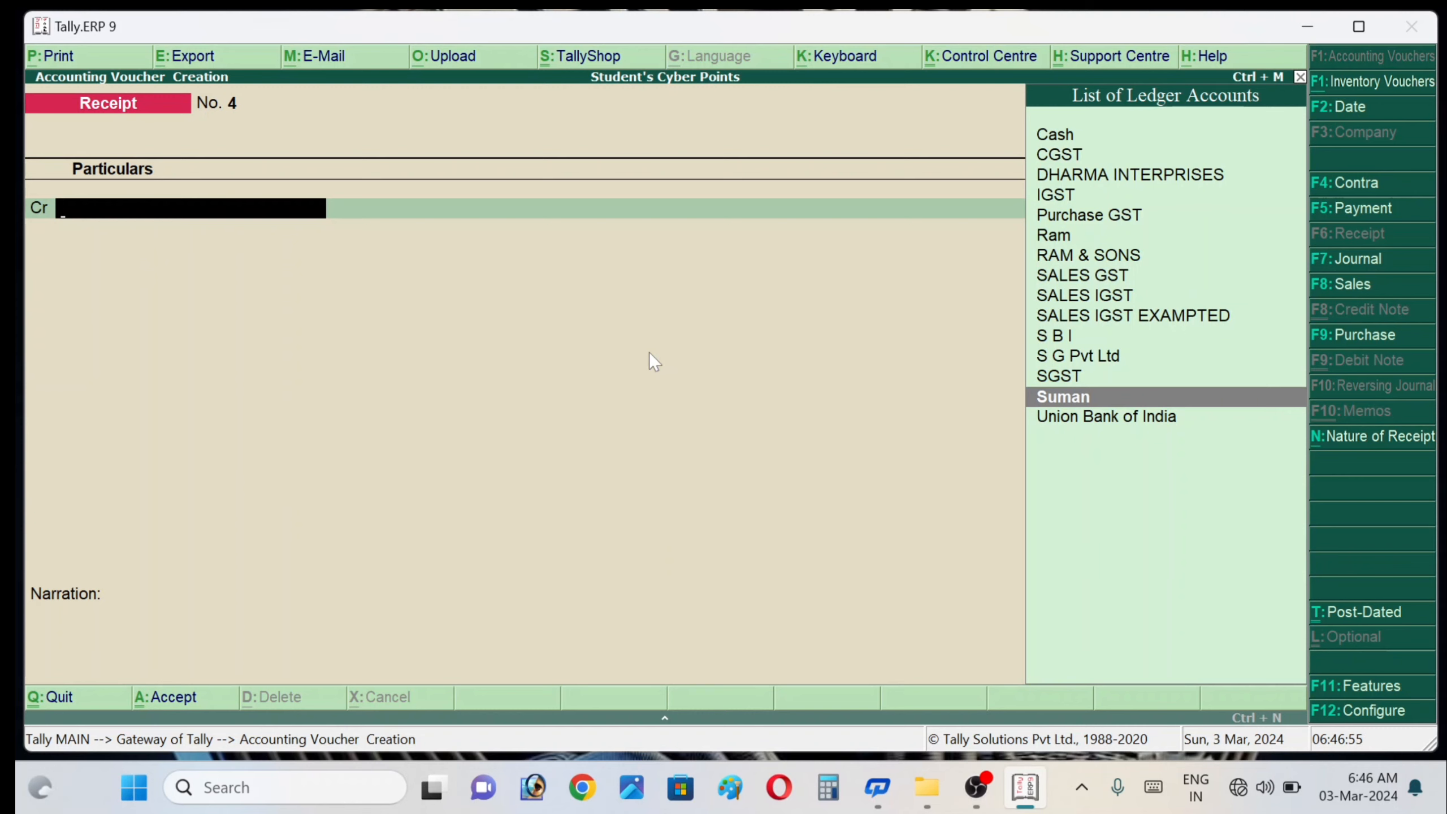
{"action": "key", "text": "Return"}
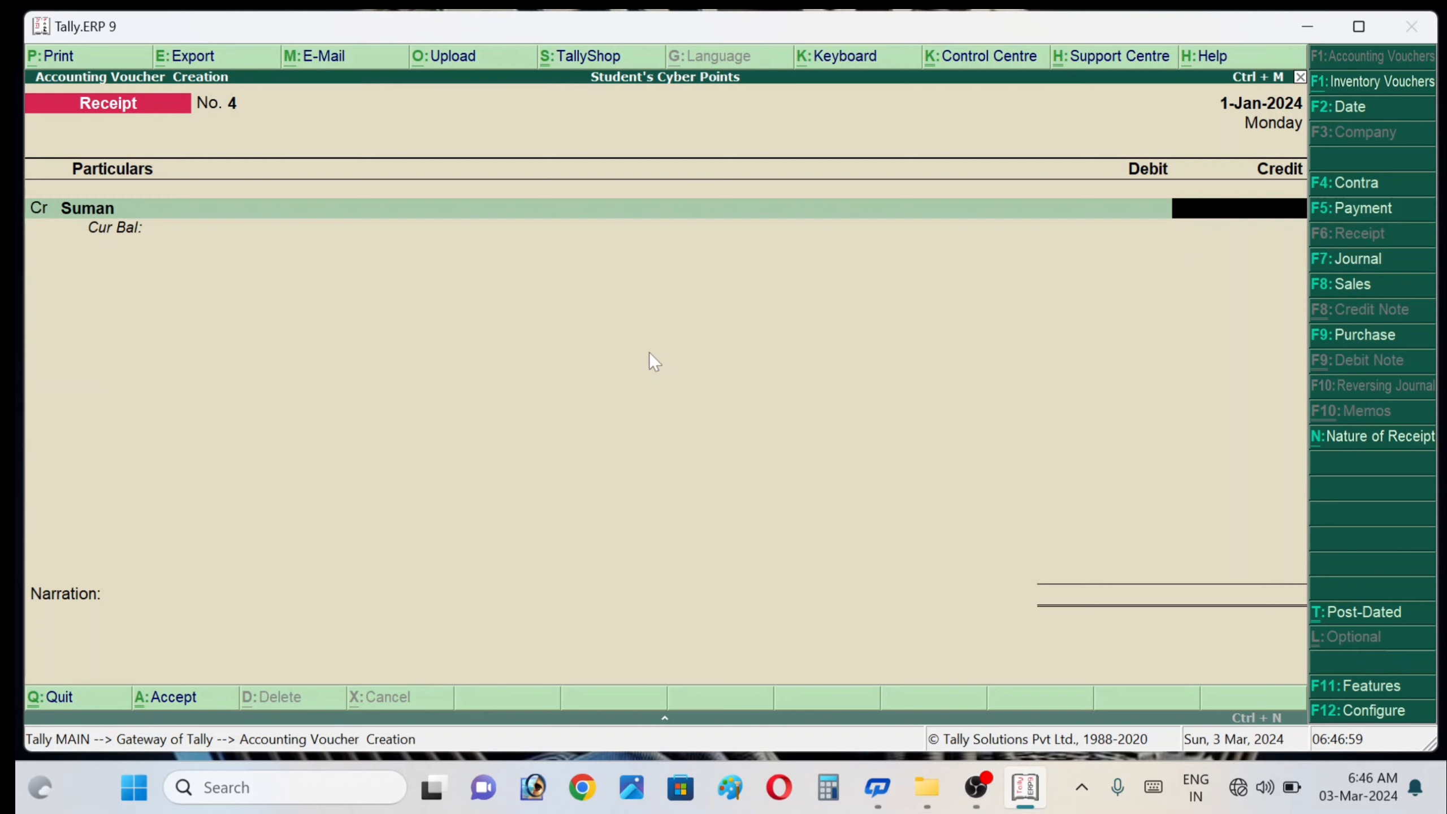
Enter a credit amount of 15,000 for this customer and allocate it in full as On Account
{"action": "type", "text": "15,000"}
{"action": "key", "text": "Return"}
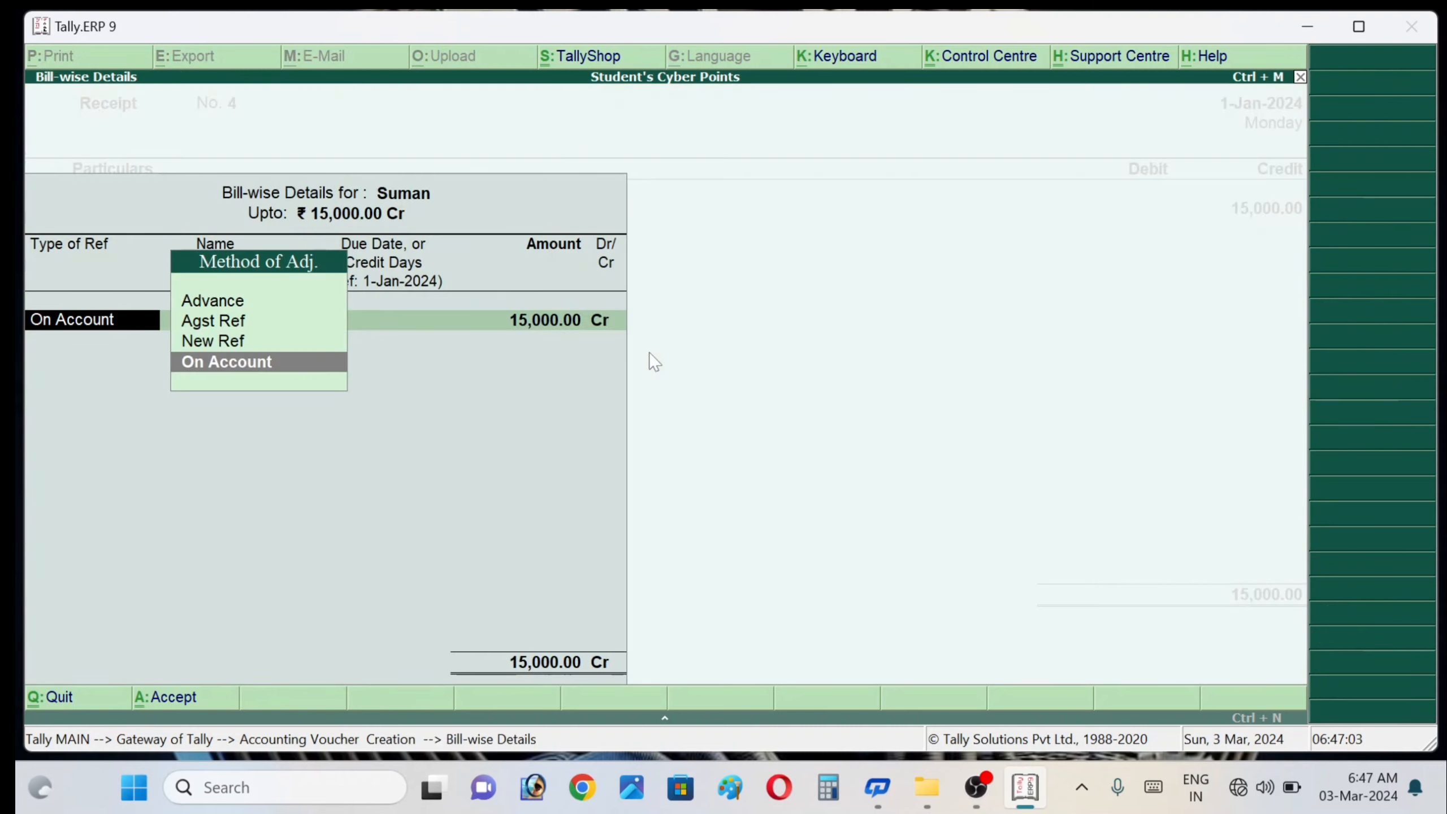
{"action": "key", "text": "Return"}
{"action": "key", "text": "Return"}
{"action": "key", "text": "Return"}
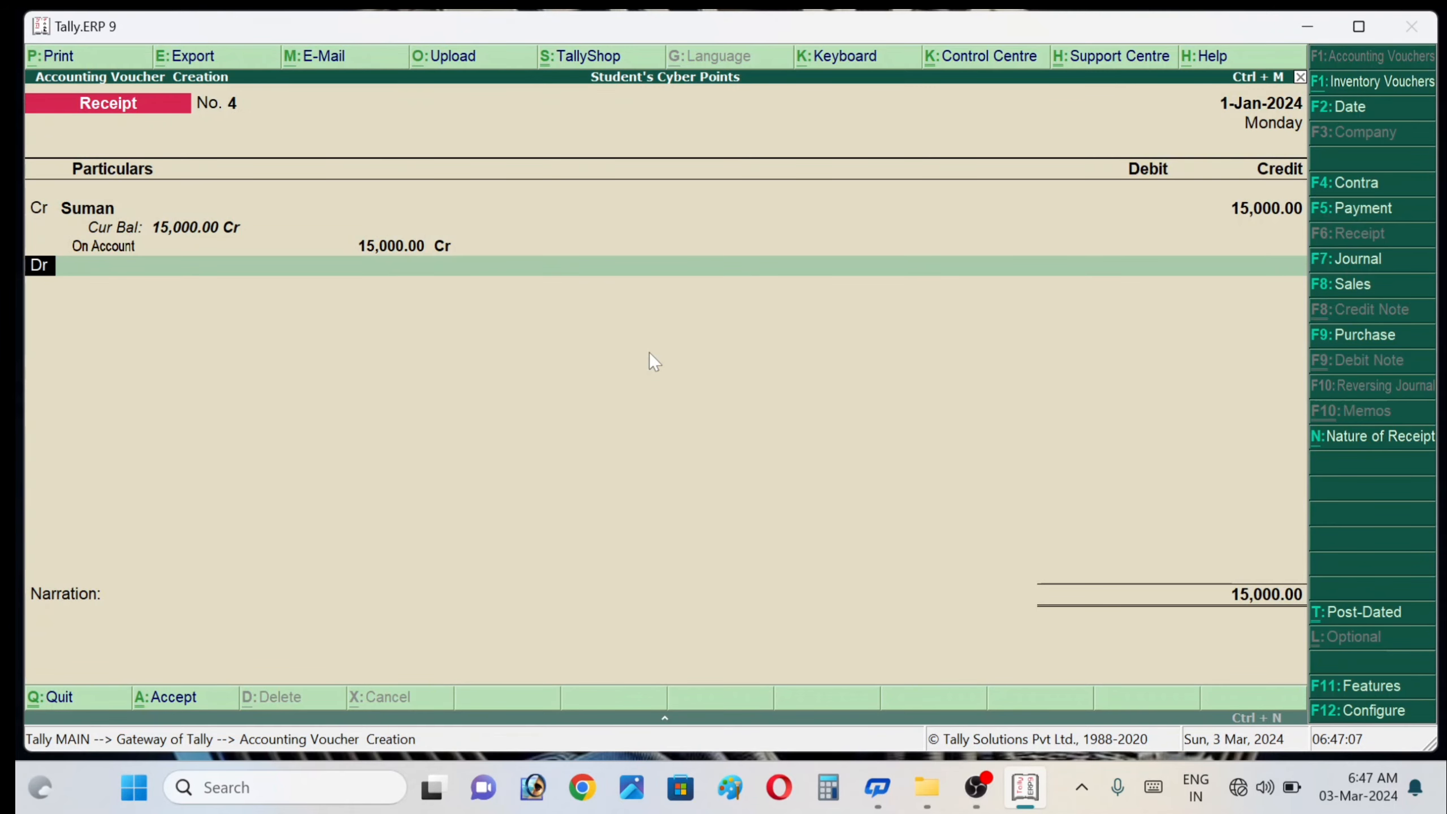
Add Cash as the first debit ledger of the fourth receipt voucher with an amount of 5,000
{"action": "key", "text": "Return"}
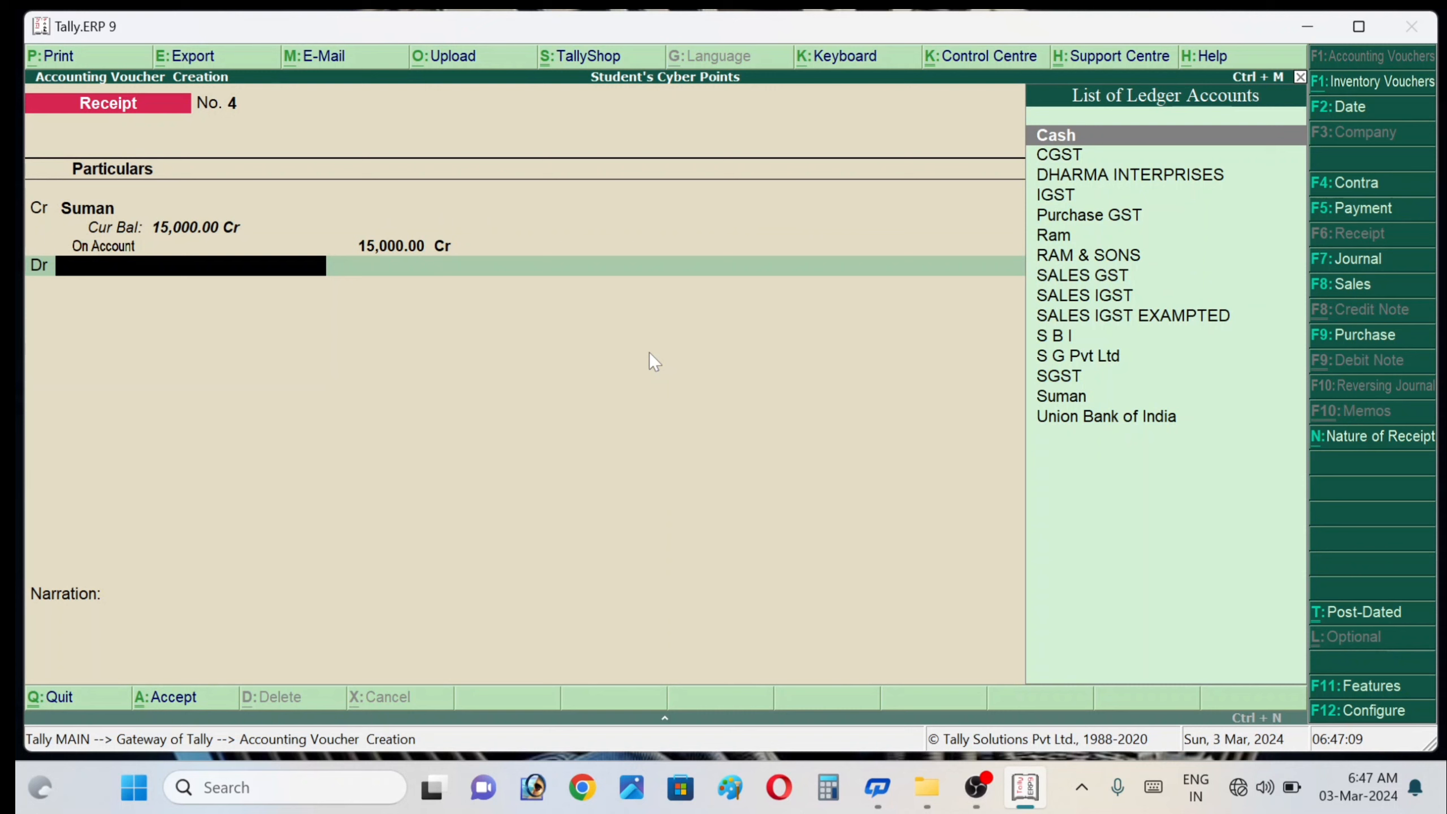
{"action": "key", "text": "Return"}
{"action": "type", "text": "5000"}
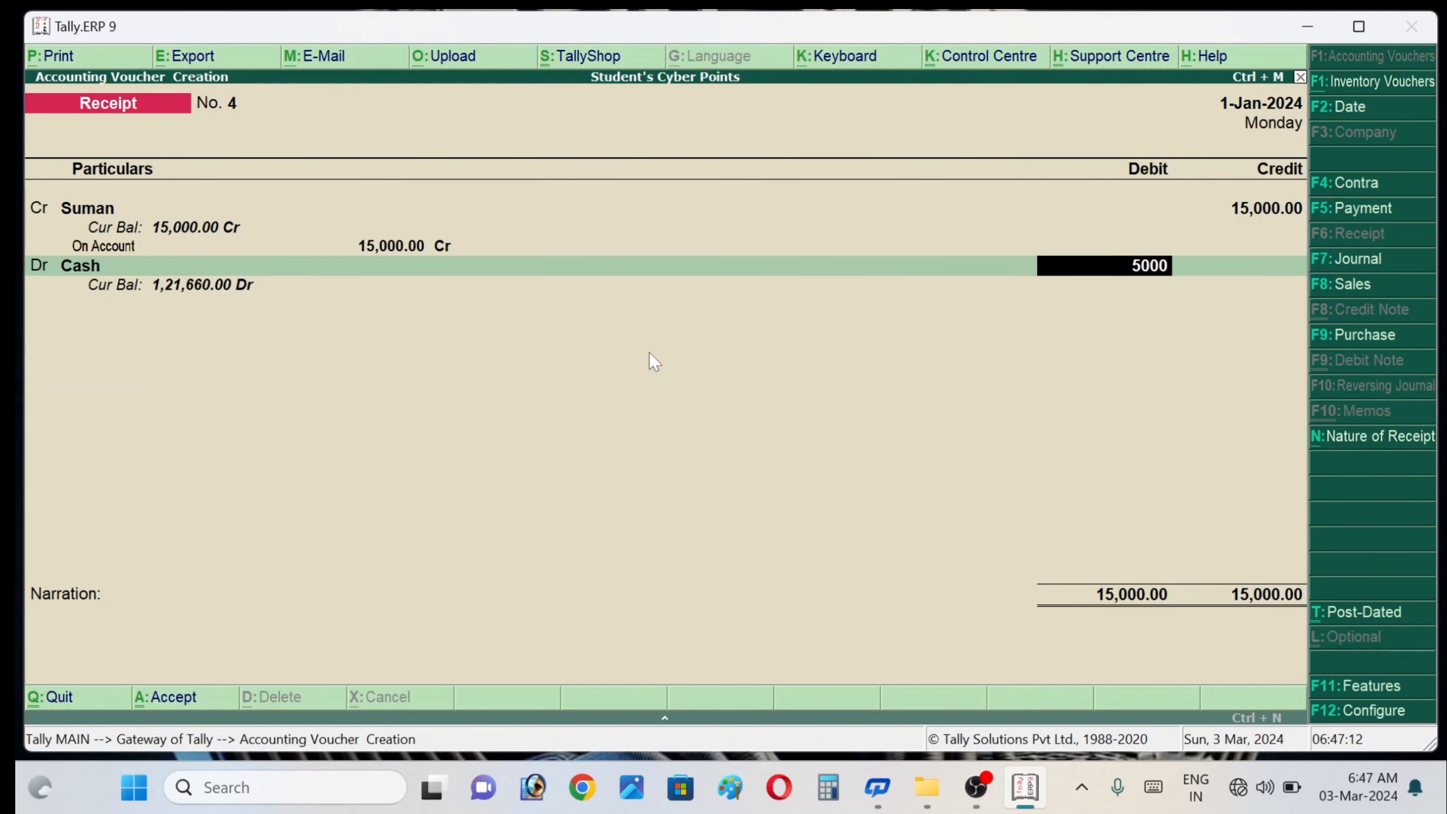
{"action": "key", "text": "Return"}
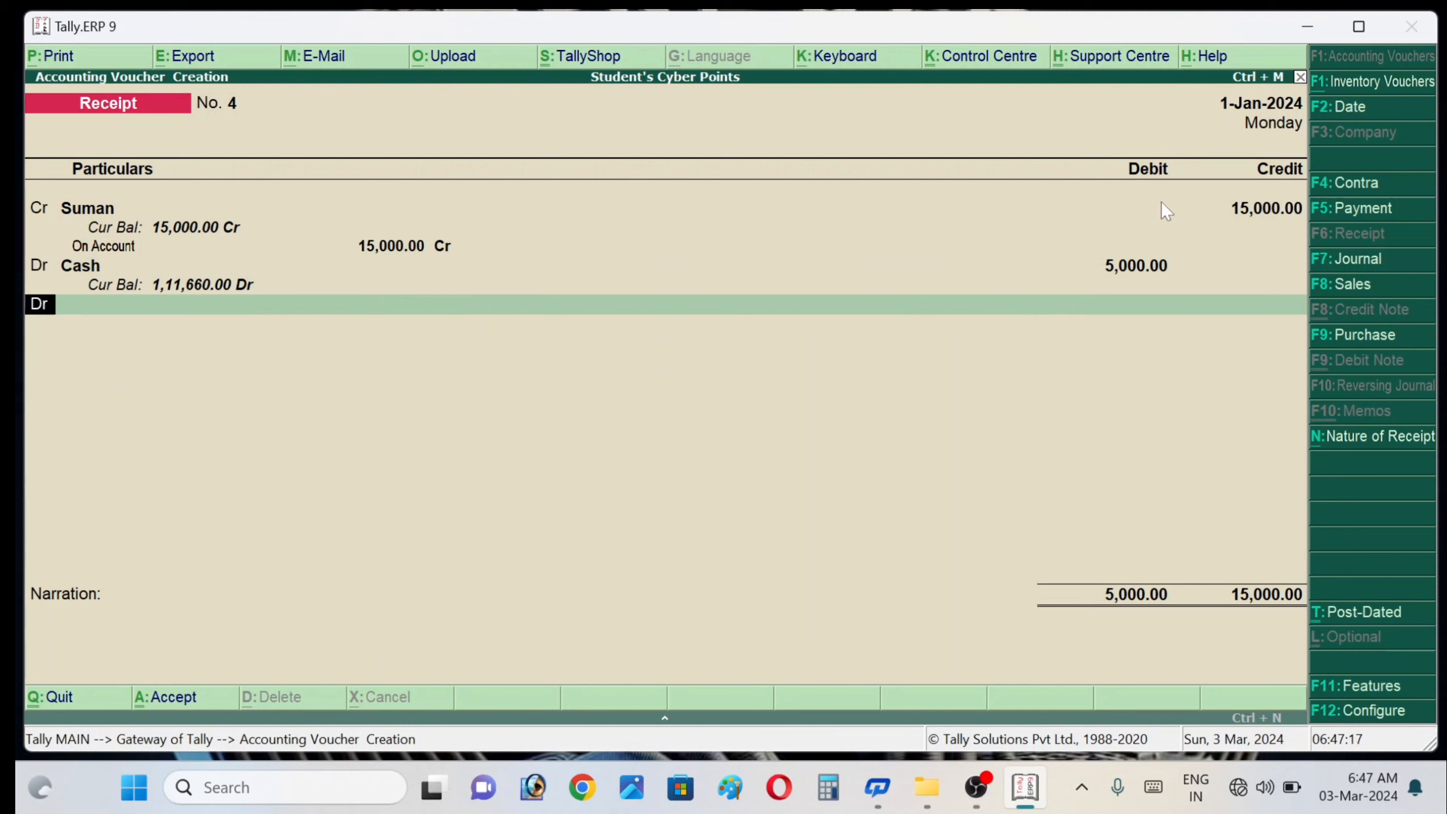
Change the Cash debit amount to 15,000 and set it back to 5,000
{"action": "left_click", "coordinate": [1127, 277]}
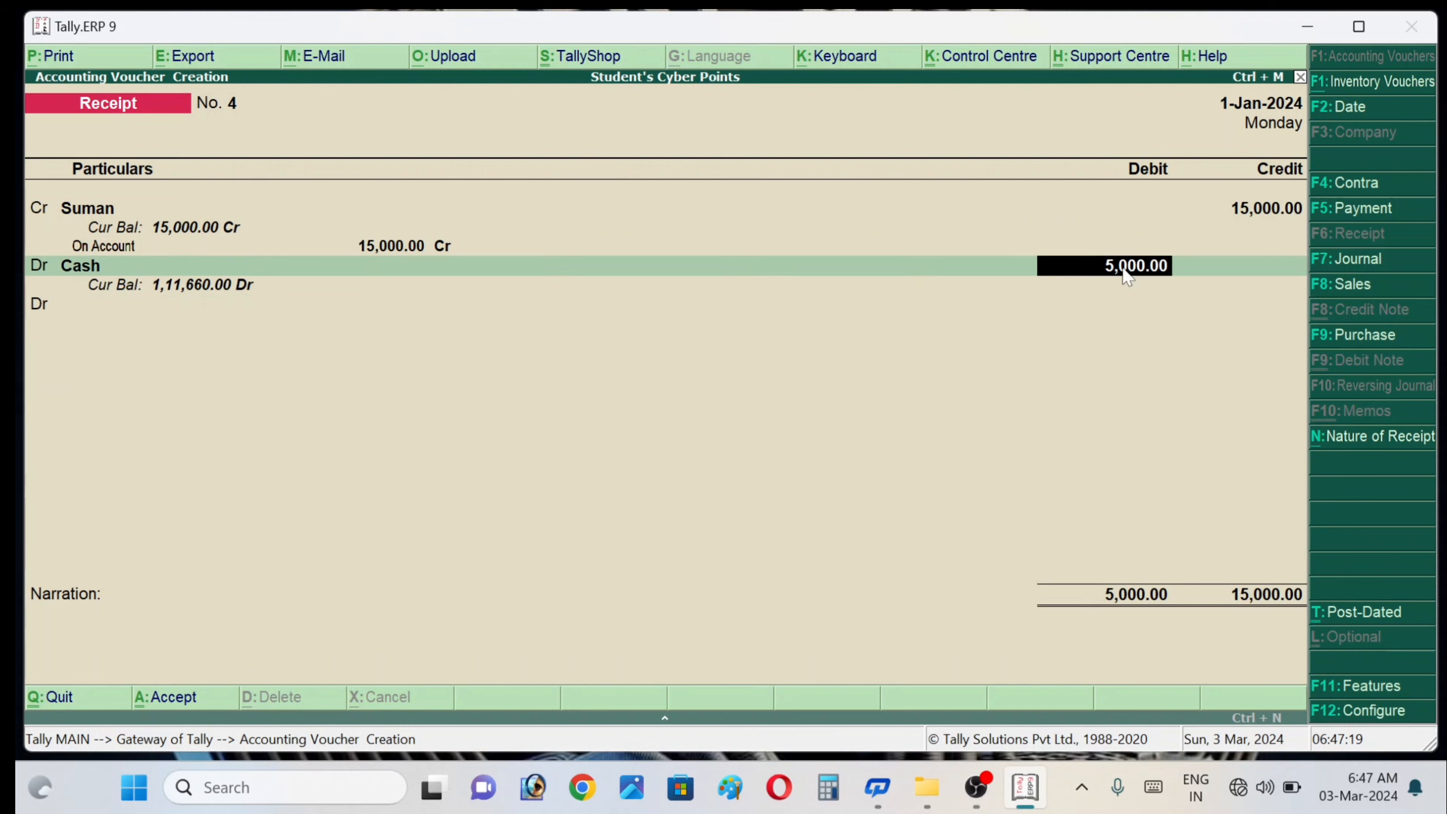
{"action": "type", "text": "15,"}
{"action": "type", "text": "000"}
{"action": "key", "text": "Return"}
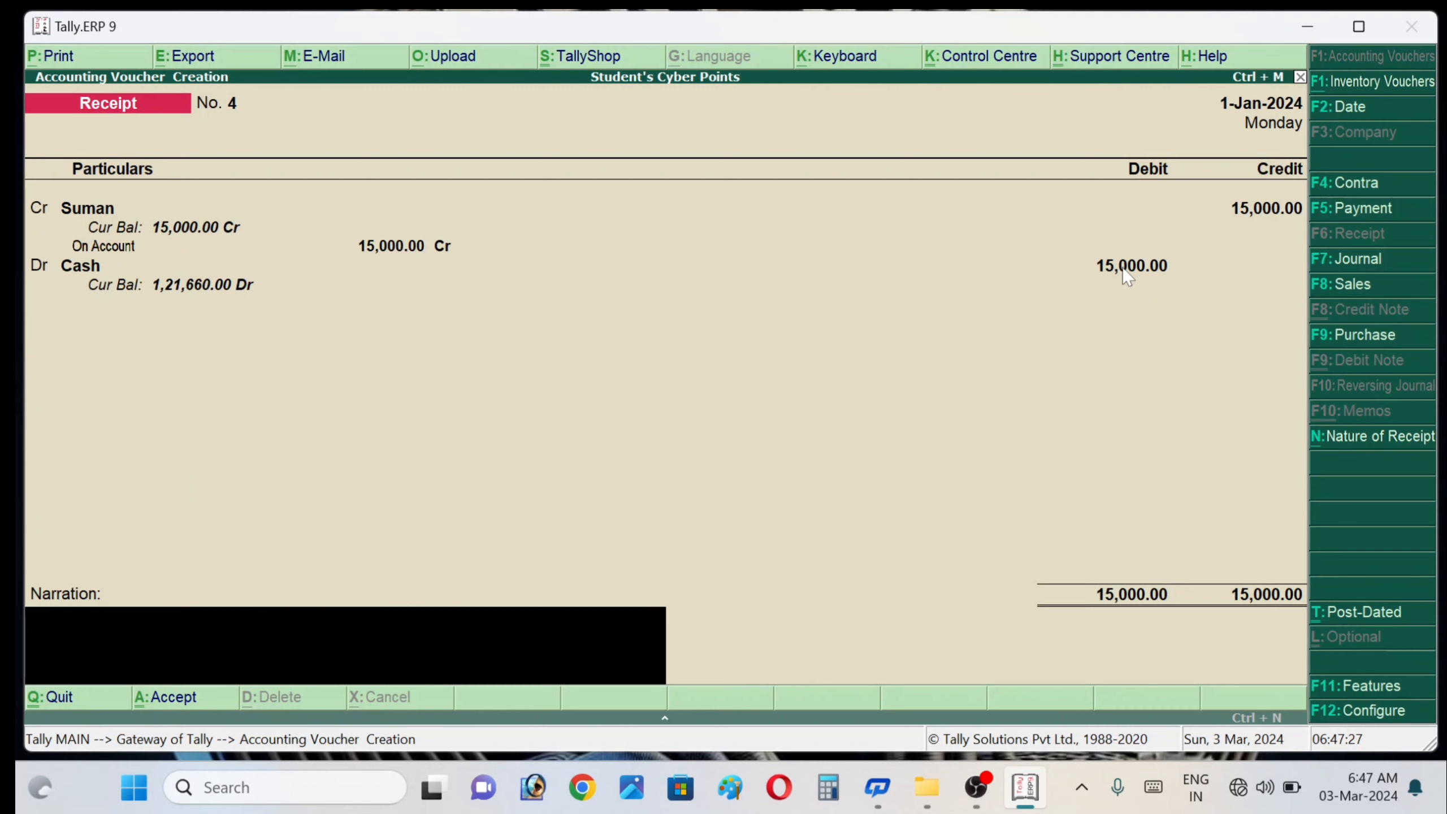
{"action": "left_click", "coordinate": [1125, 273]}
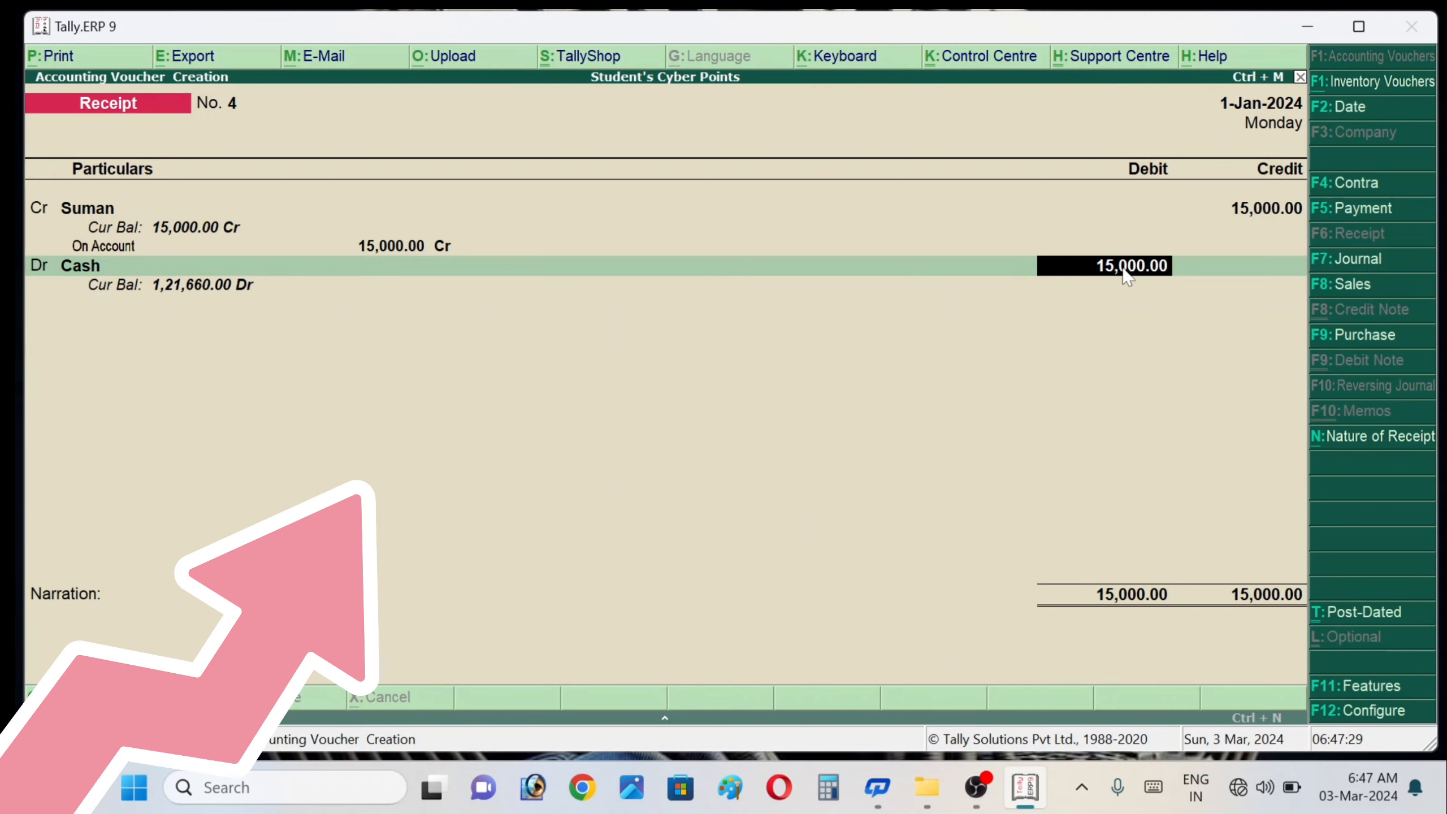
{"action": "type", "text": "5000"}
{"action": "key", "text": "Return"}
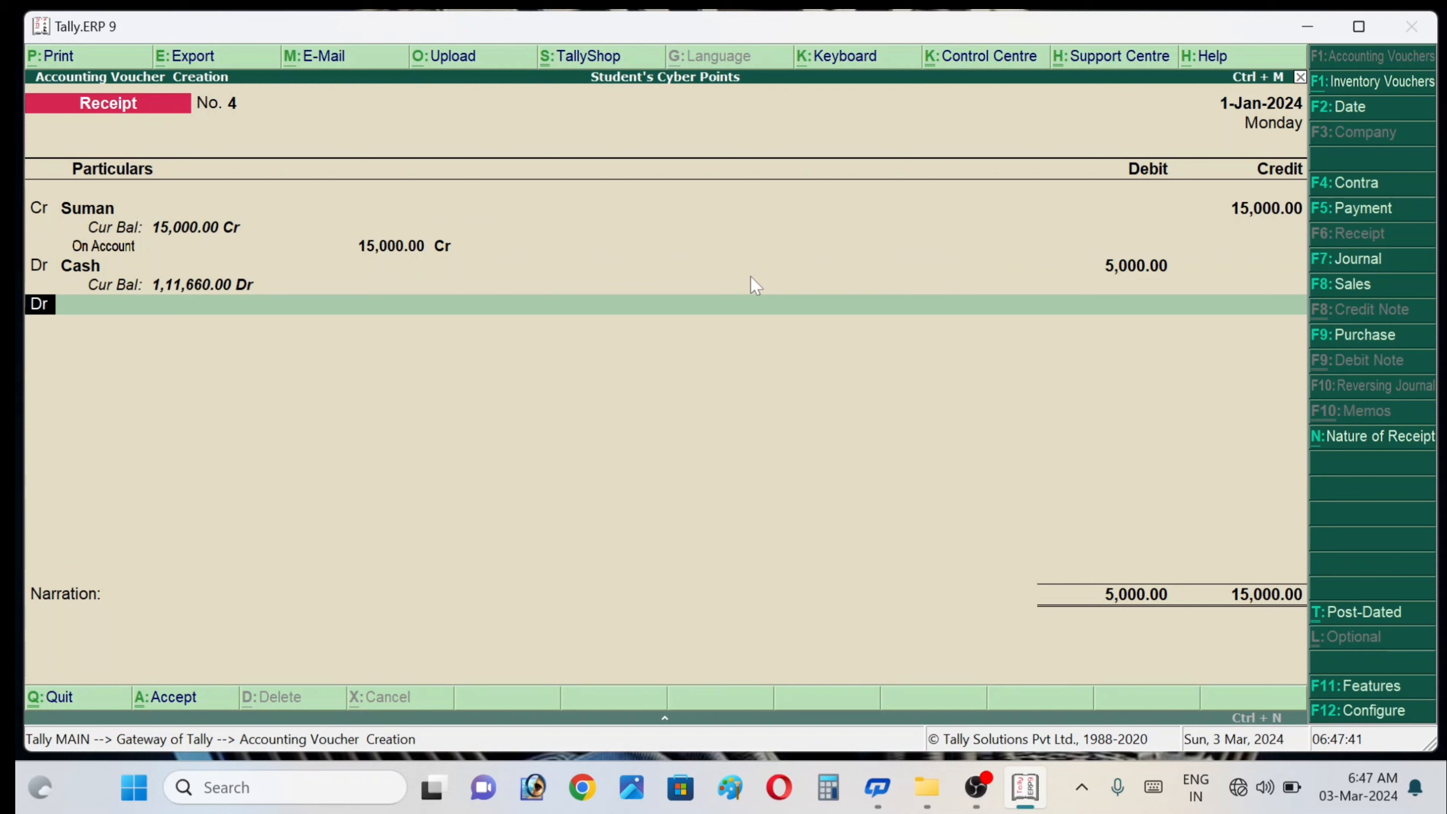
Choose S B I as the second debit ledger of the fourth receipt voucher
{"action": "key", "text": "Return"}
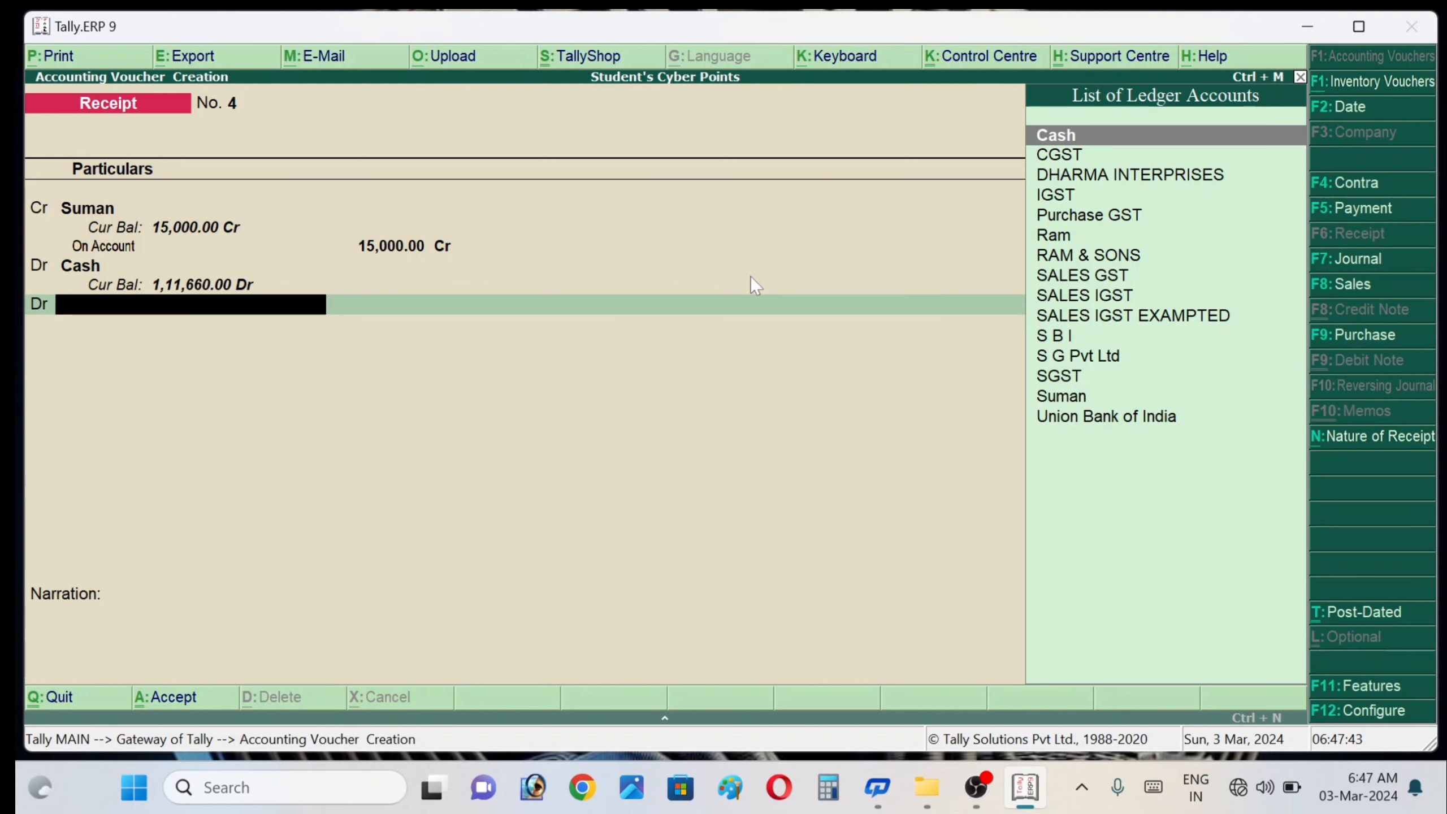
{"action": "key", "text": "Down"}
{"action": "key", "text": "Down"}
{"action": "key", "text": "Down"}
{"action": "key", "text": "Down"}
{"action": "key", "text": "Down"}
{"action": "key", "text": "Down"}
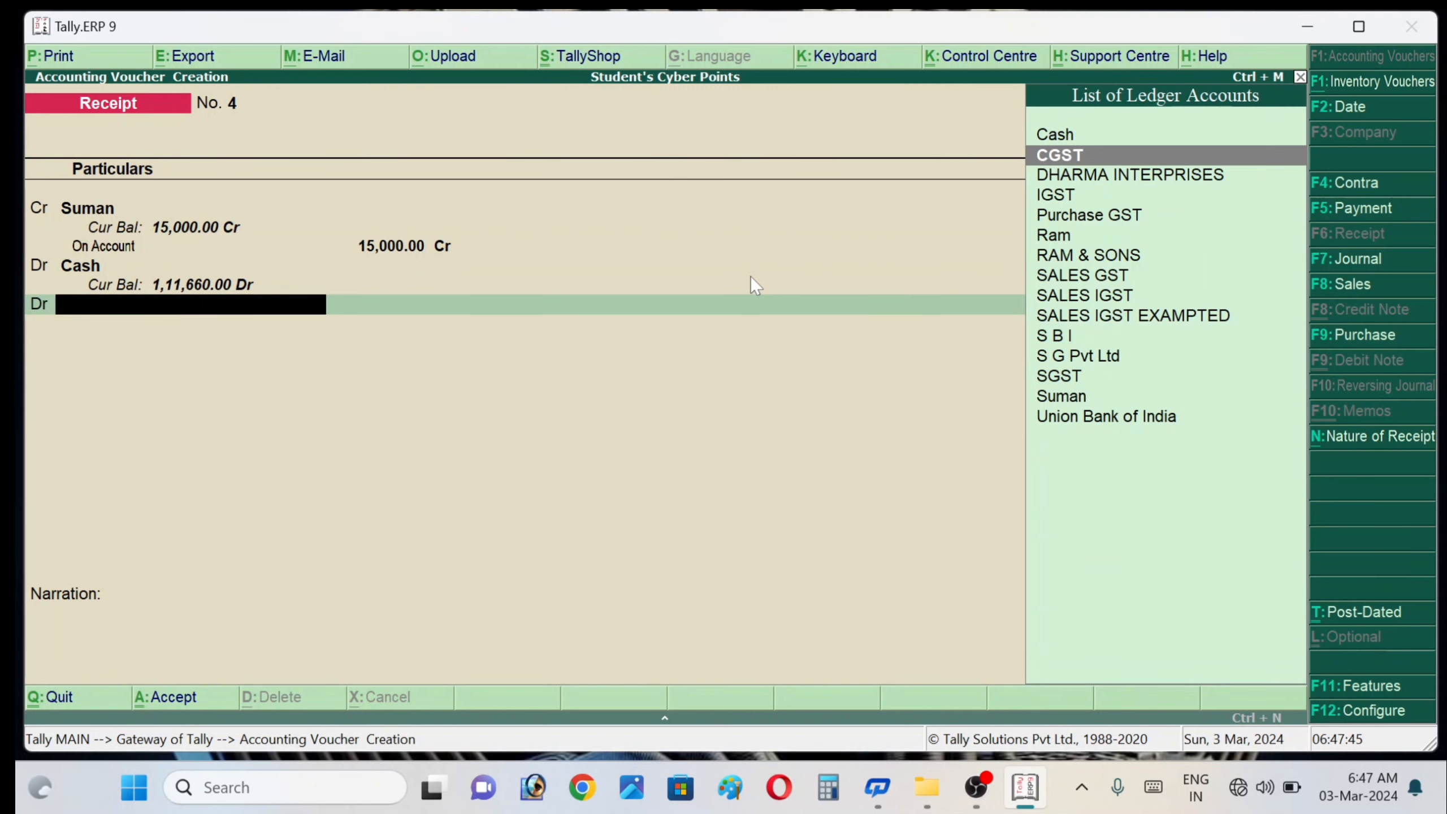
{"action": "key", "text": "Down"}
{"action": "key", "text": "Down"}
{"action": "key", "text": "Down"}
{"action": "key", "text": "Down"}
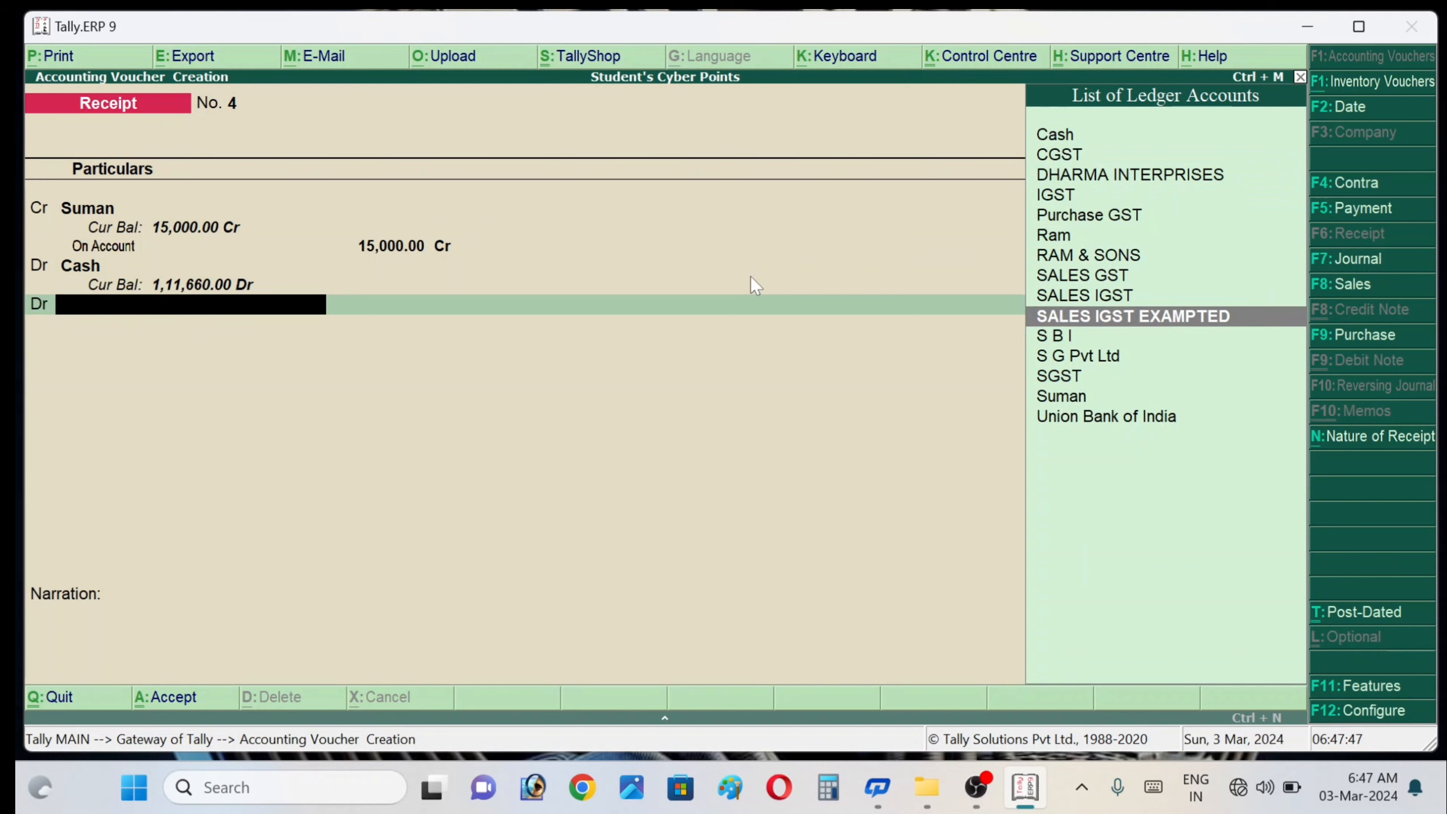
{"action": "key", "text": "Return"}
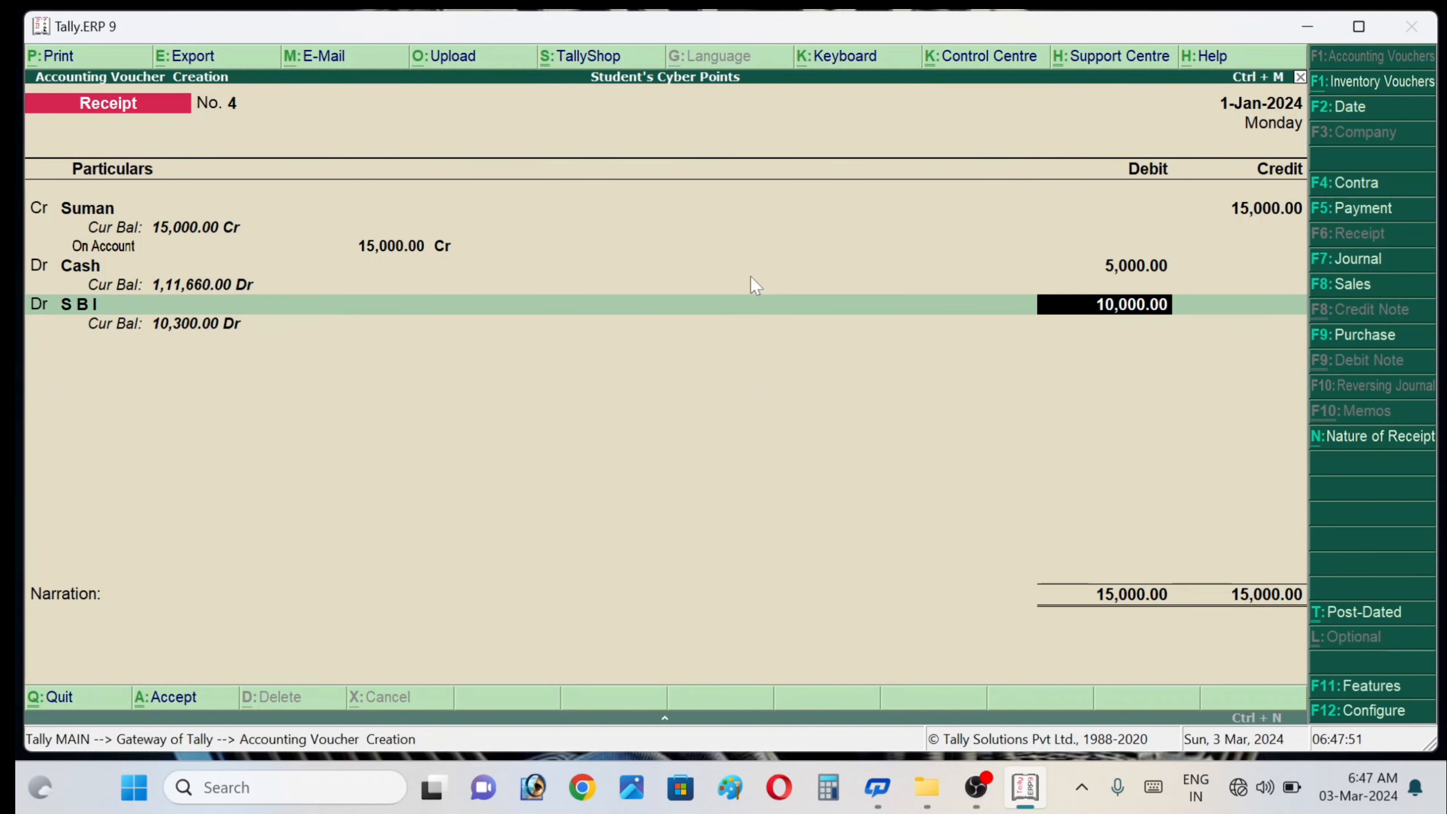
Accept a debit of 10,000 for S B I and allocate it as Cheque/DD without an instrument number
{"action": "key", "text": "Return"}
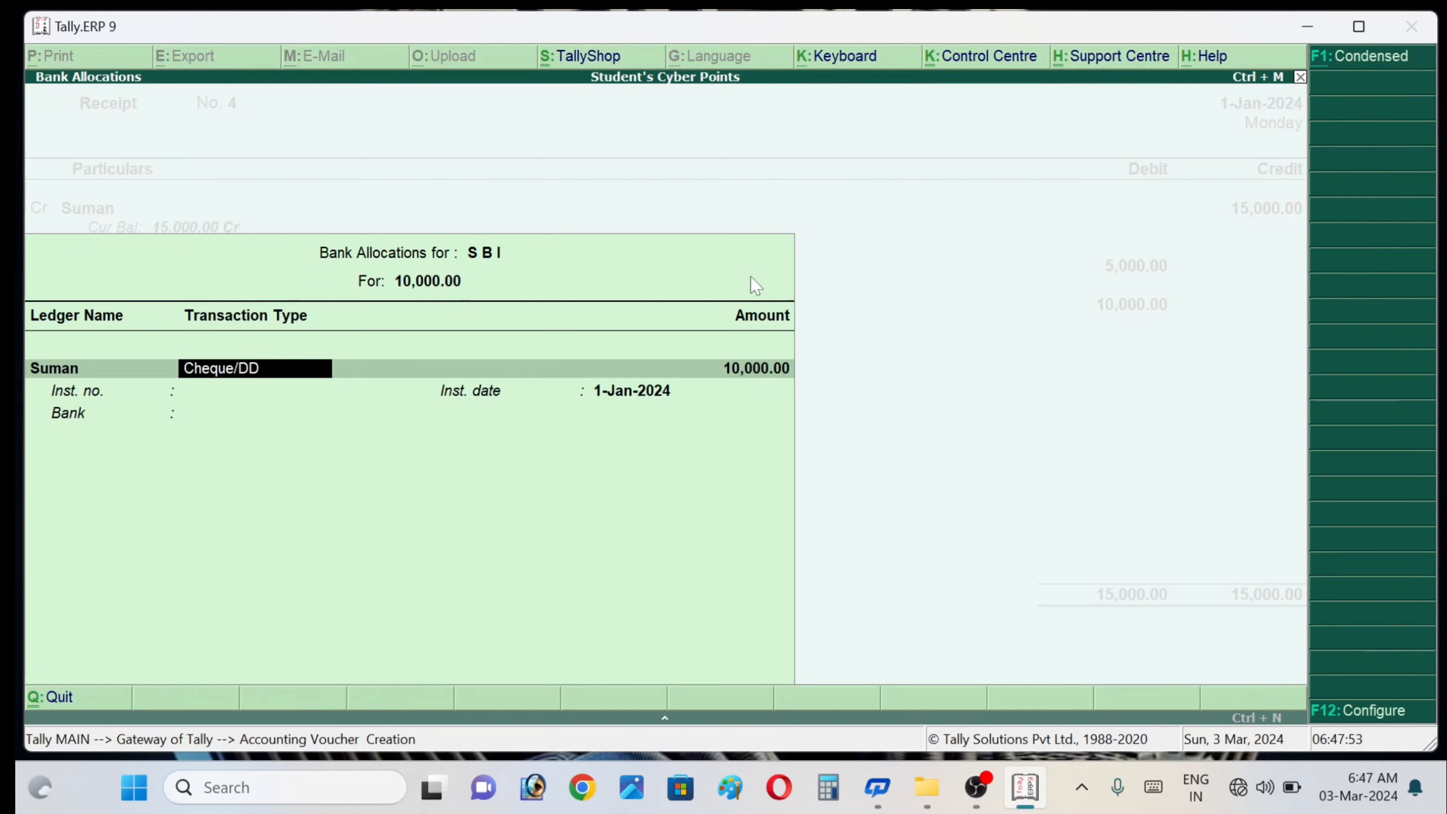
{"action": "key", "text": "Return"}
{"action": "key", "text": "Return"}
{"action": "key", "text": "Return"}
{"action": "key", "text": "Return"}
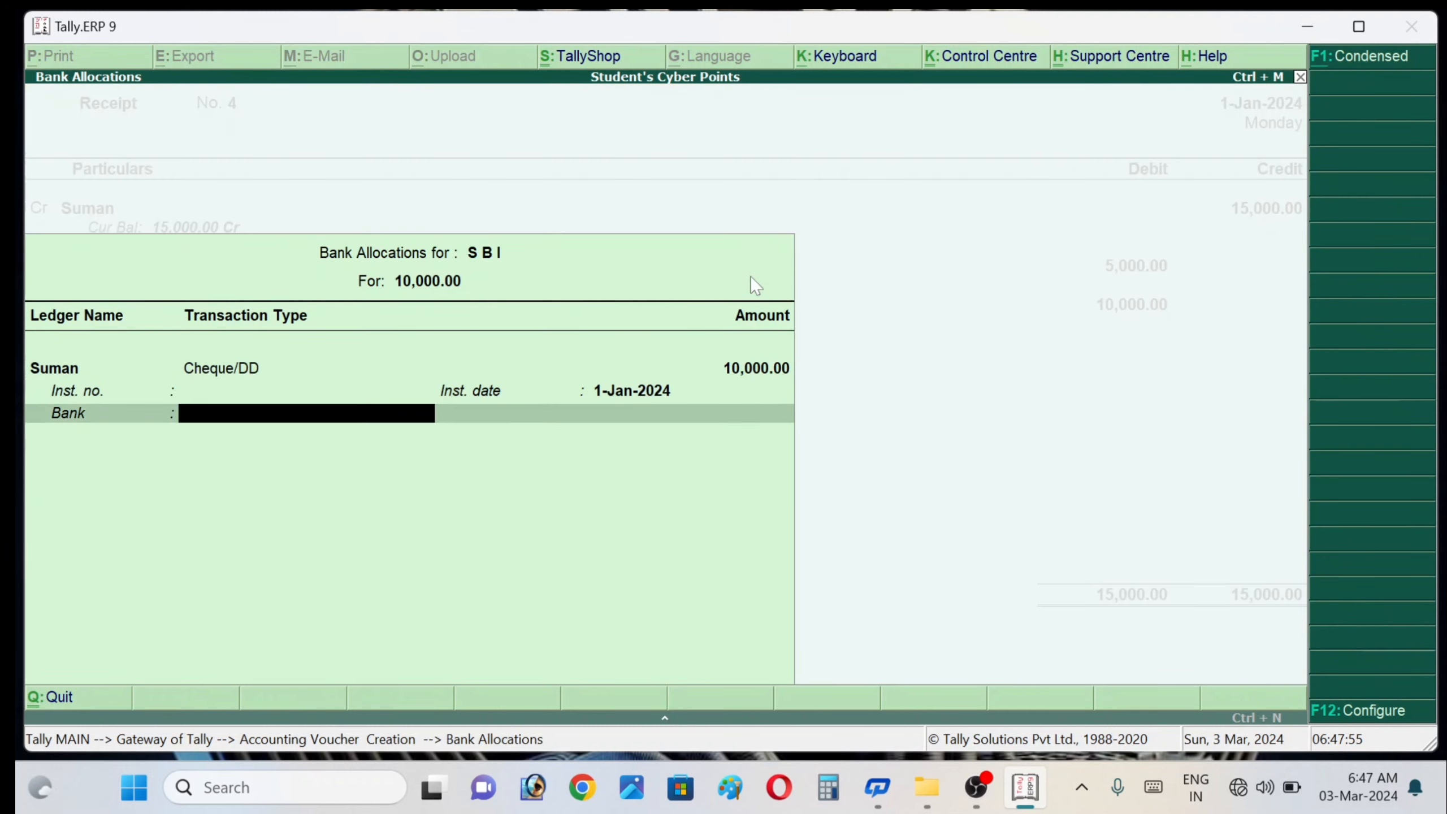
{"action": "key", "text": "Return"}
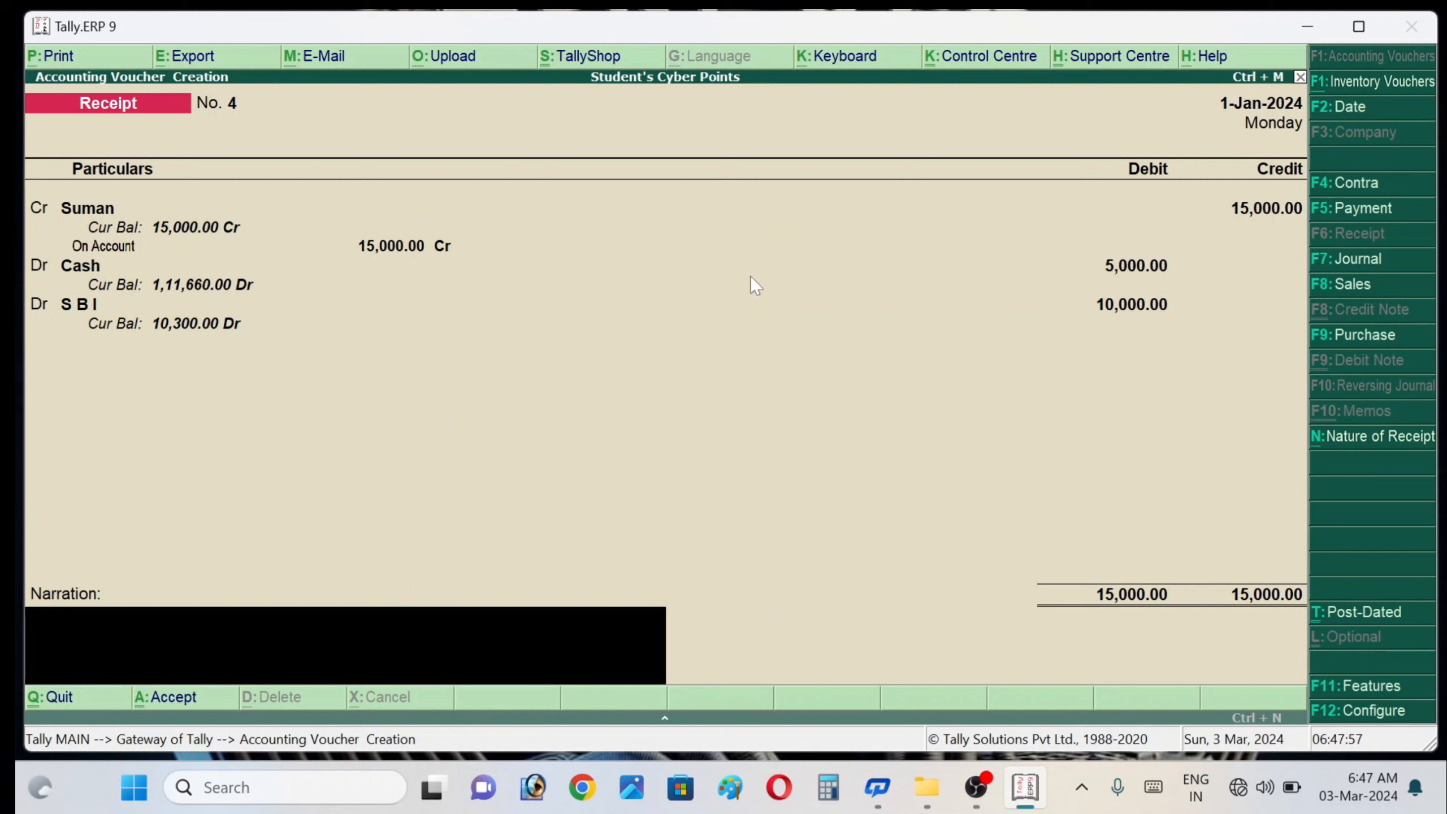
Set the S B I debit amount to 5,000
{"action": "key", "text": "BackSpace"}
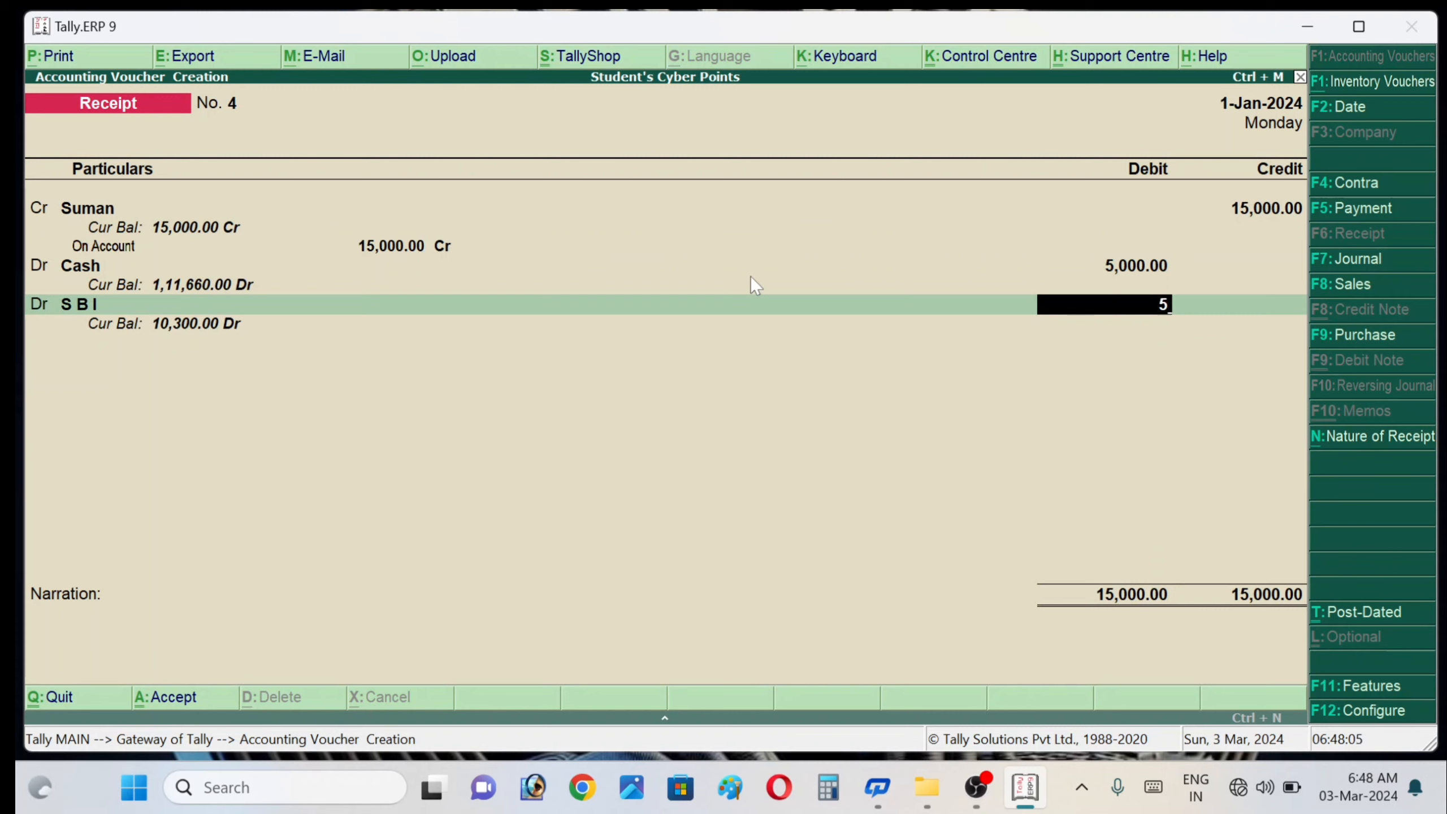
{"action": "type", "text": "000"}
{"action": "key", "text": "Return"}
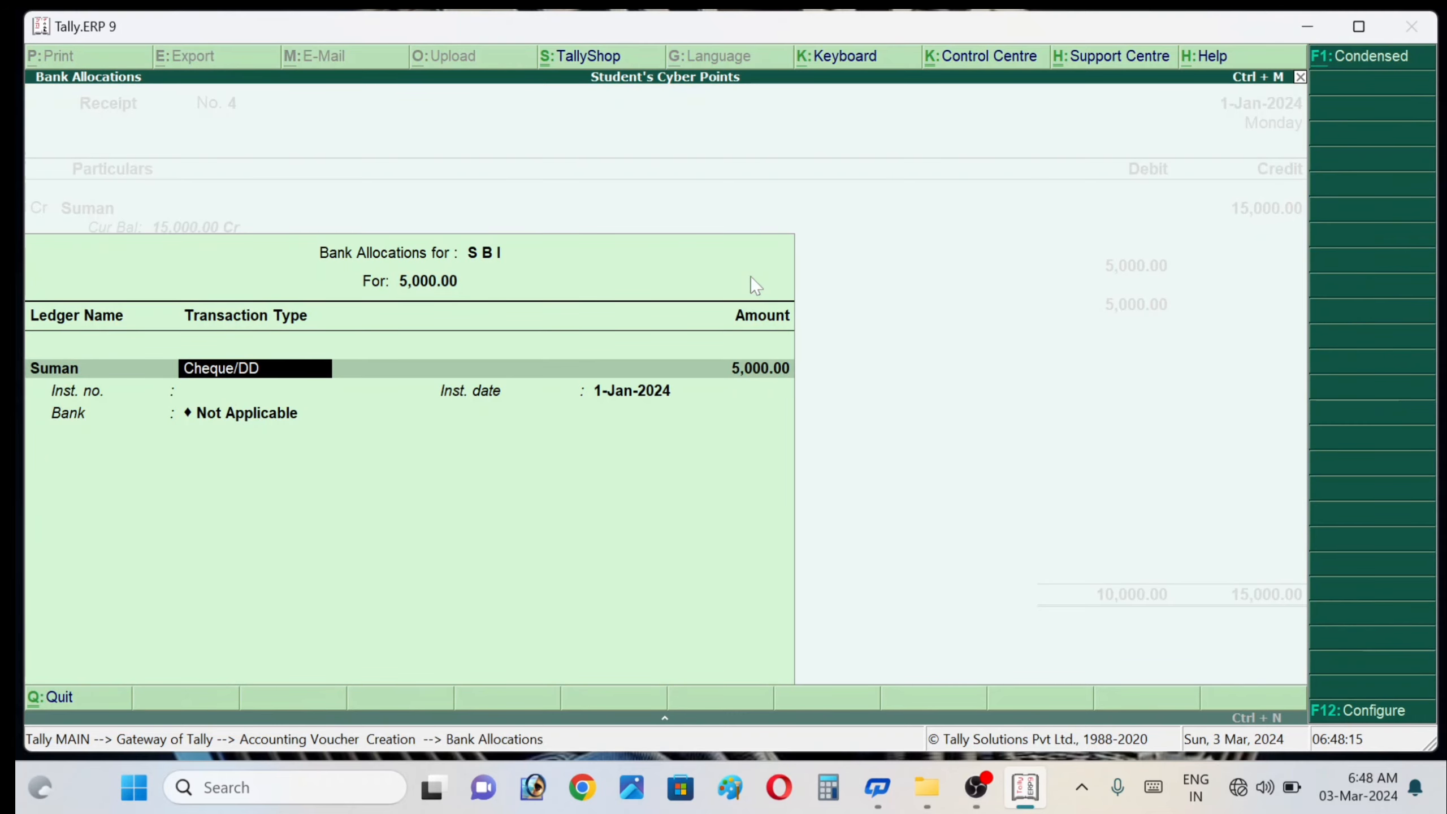
Set the transaction type of the S B I bank allocation to Others, leaving the bank as Not Applicable
{"action": "type", "text": "o"}
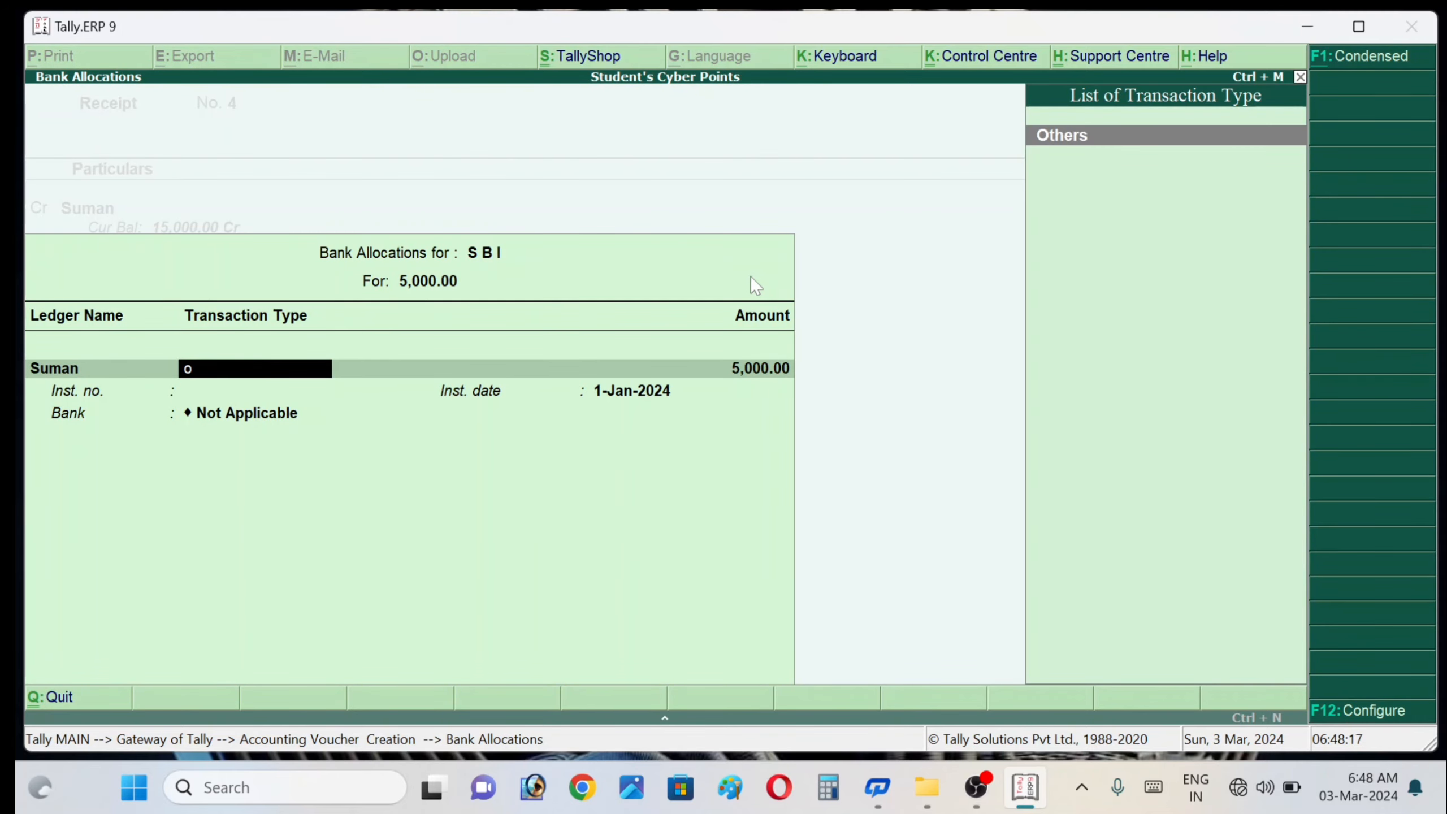
{"action": "key", "text": "Return"}
{"action": "key", "text": "Return"}
{"action": "key", "text": "Return"}
{"action": "key", "text": "Return"}
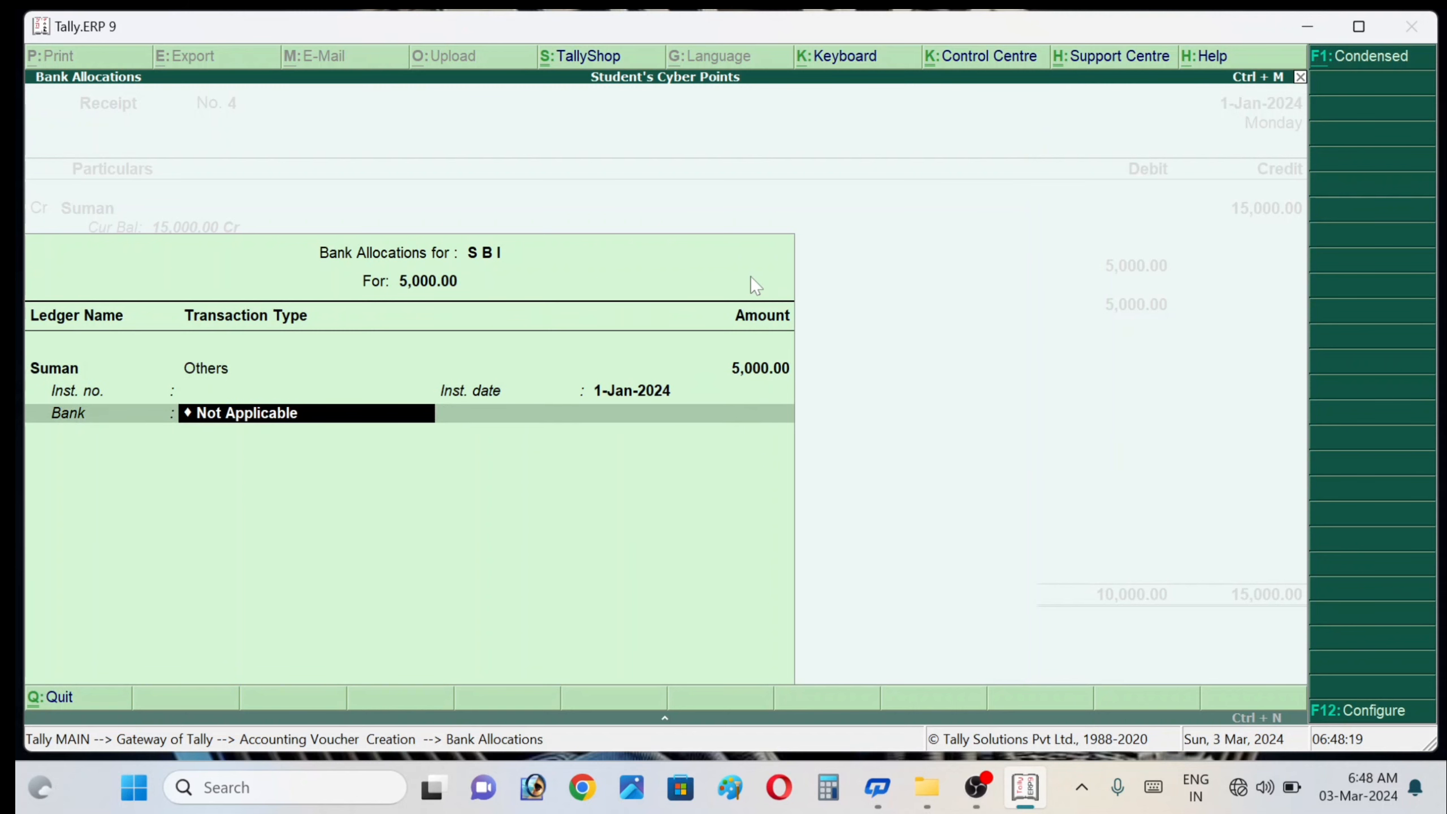
{"action": "key", "text": "Return"}
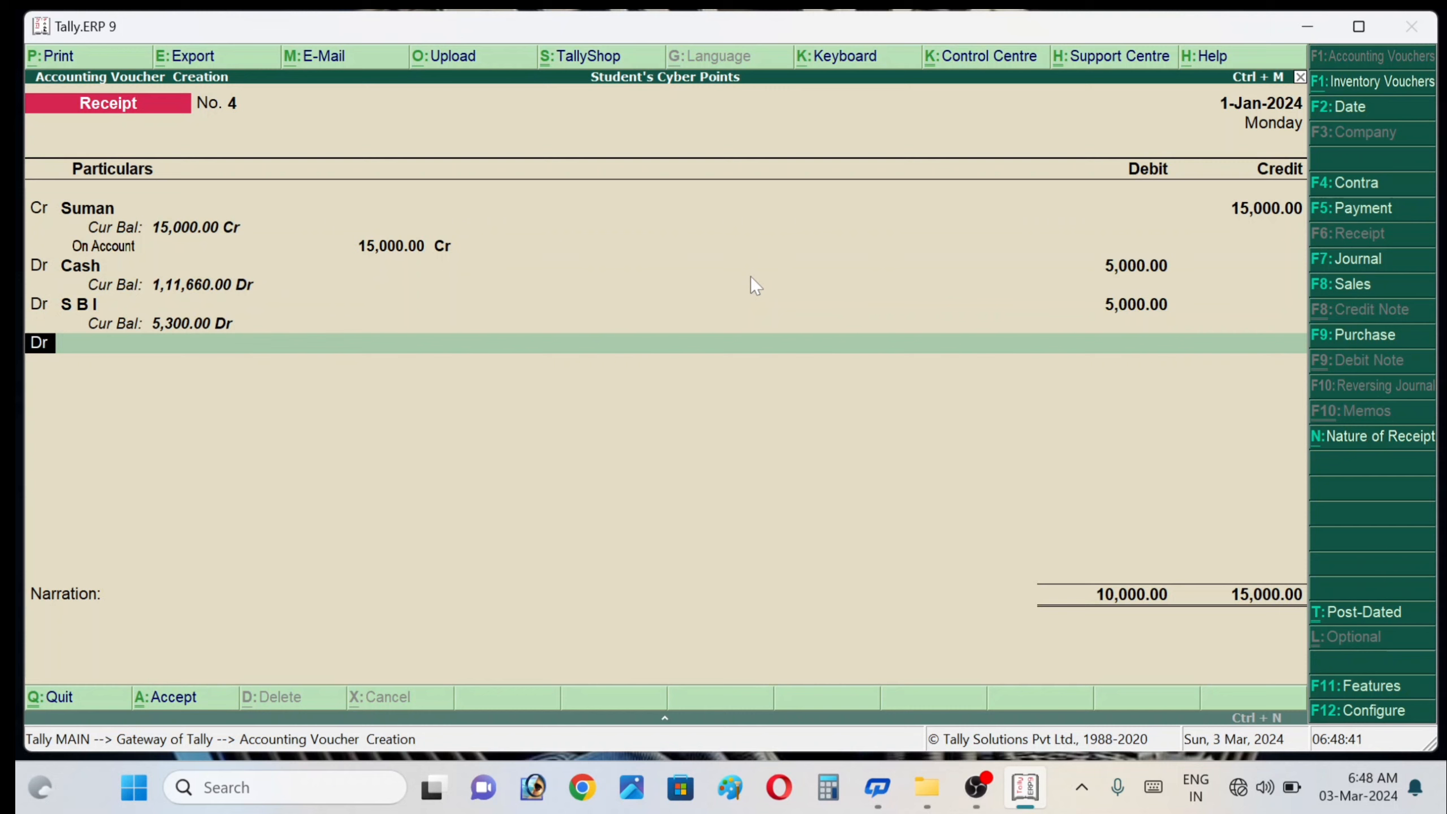
Add Union Bank of India as the third debit ledger of the voucher with an amount of 5,000
{"action": "key", "text": "Return"}
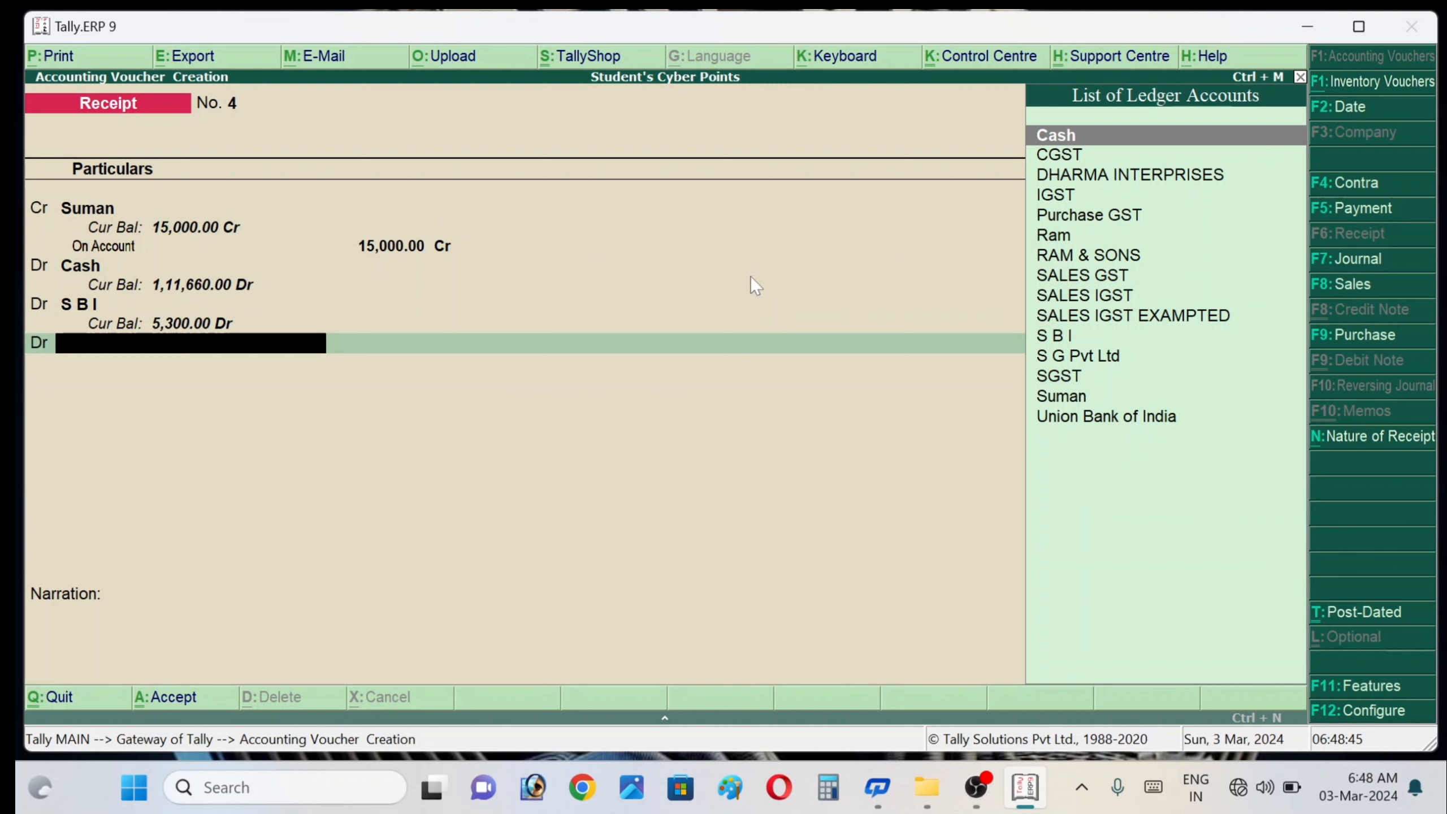
{"action": "key", "text": "Down"}
{"action": "key", "text": "Down"}
{"action": "key", "text": "Down"}
{"action": "key", "text": "Down"}
{"action": "key", "text": "Down"}
{"action": "key", "text": "Down"}
{"action": "key", "text": "Down"}
{"action": "key", "text": "Down"}
{"action": "key", "text": "Down"}
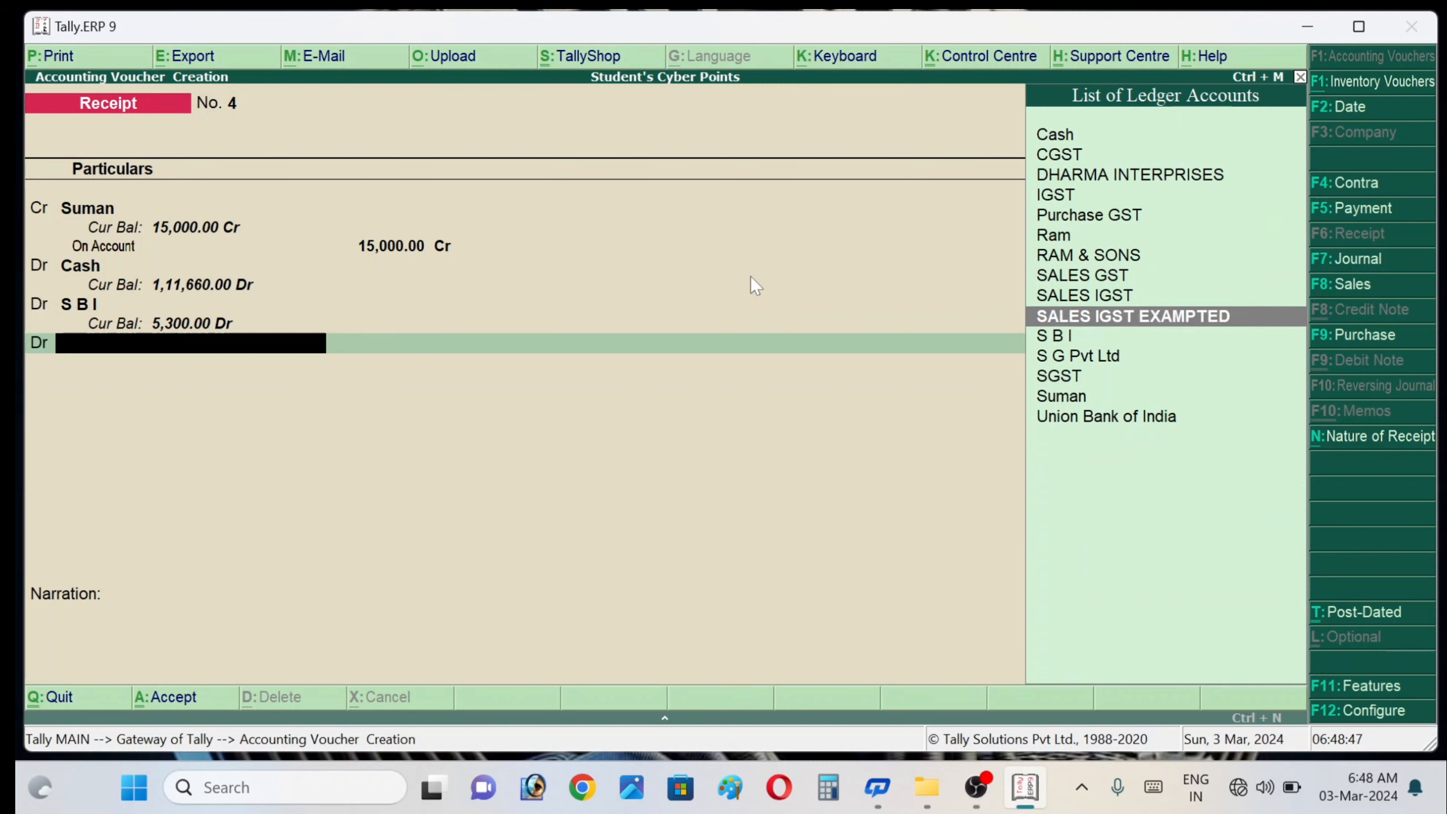
{"action": "key", "text": "Down"}
{"action": "key", "text": "Down"}
{"action": "key", "text": "Down"}
{"action": "key", "text": "Down"}
{"action": "key", "text": "Down"}
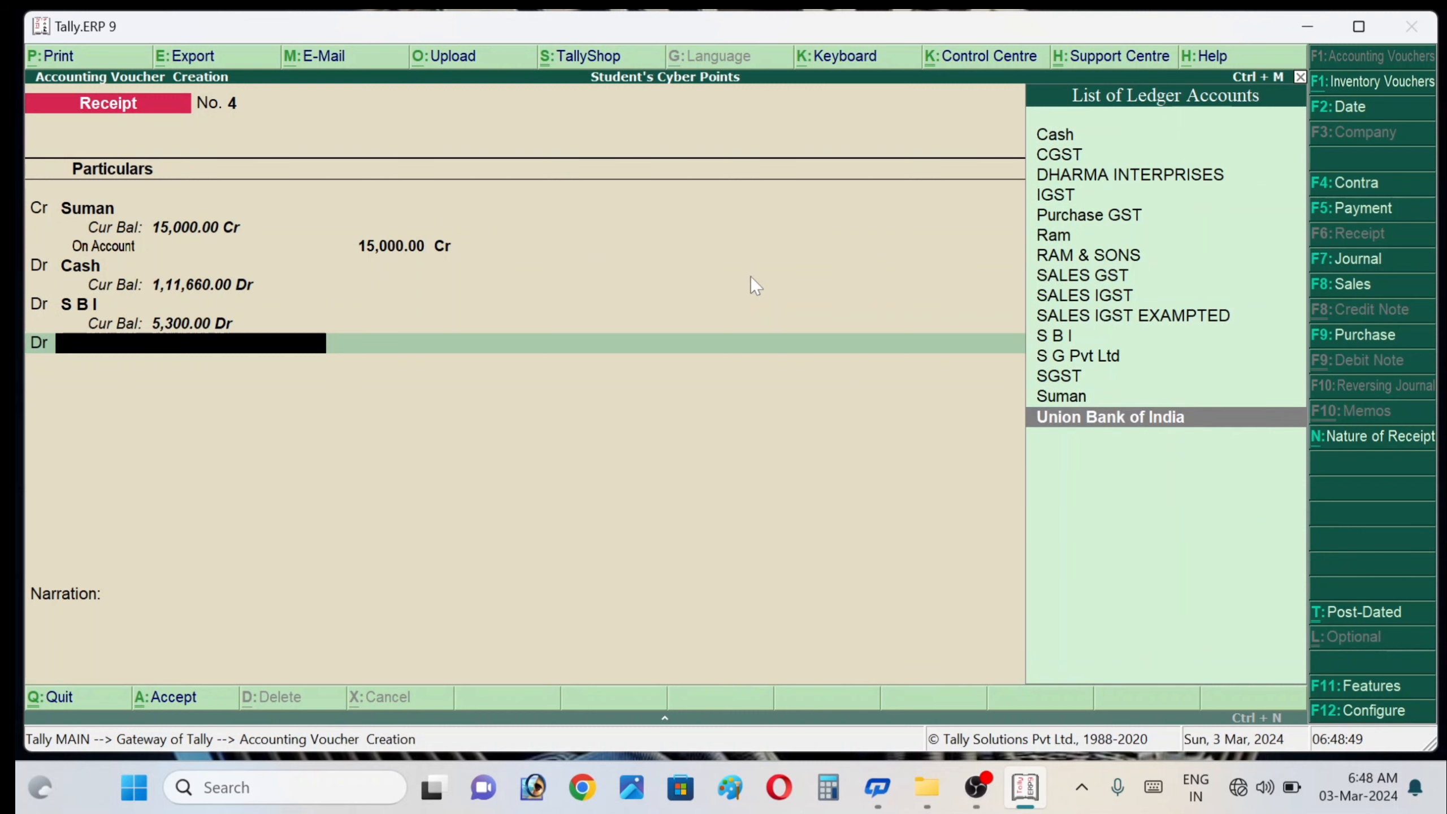
{"action": "key", "text": "Return"}
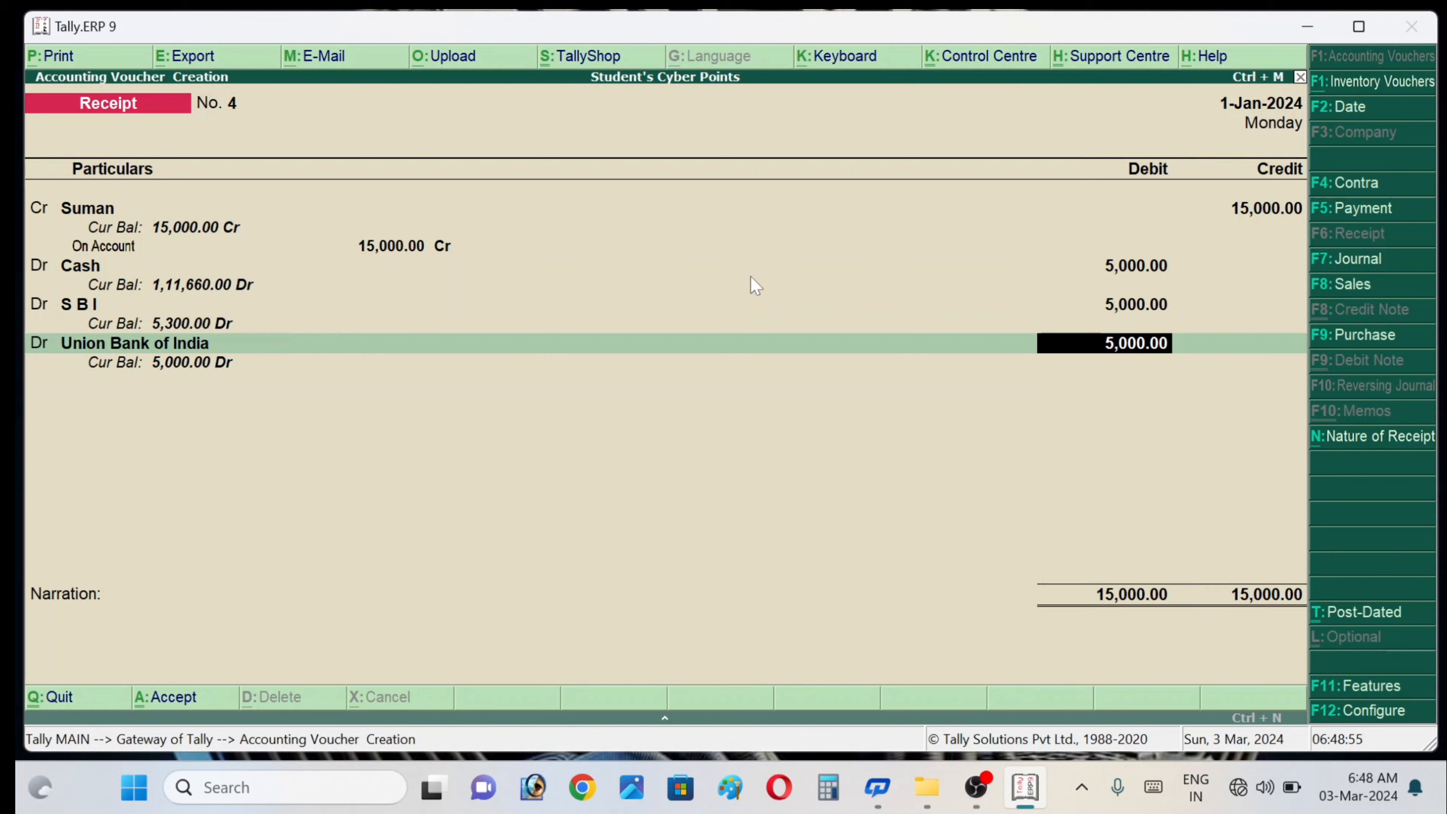
{"action": "key", "text": "Return"}
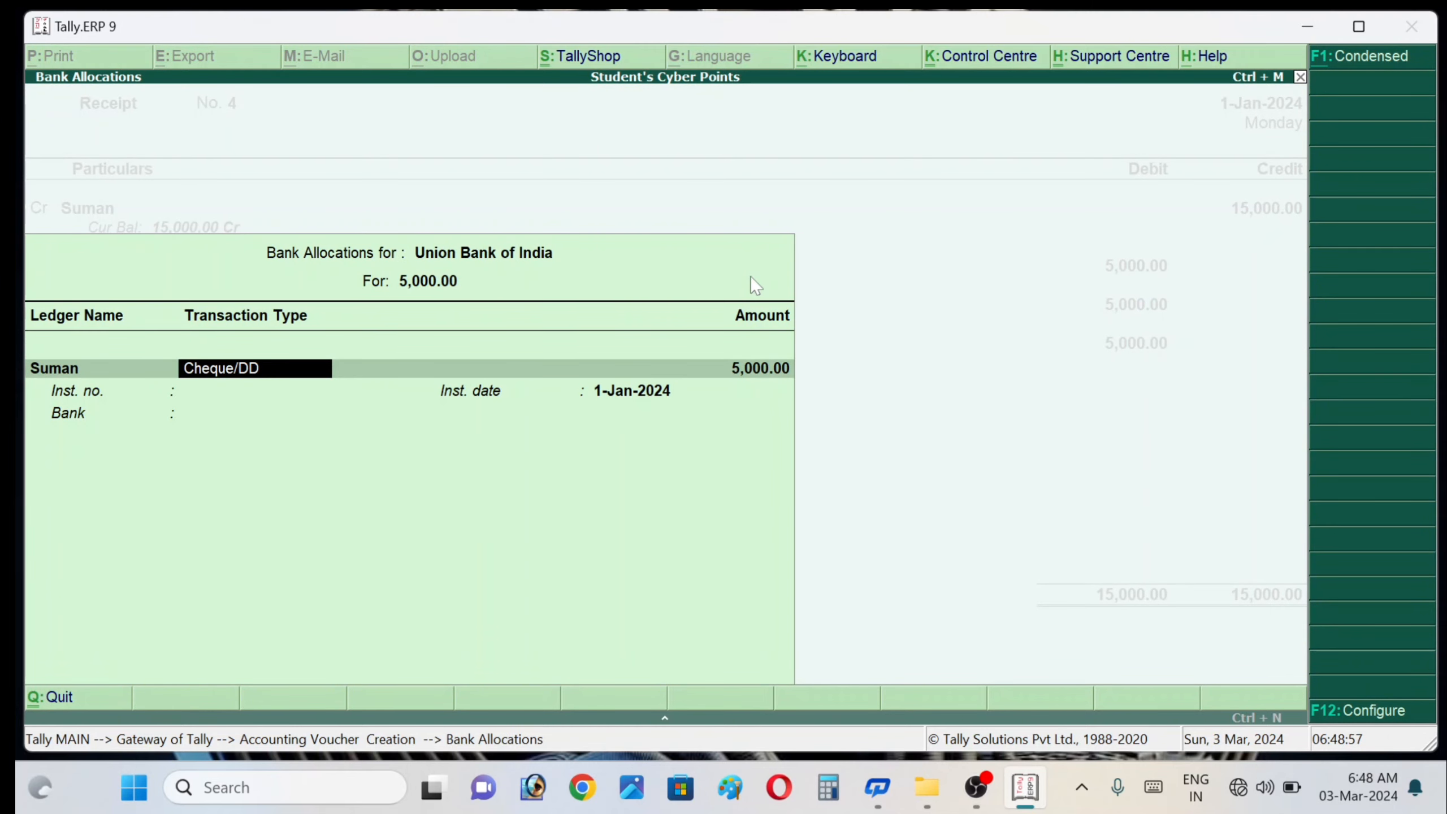
Allocate the Union Bank of India amount as Cheque/DD, entering the instrument number with the date 1-Jan-2024 and no bank name
{"action": "key", "text": "Return"}
{"action": "type", "text": "65"}
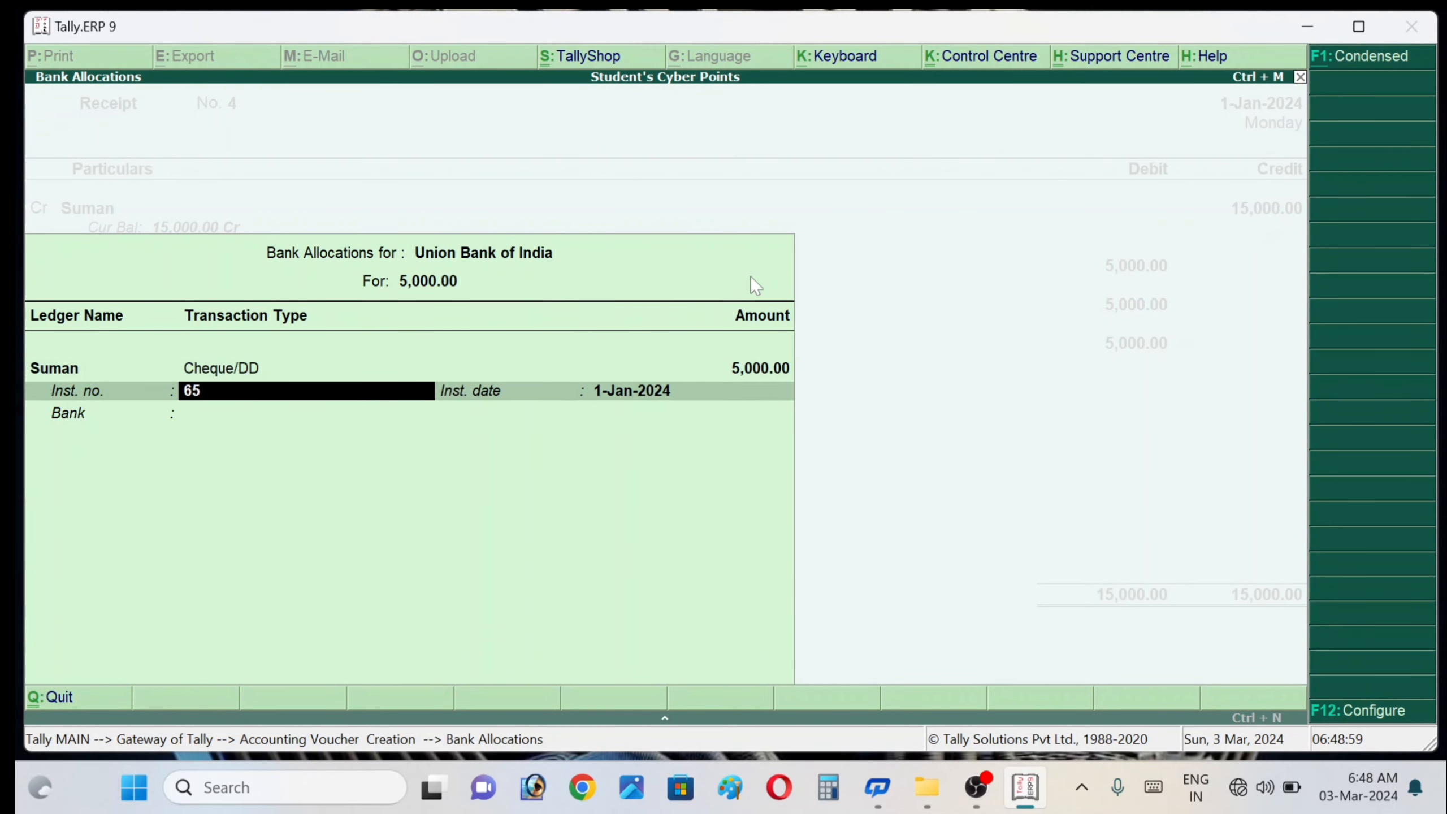
{"action": "type", "text": "6565ytftyrrtyr"}
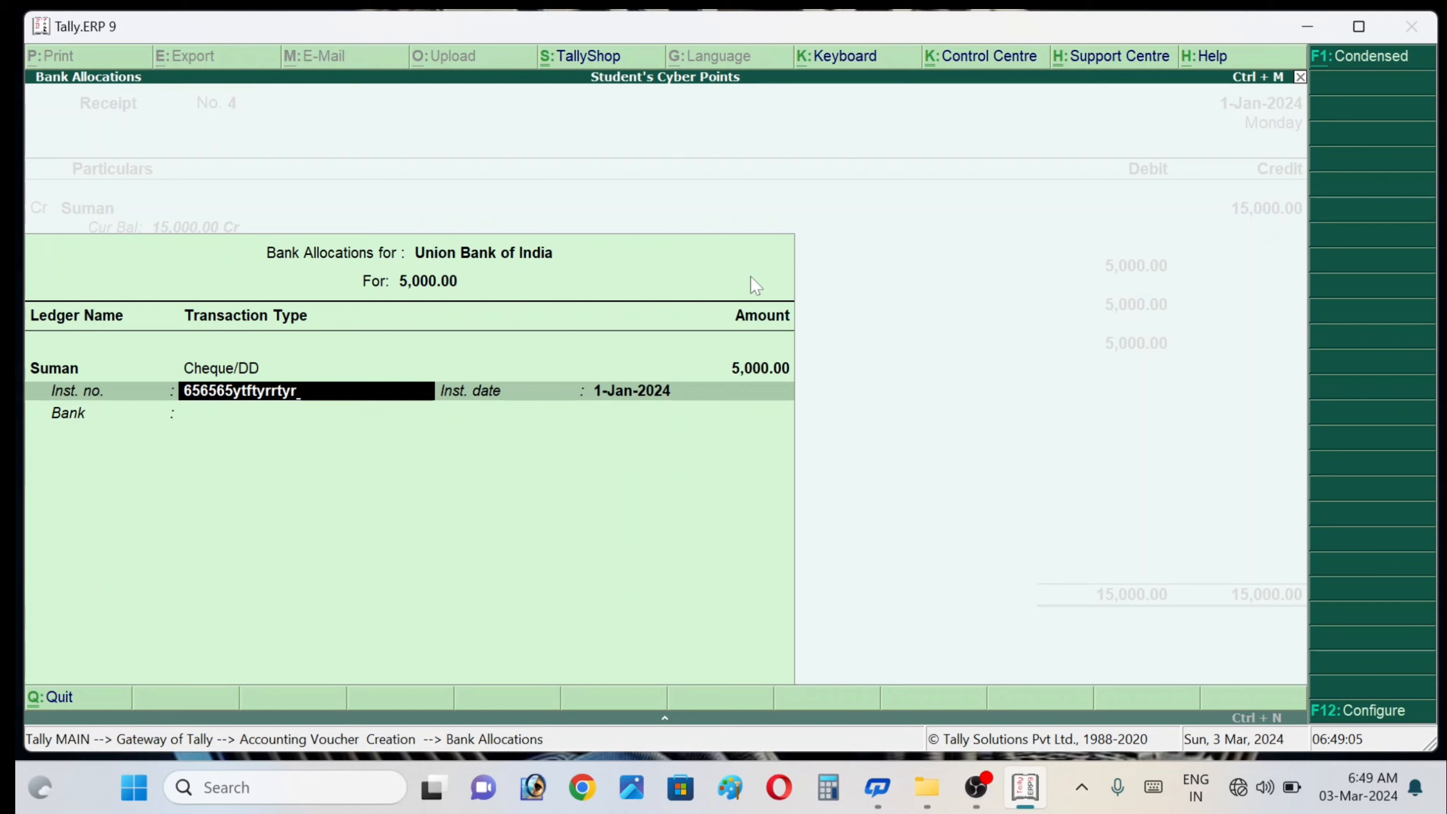
{"action": "key", "text": "Return"}
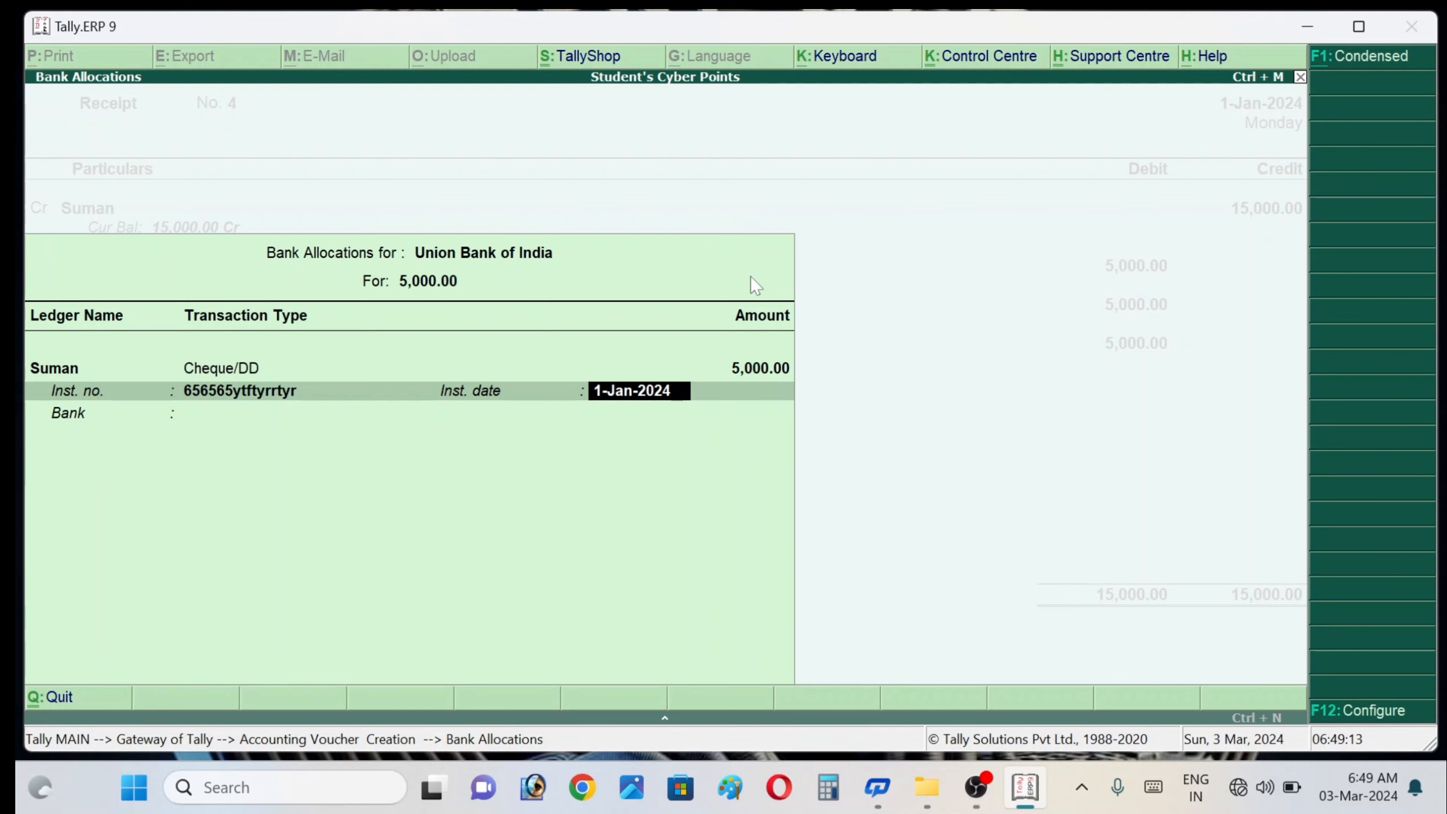
{"action": "key", "text": "Return"}
{"action": "key", "text": "Return"}
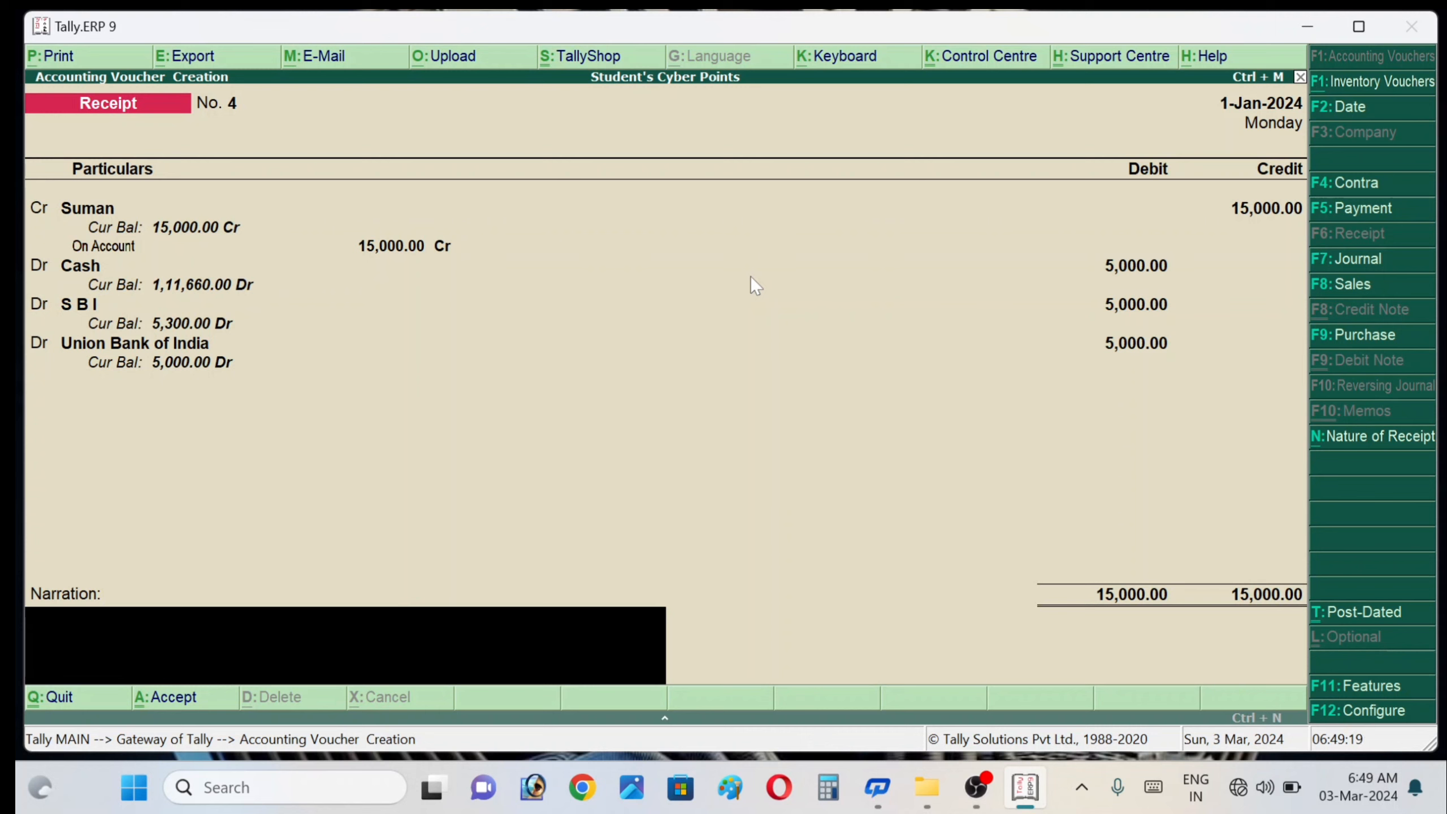
Enter a narration stating 15000 receipt from the customer, by name, to student cyber point
{"action": "type", "text": "15000 receipt from"}
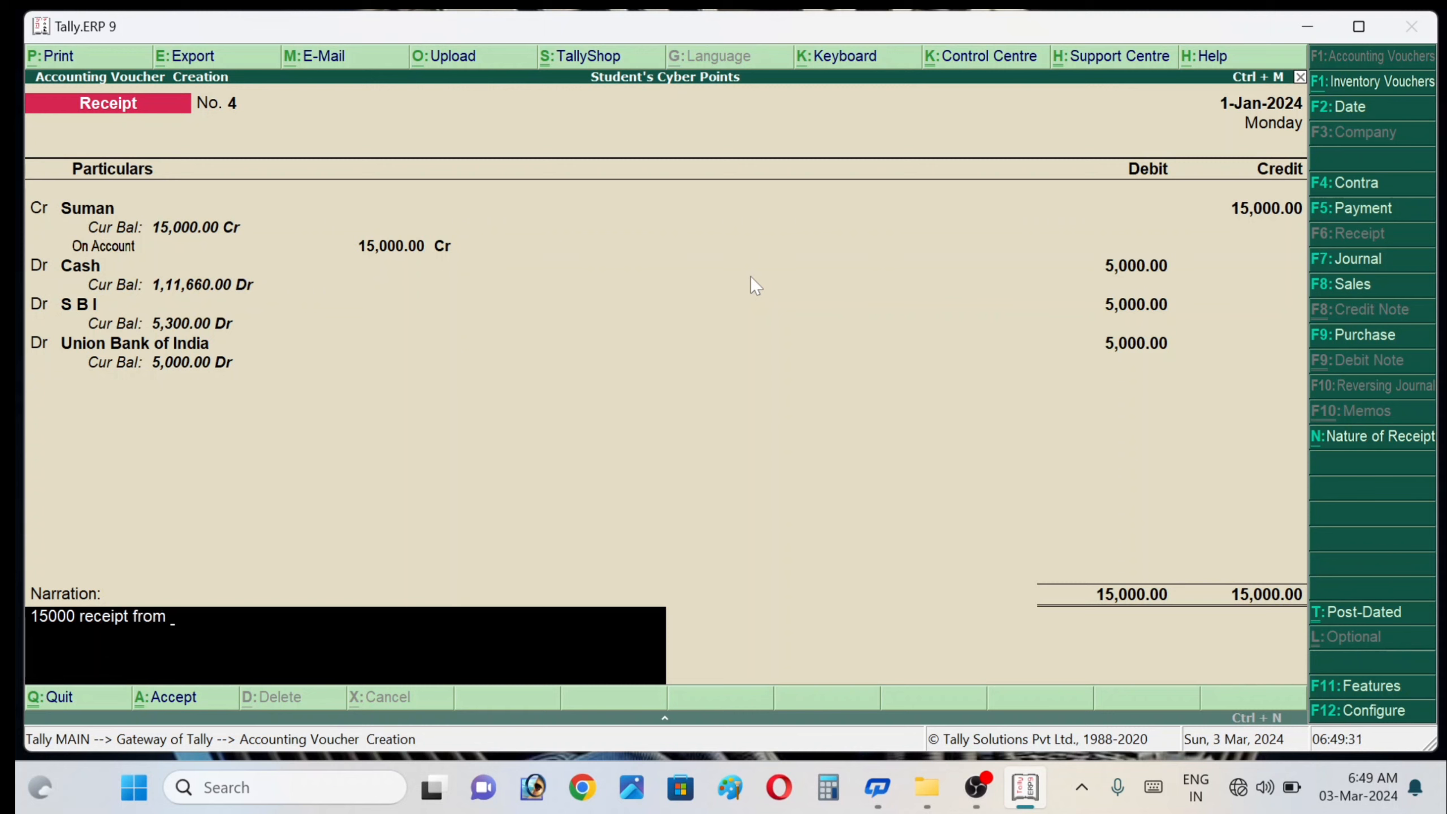
{"action": "type", "text": " s"}
{"action": "type", "text": "uman"}
{"action": "type", "text": " to"}
{"action": "type", "text": " stu"}
{"action": "type", "text": "de"}
{"action": "type", "text": "n"}
{"action": "key", "text": "BackSpace"}
{"action": "type", "text": "nt cu"}
{"action": "key", "text": "BackSpace"}
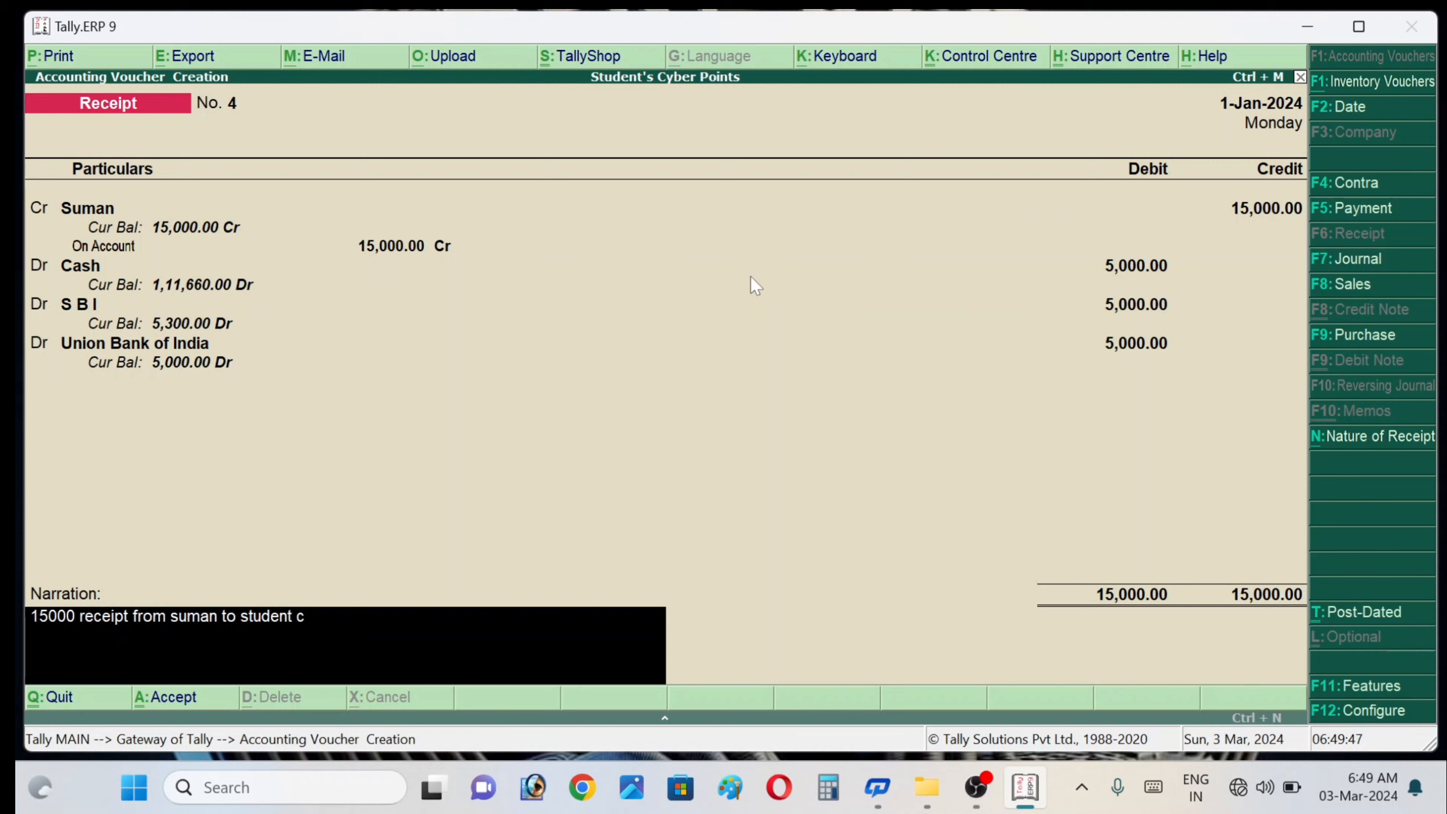
{"action": "type", "text": "yber point"}
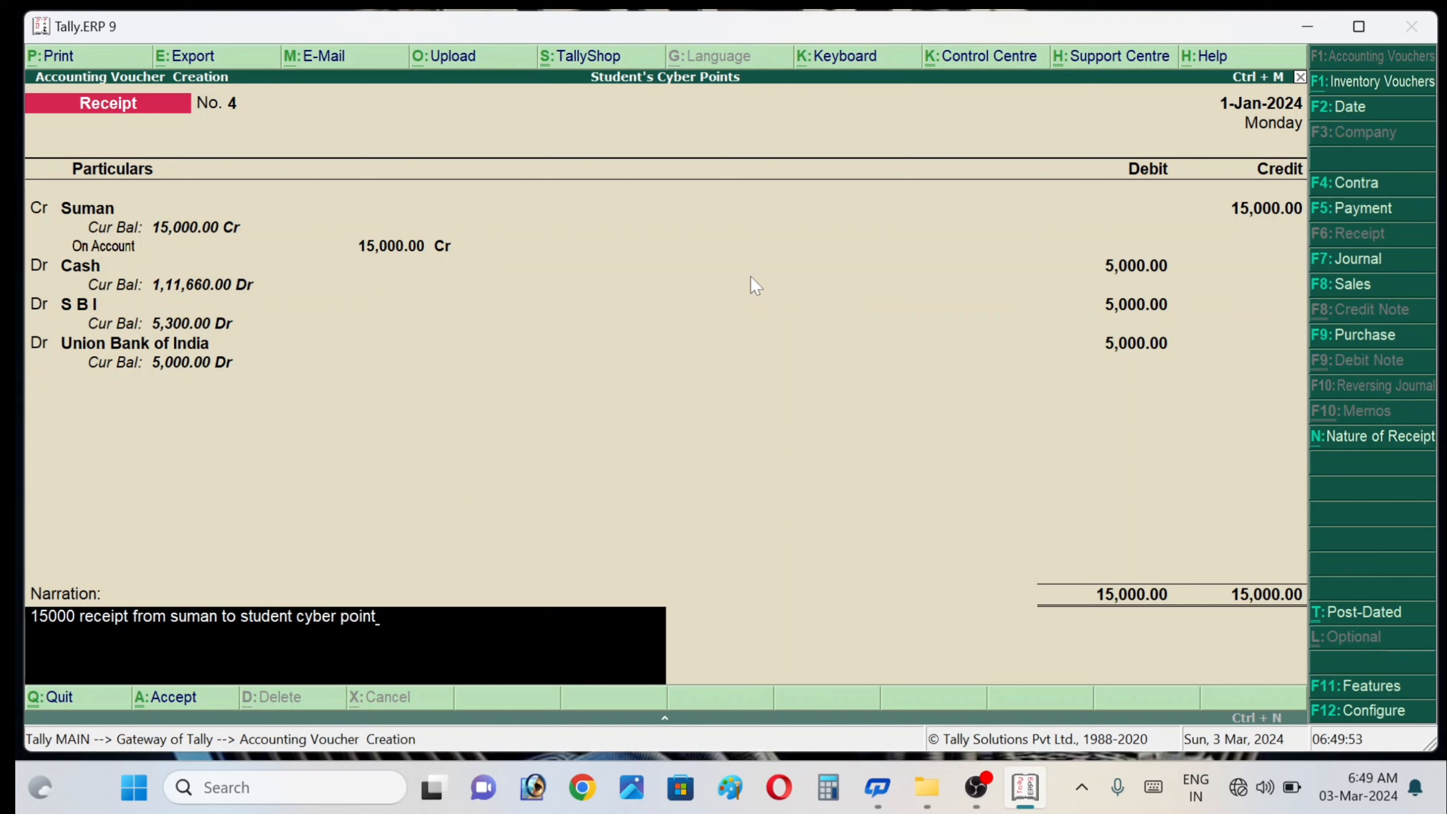